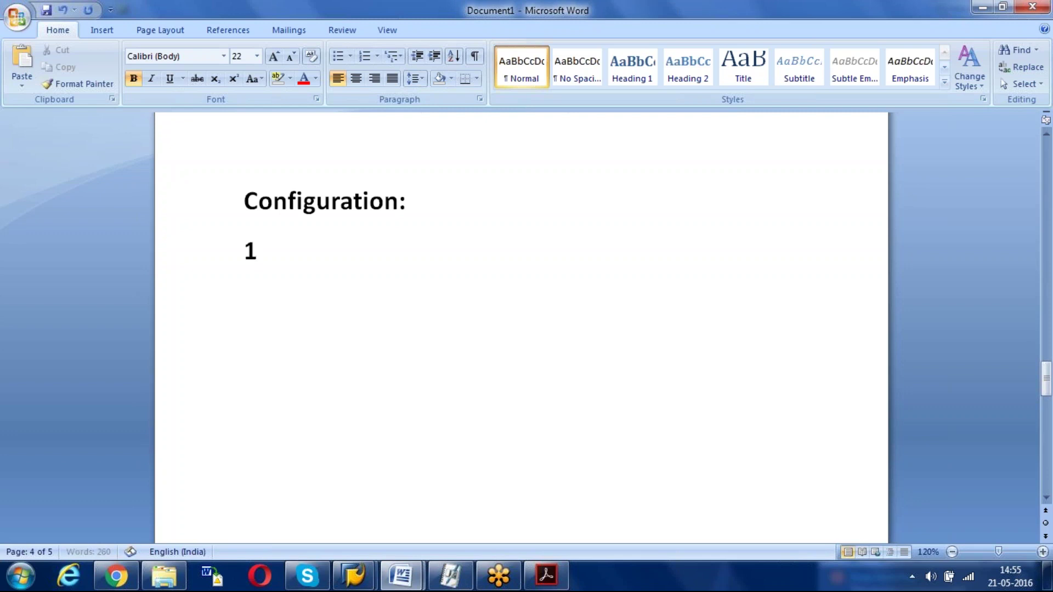
# Write a numbered list under the Configuration heading with the items Define Material Types, Number Ranges and Field Selection.
pyautogui.write('. Define')
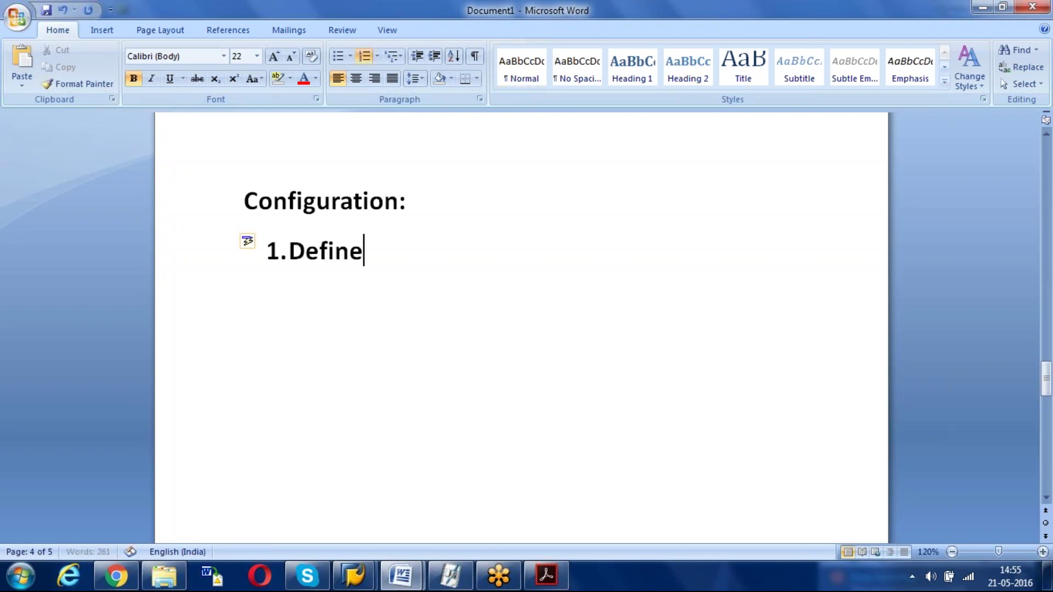
pyautogui.write(' Material Types')
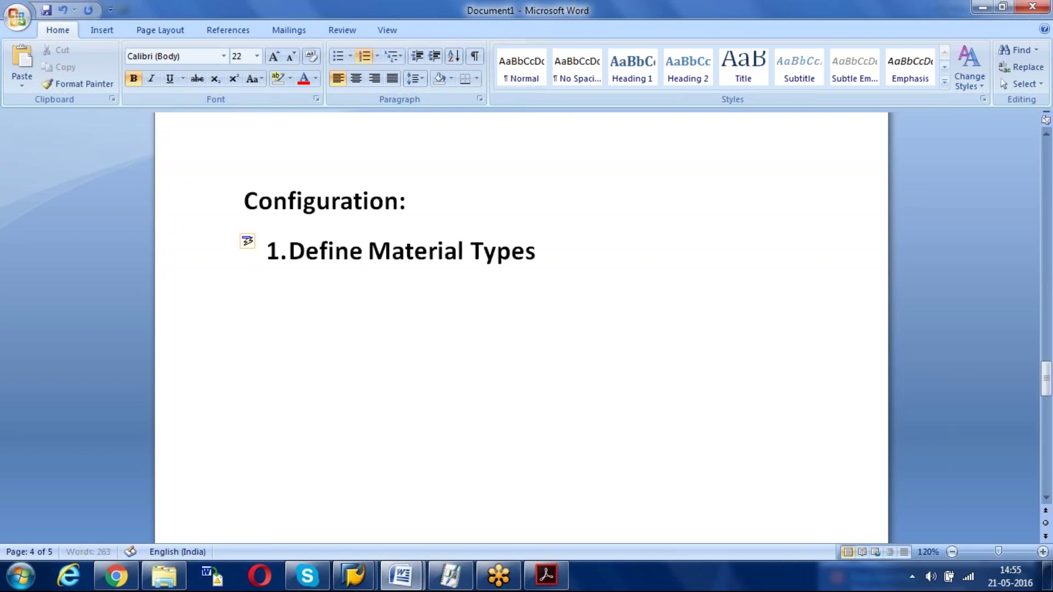
pyautogui.press('Return')
pyautogui.write('Number Ranges')
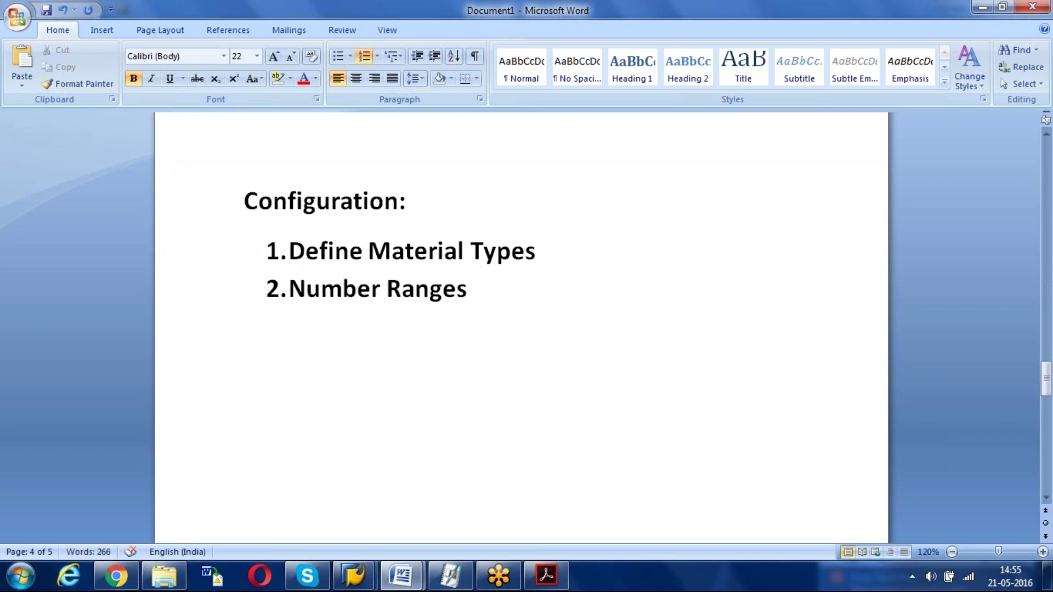
pyautogui.press('Return')
pyautogui.write('Field Selection')
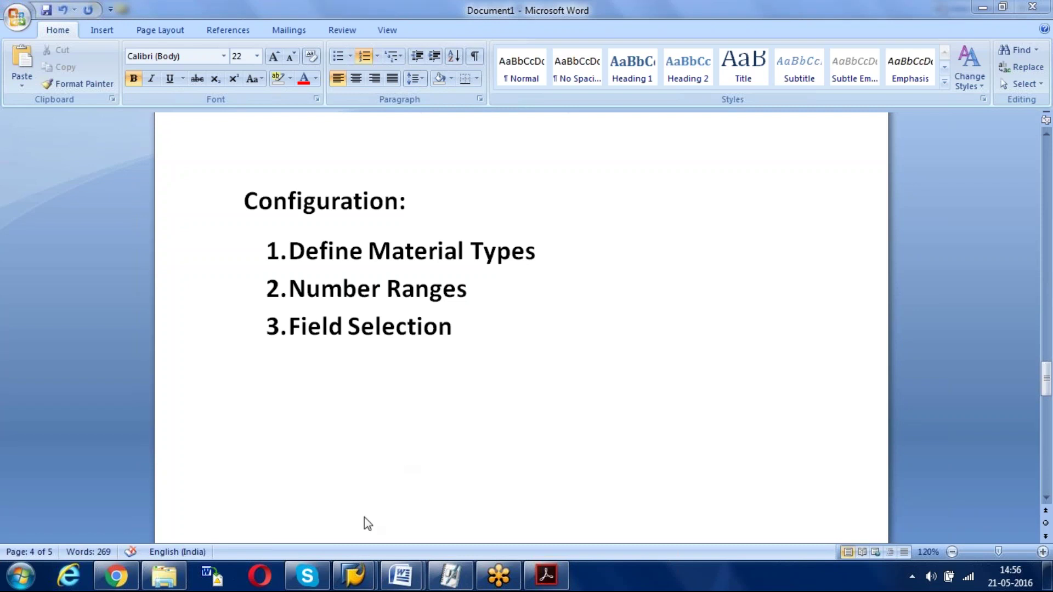
# Switch to SAP Logon and open the logon screen of the system.
pyautogui.moveTo(354, 575)
pyautogui.moveTo(400, 507)
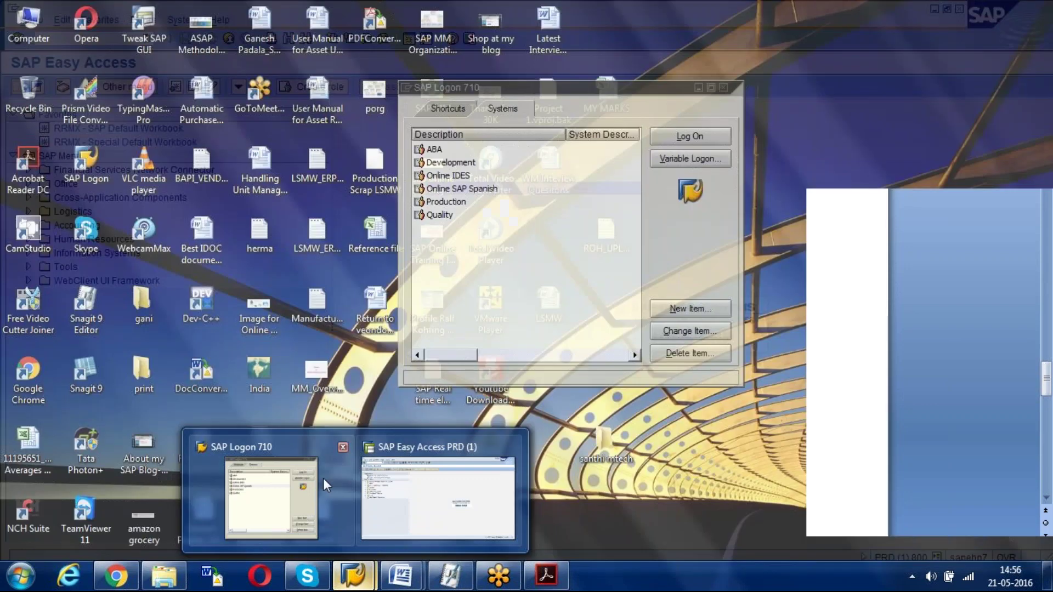
pyautogui.click(324, 478)
pyautogui.click(690, 137)
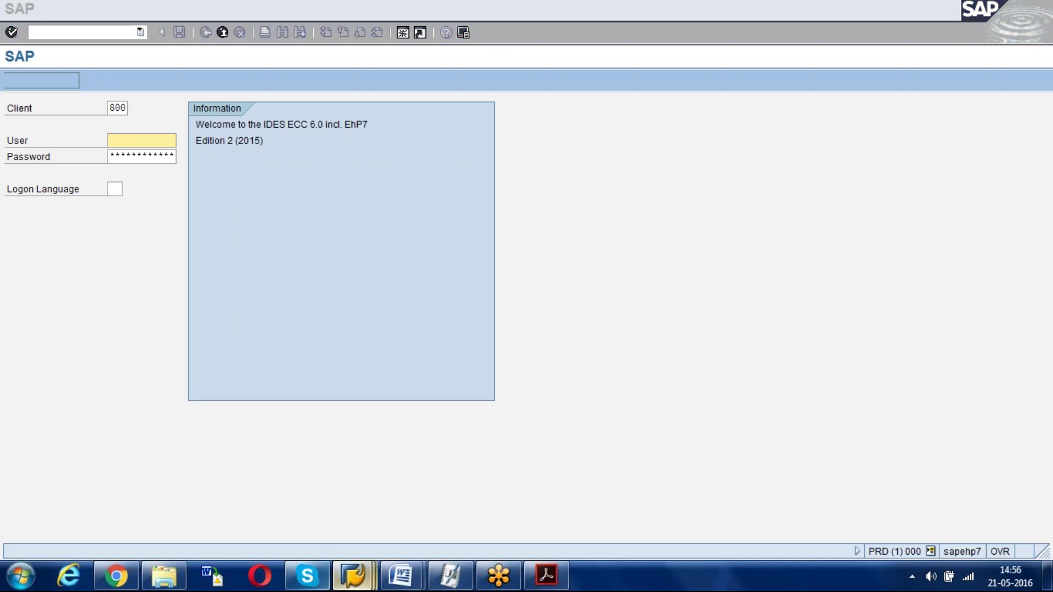
# Switch to the already open SAP Easy Access session and leave it for the logon screen.
pyautogui.moveTo(353, 576)
pyautogui.click(348, 505)
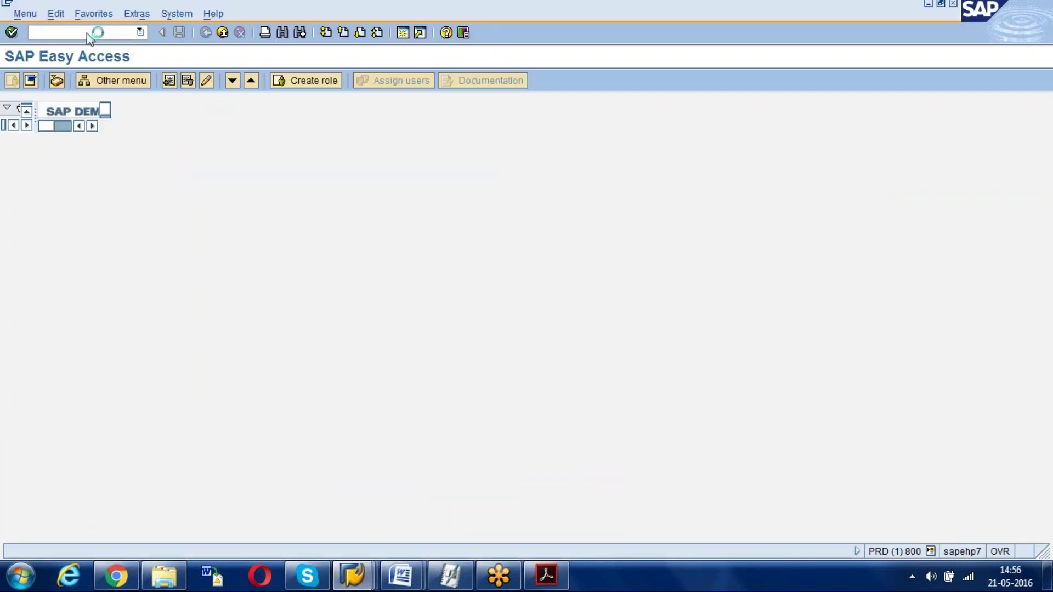
pyautogui.write('/nsu')
pyautogui.press('Return')
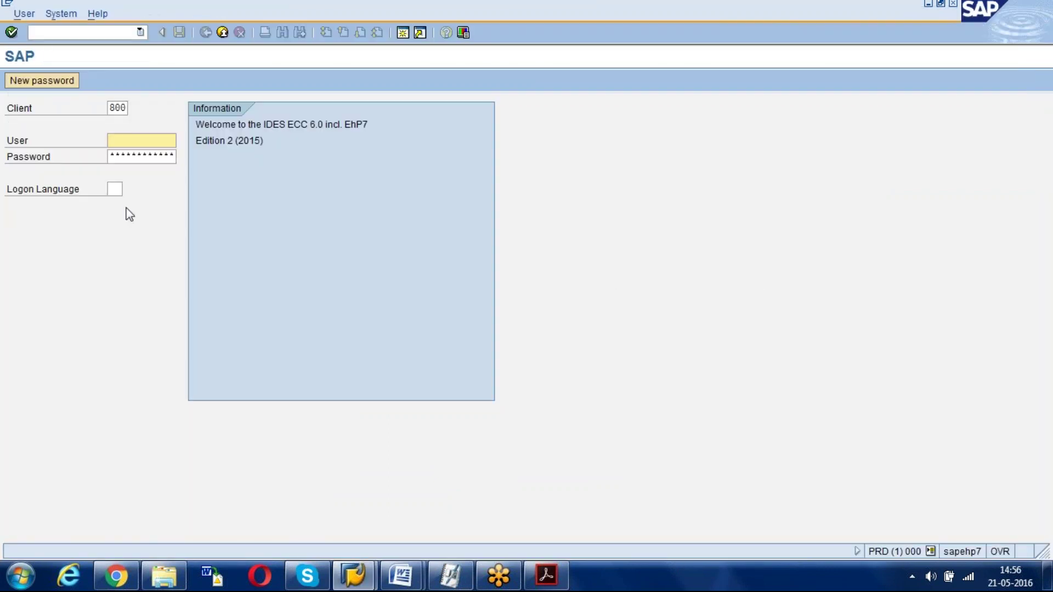
# Log on to client 800 with the user name and the account password.
pyautogui.press('BackSpace')
pyautogui.press('Up')
pyautogui.press('Up')
pyautogui.press('Up')
pyautogui.press('Up')
pyautogui.press('Return')
pyautogui.press('Tab')
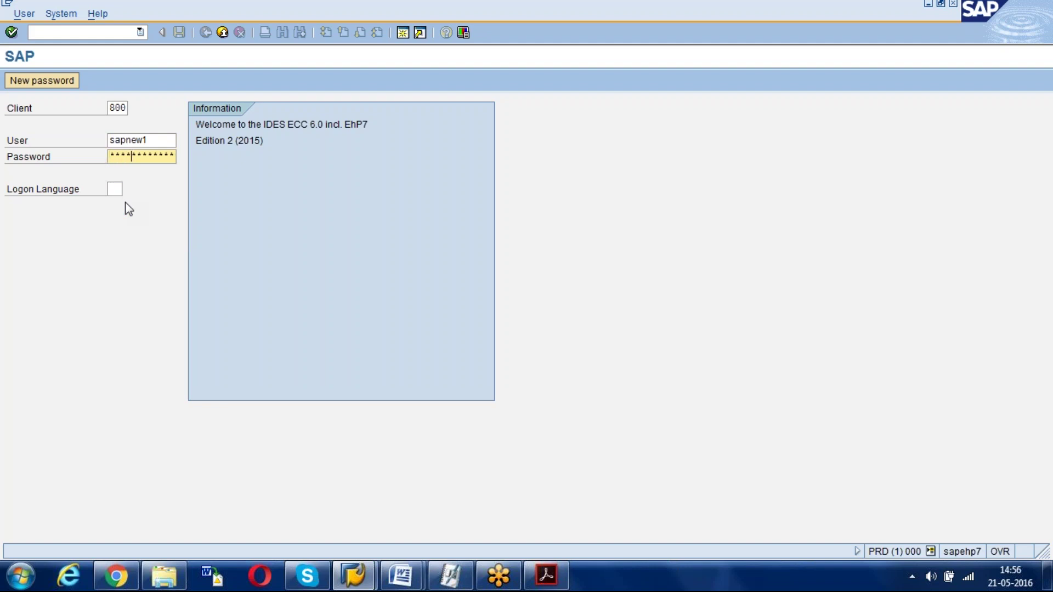
pyautogui.press('Return')
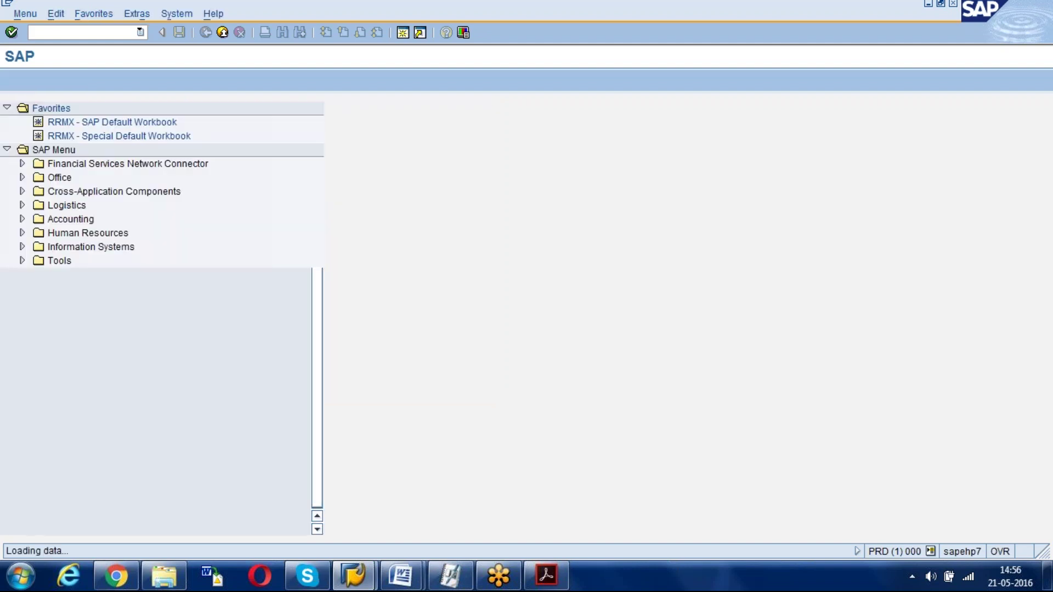
# Start transaction SPRO, display the SAP Customizing Implementation Guide and expand Logistics - General.
pyautogui.write('SPRO')
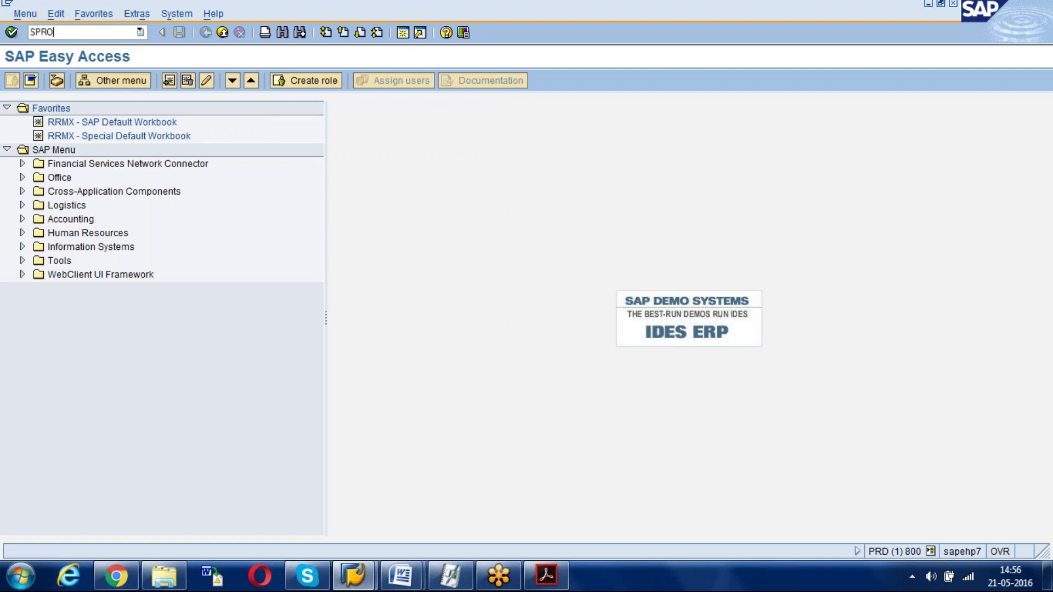
pyautogui.press('Return')
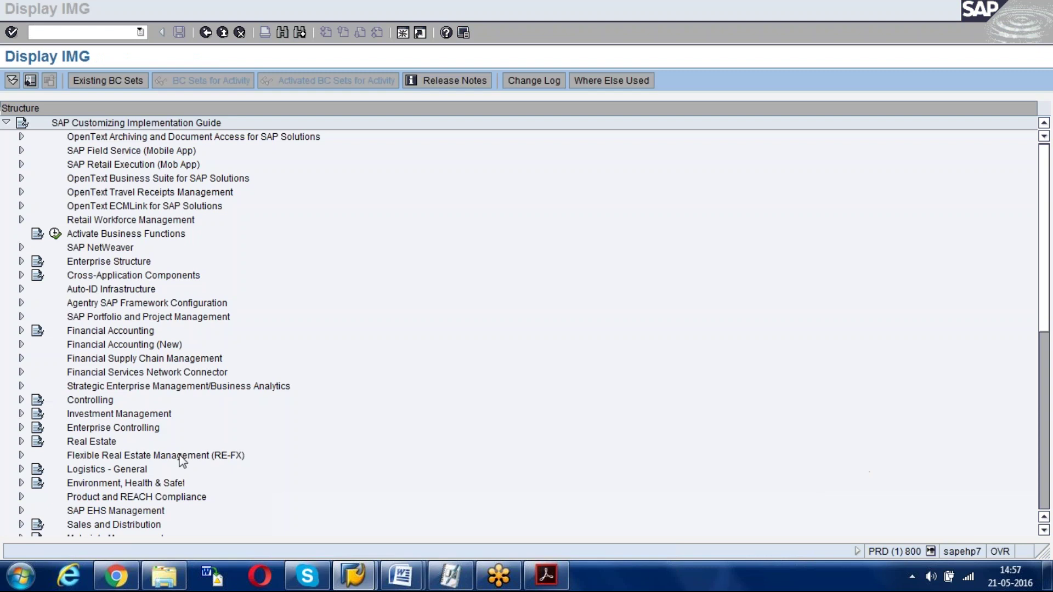
pyautogui.click(53, 467)
pyautogui.click(22, 469)
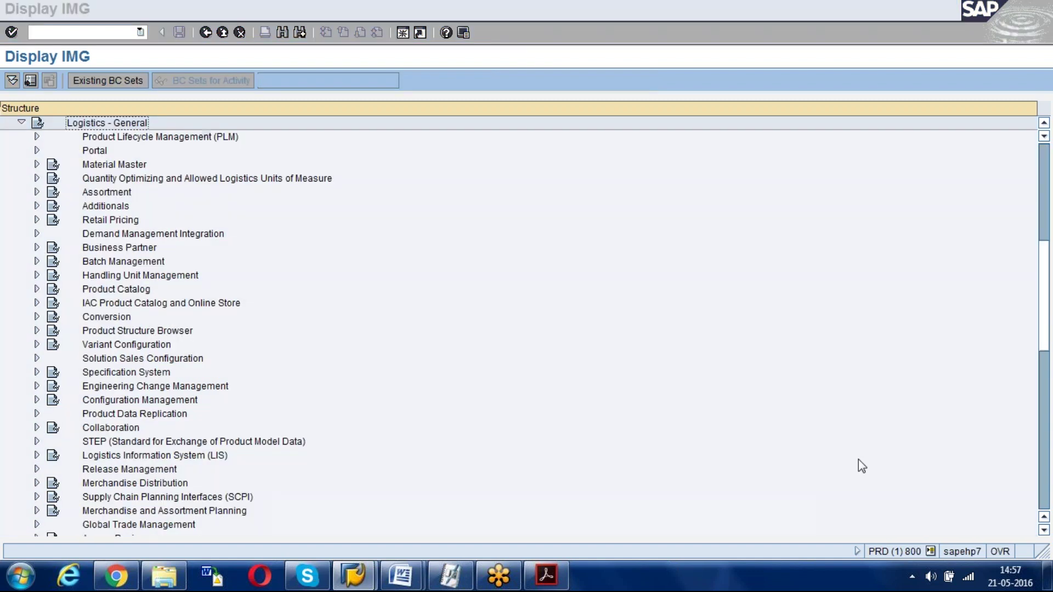
# Expand Material Master, its Basic Settings and the Material Types node in the implementation guide.
pyautogui.click(37, 164)
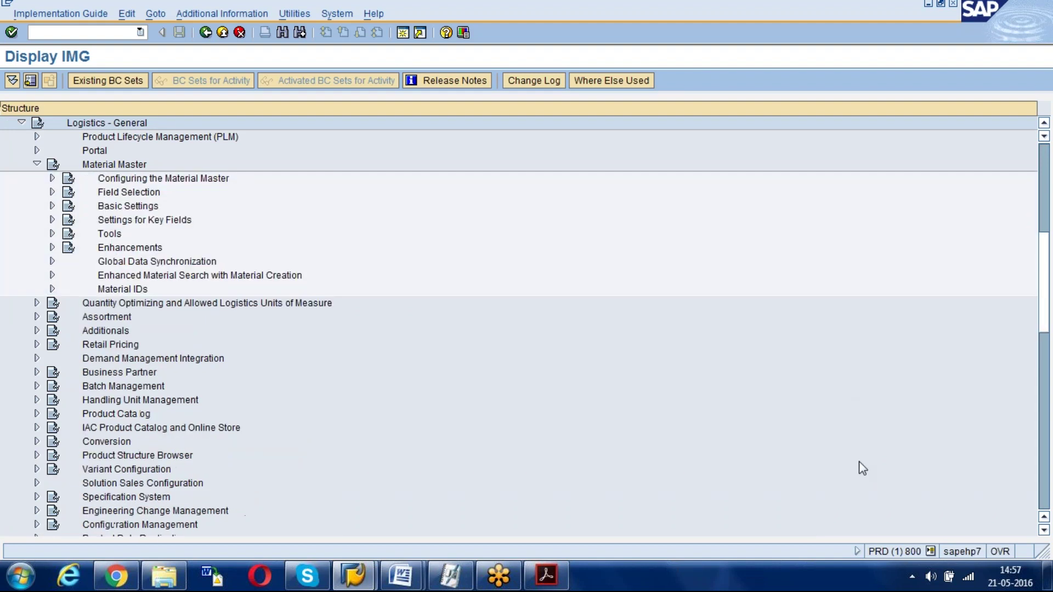
pyautogui.click(117, 204)
pyautogui.click(53, 207)
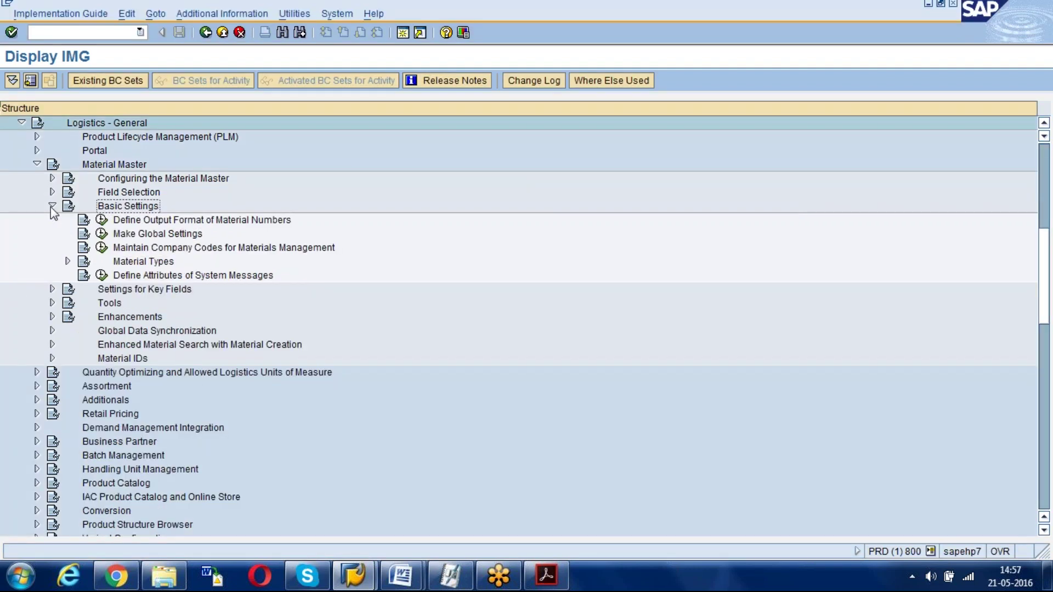
pyautogui.click(65, 261)
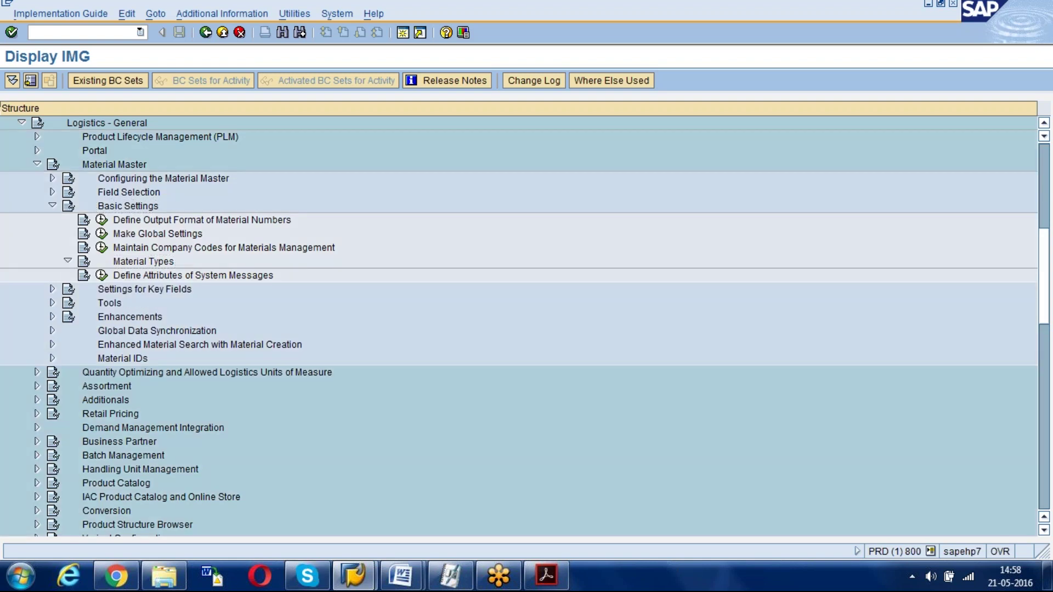
pyautogui.click(66, 261)
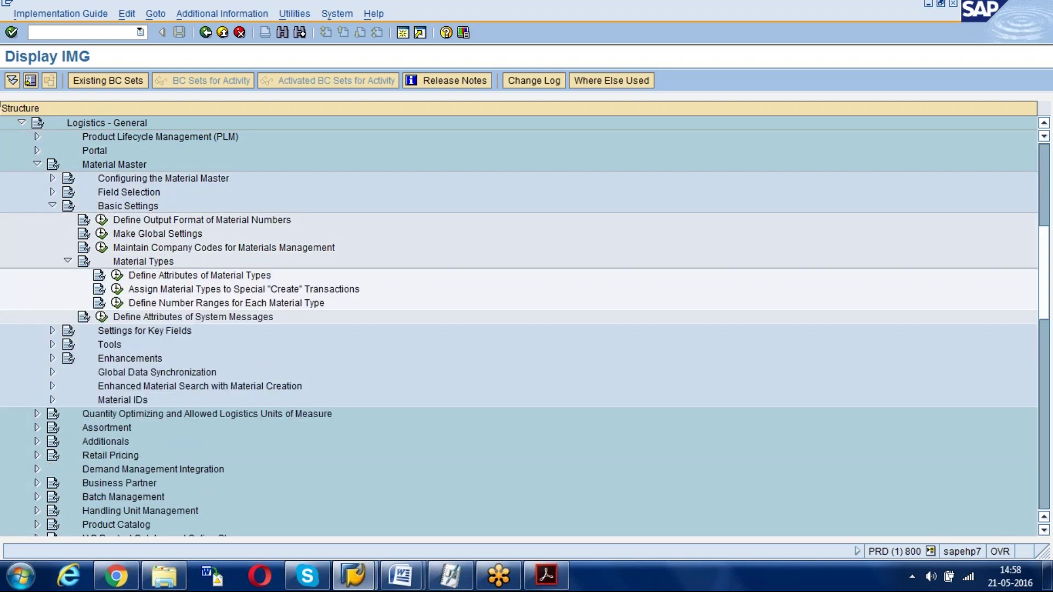
# Execute the Define Attributes of Material Types activity under Material Master, Basic Settings, Material Types.
pyautogui.click(164, 275)
pyautogui.click(105, 124)
pyautogui.click(102, 164)
pyautogui.click(104, 207)
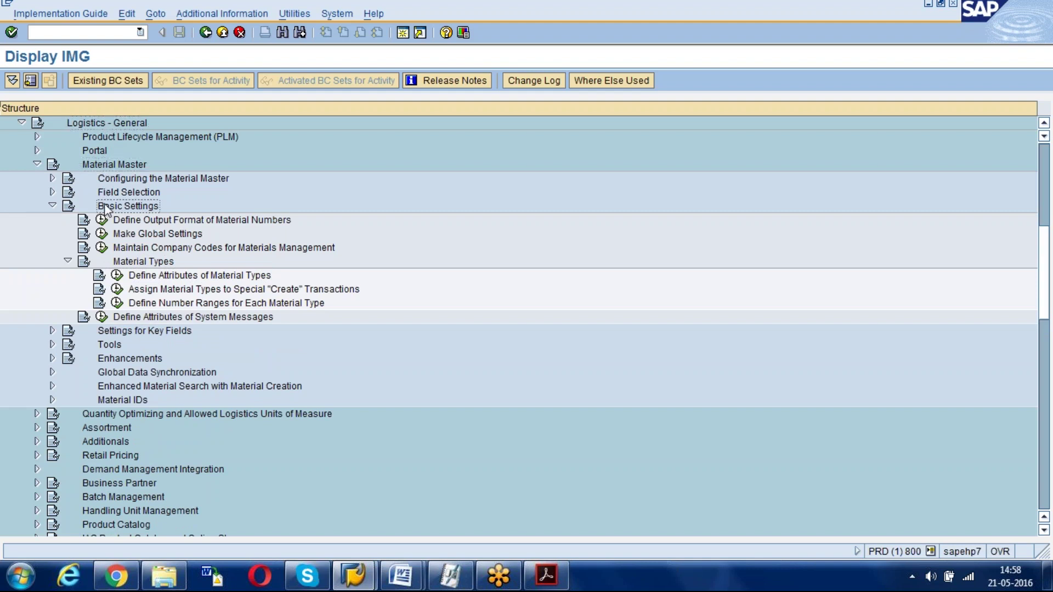
pyautogui.click(128, 264)
pyautogui.click(158, 280)
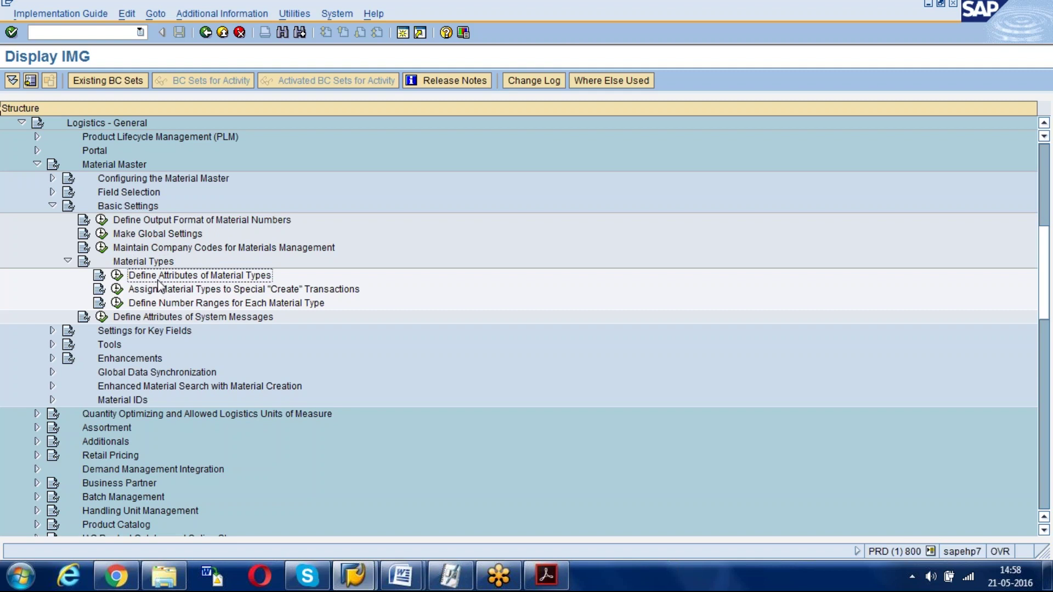
pyautogui.click(117, 275)
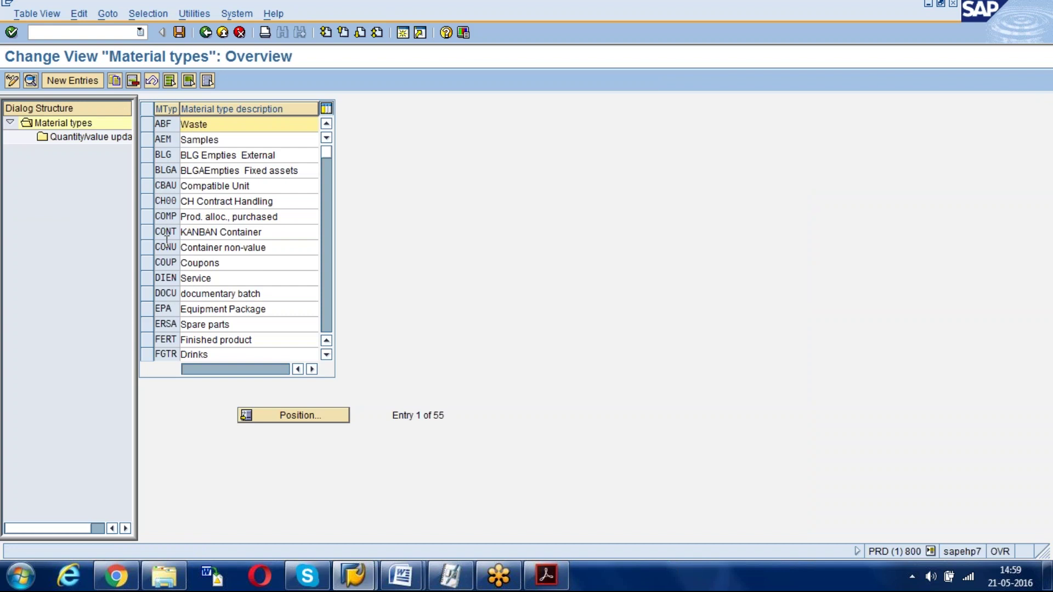
# Examine the finished product (FERT) and semi-finished product (HALB) entries in the material types overview.
pyautogui.click(147, 341)
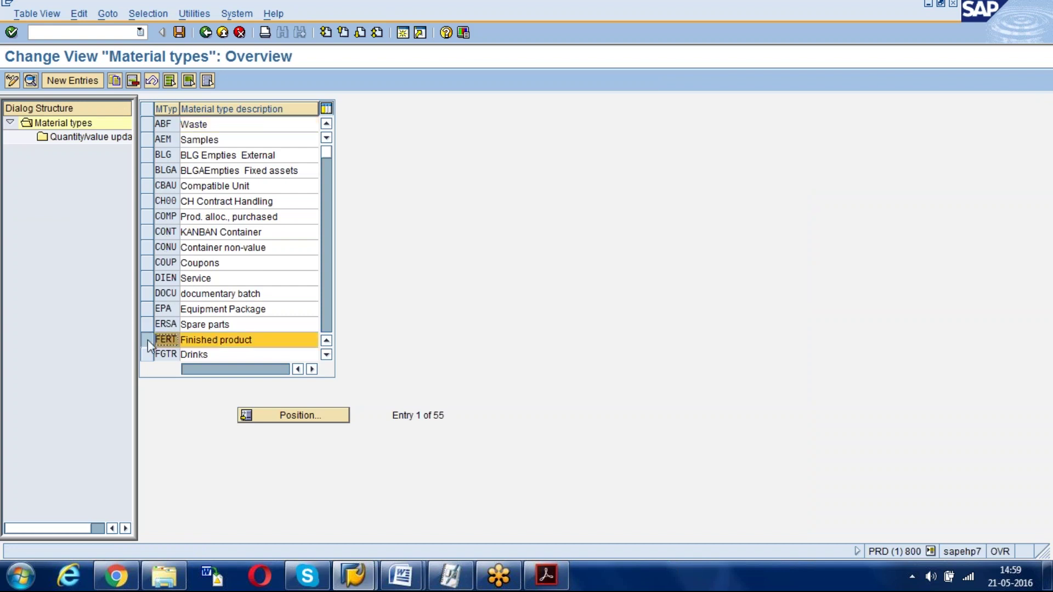
pyautogui.click(147, 340)
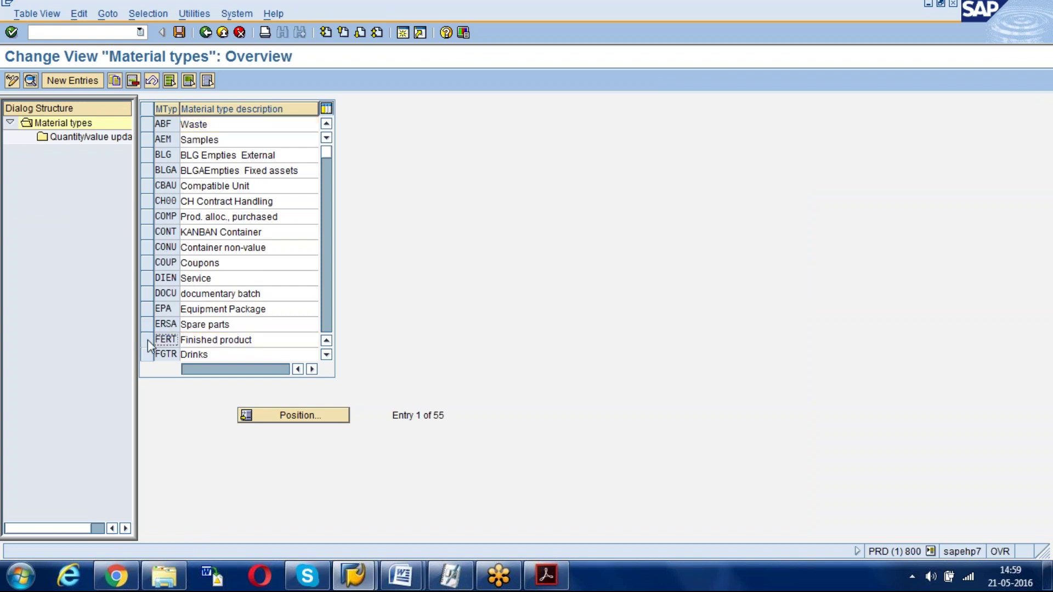
pyautogui.press('pagedown')
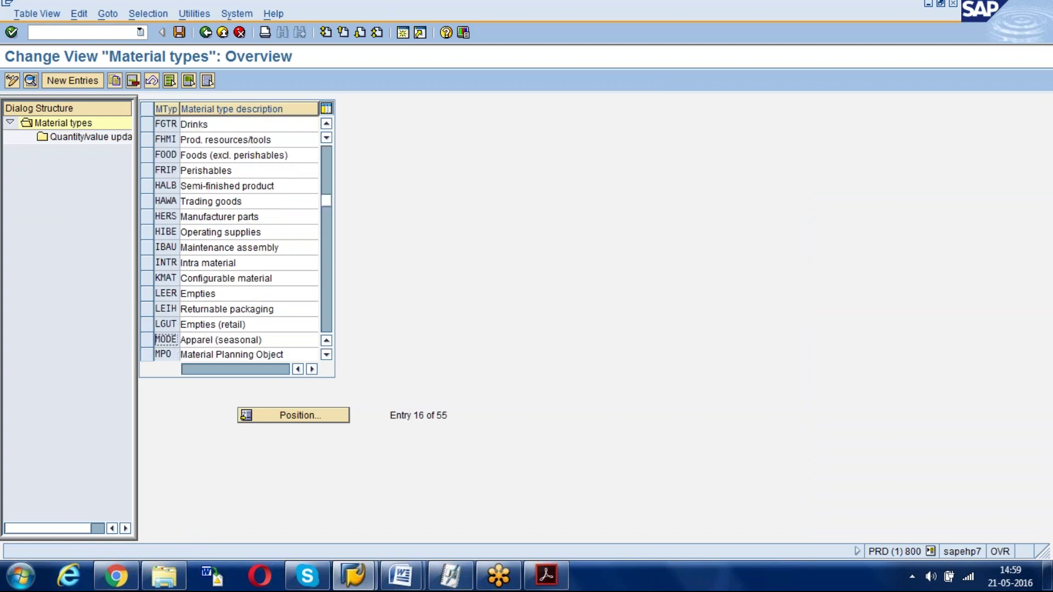
pyautogui.click(143, 185)
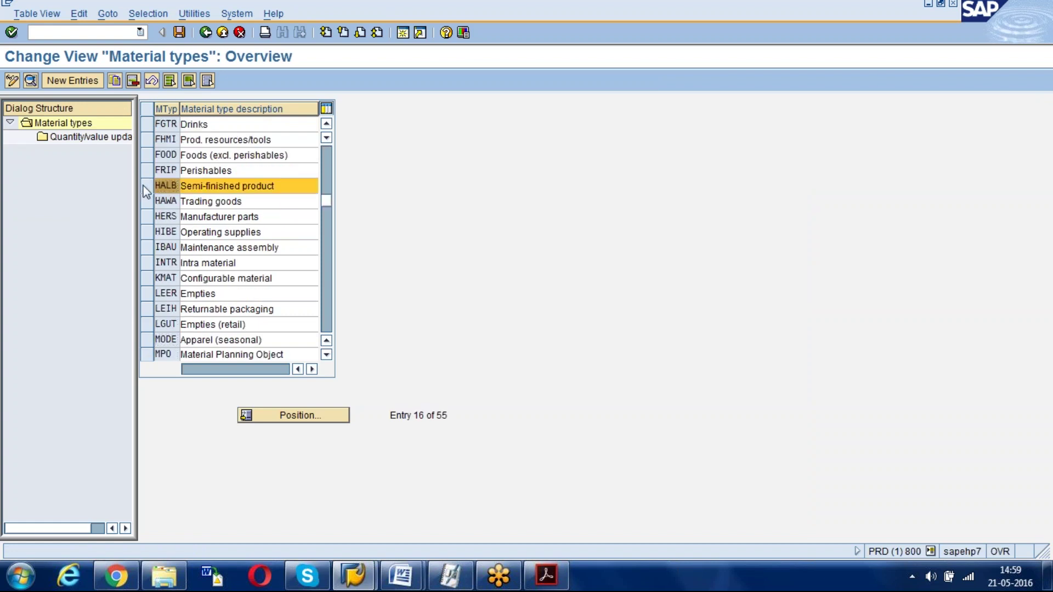
pyautogui.click(144, 185)
# Position the overview at material type ROH and copy the Raw material entry.
pyautogui.click(284, 415)
pyautogui.press('Return')
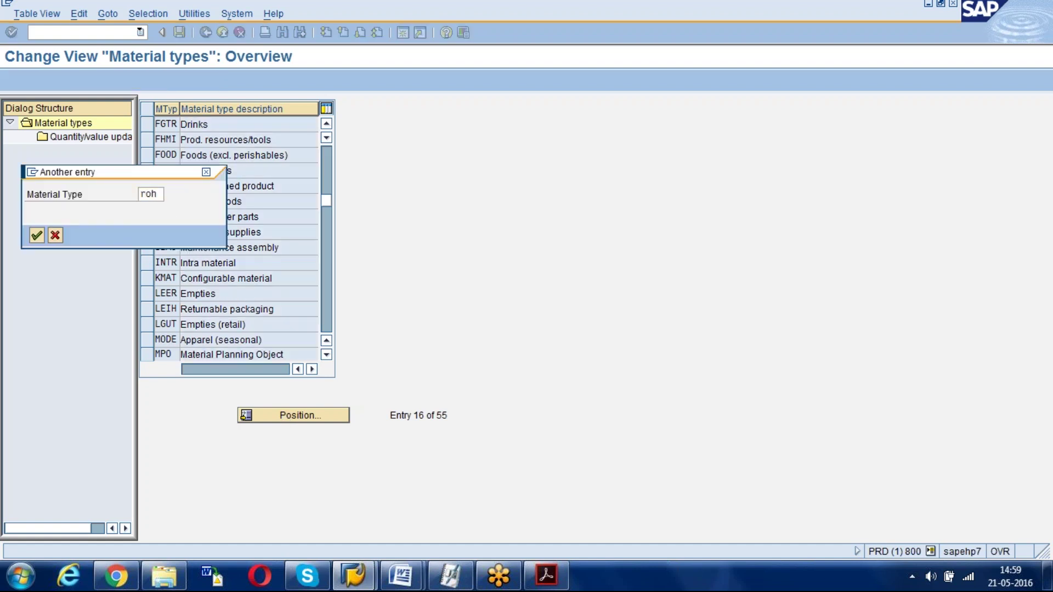
pyautogui.click(220, 125)
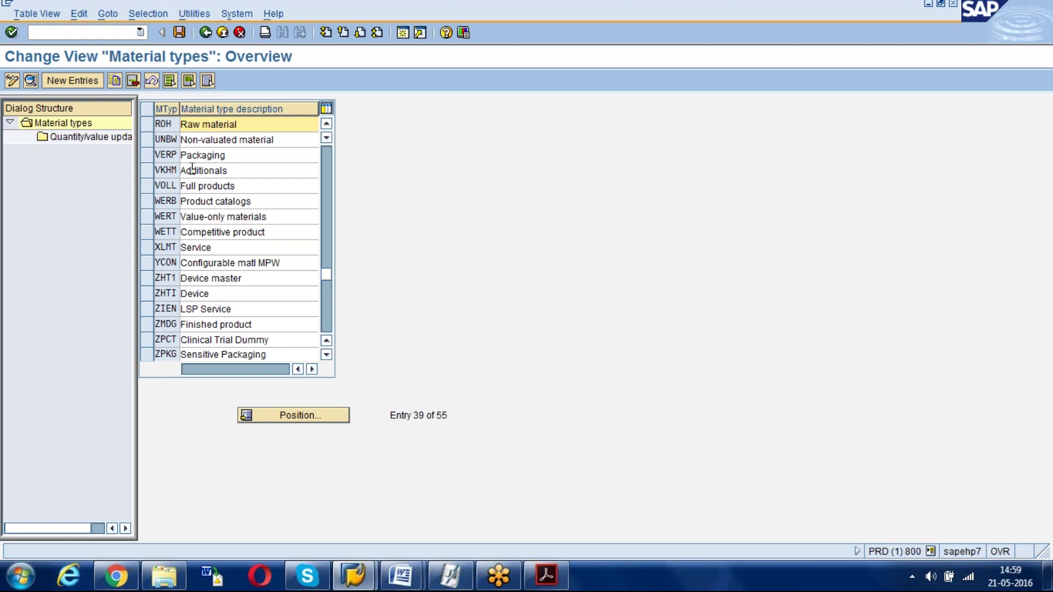
pyautogui.click(145, 126)
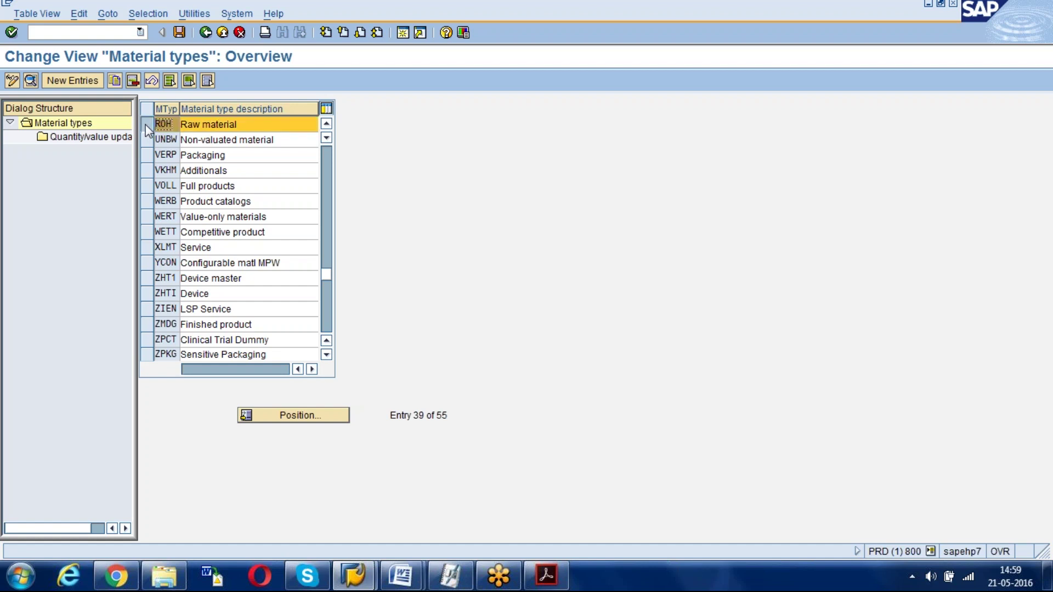
pyautogui.click(115, 81)
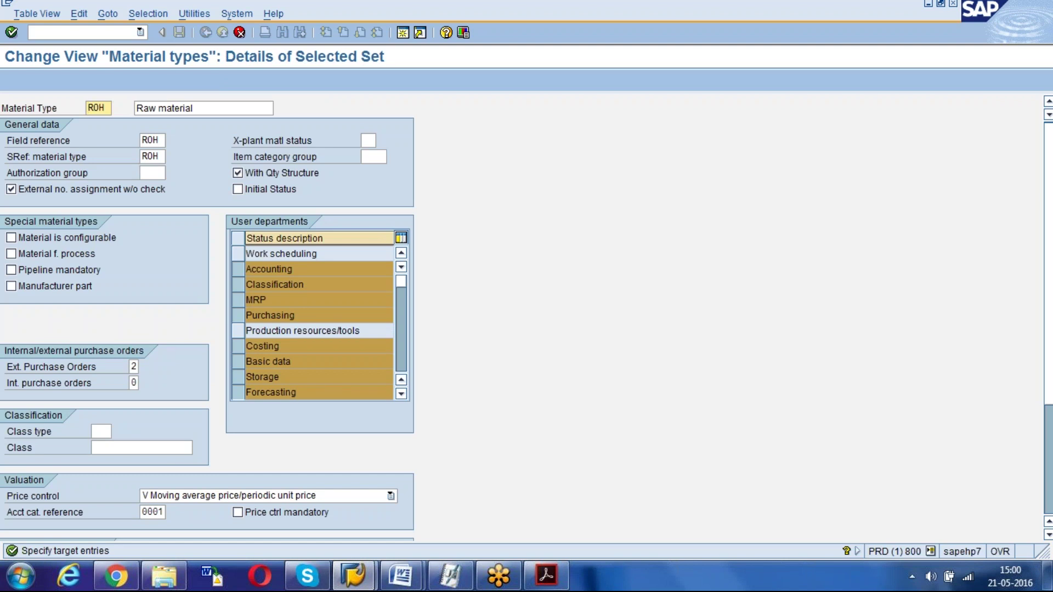
# Name the copied material type GKRM and set its description to "Raw material for test".
pyautogui.write('GKRM')
pyautogui.click(137, 108)
pyautogui.click(216, 107)
pyautogui.write('FOR')
pyautogui.press('BackSpace')
pyautogui.press('BackSpace')
pyautogui.press('BackSpace')
pyautogui.press('BackSpace')
pyautogui.write('for test')
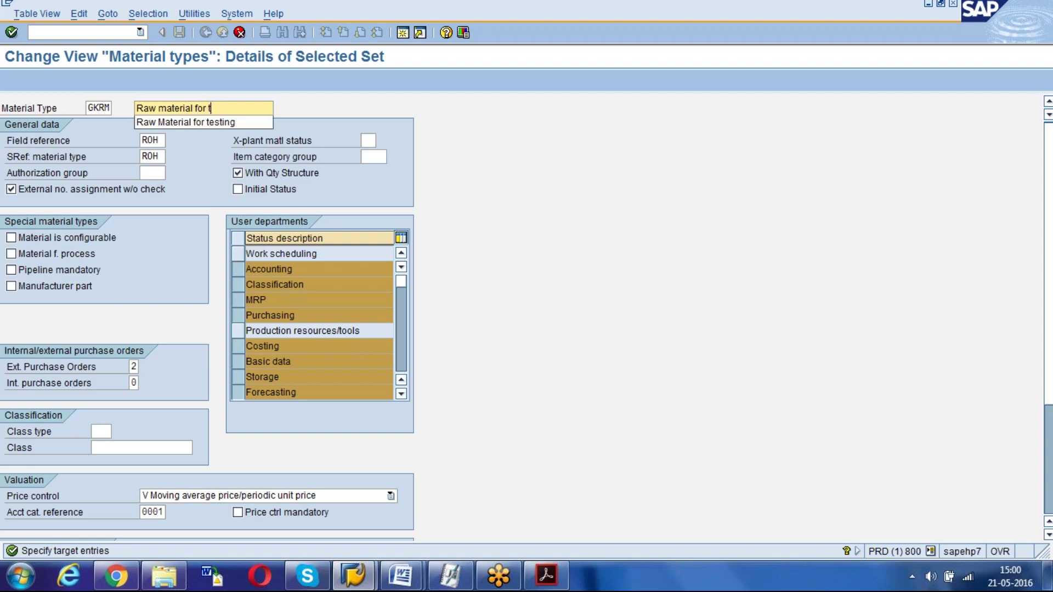
pyautogui.press('Tab')
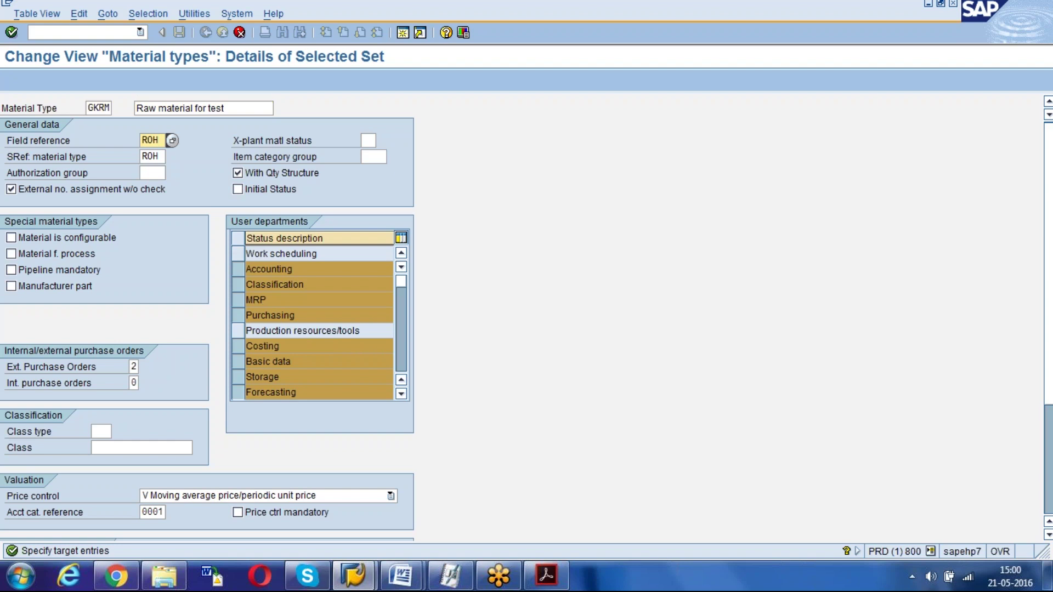
# Review the field reference, the X-plant material status and the user departments list of material type GKRM.
pyautogui.click(368, 141)
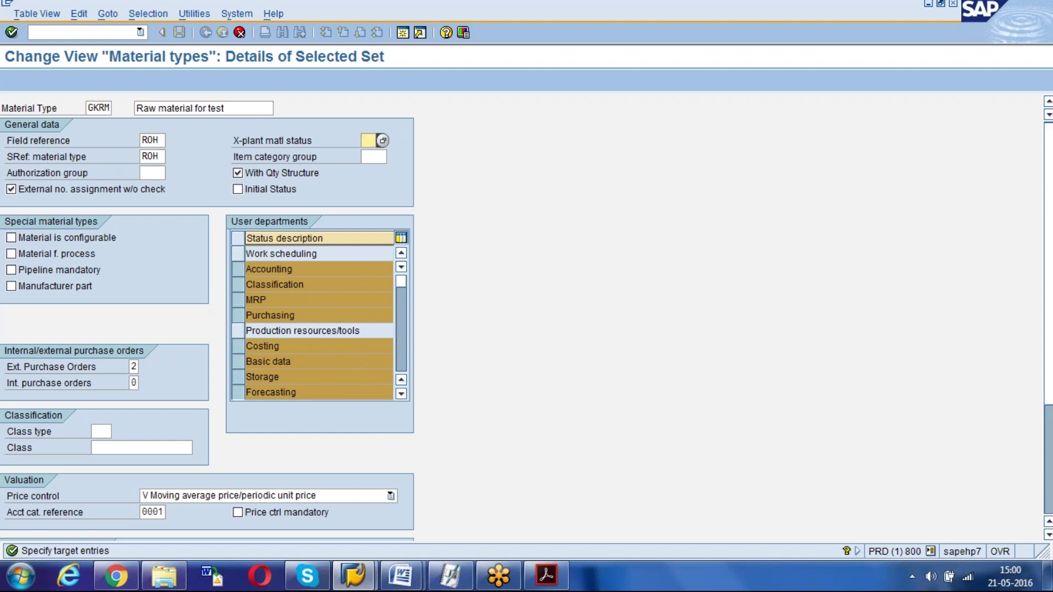
pyautogui.click(141, 141)
pyautogui.doubleClick(141, 141)
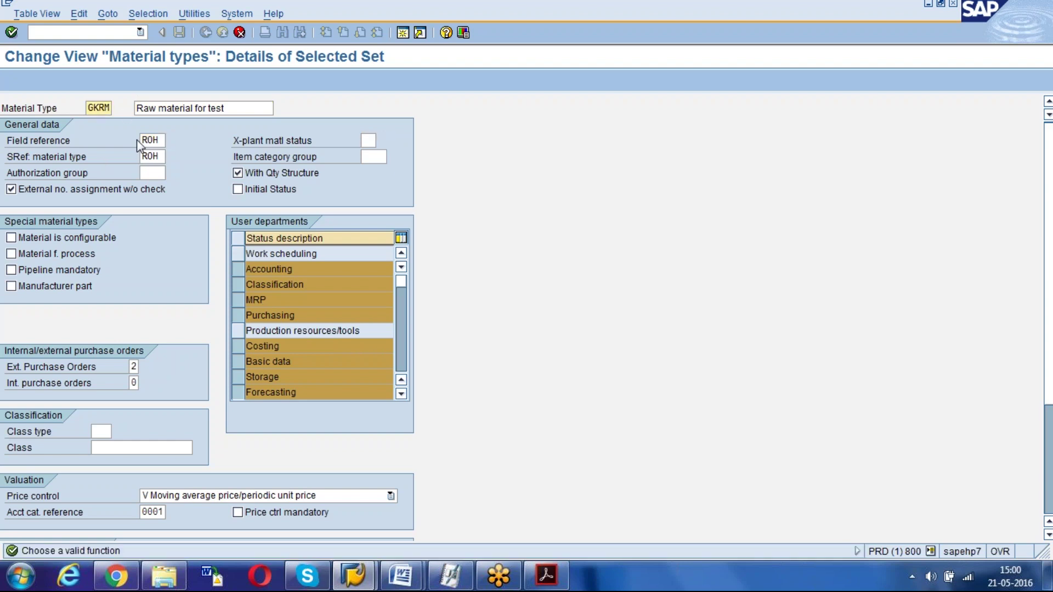
pyautogui.click(159, 140)
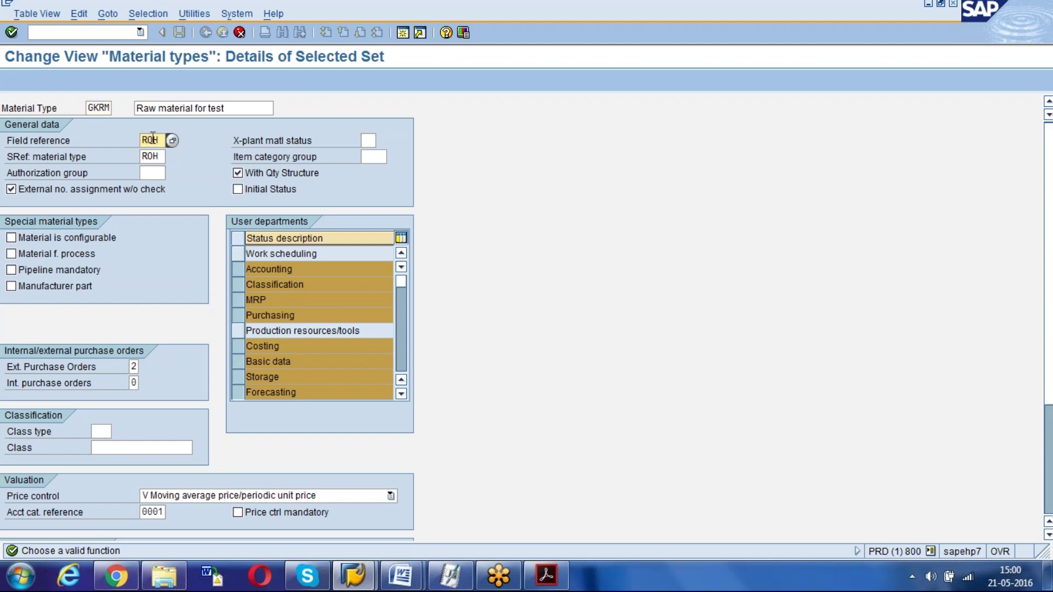
pyautogui.press('Home')
pyautogui.click(402, 394)
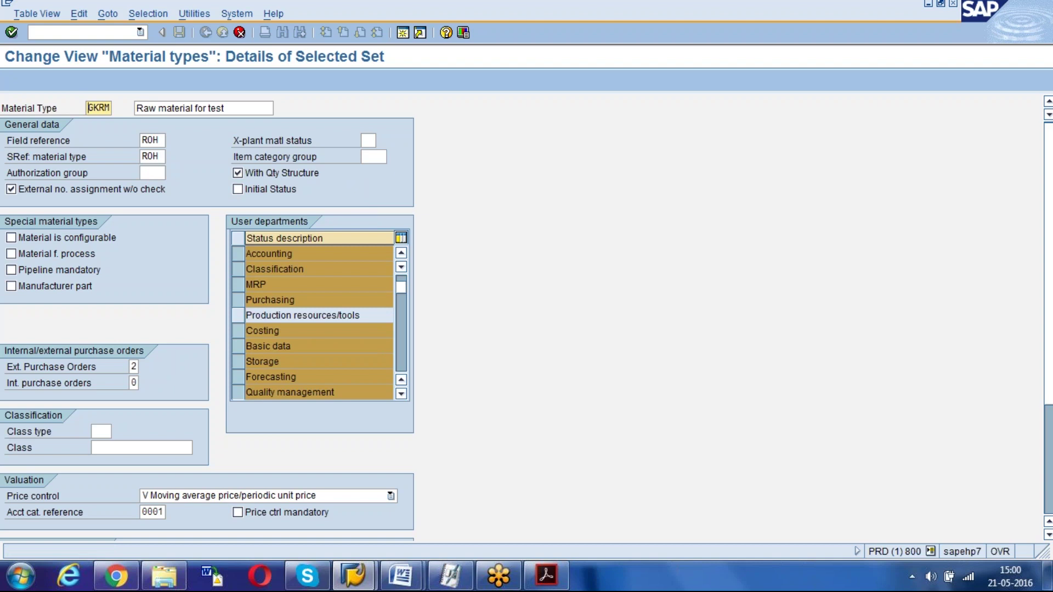
pyautogui.click(402, 395)
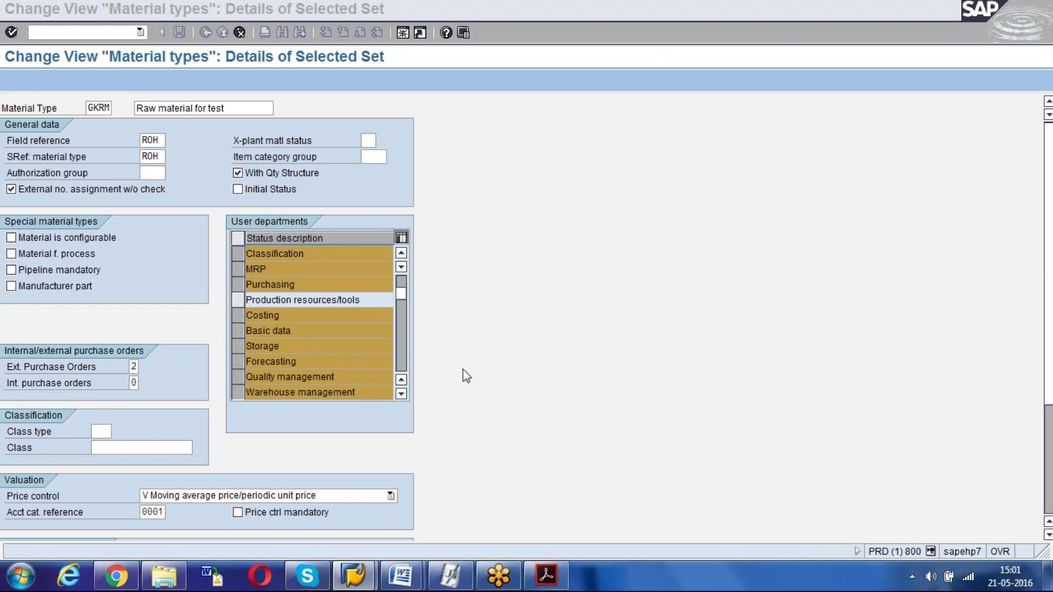
# Deselect the Quality management and Forecasting user departments for material type GKRM.
pyautogui.scroll(-2, 249, 361)
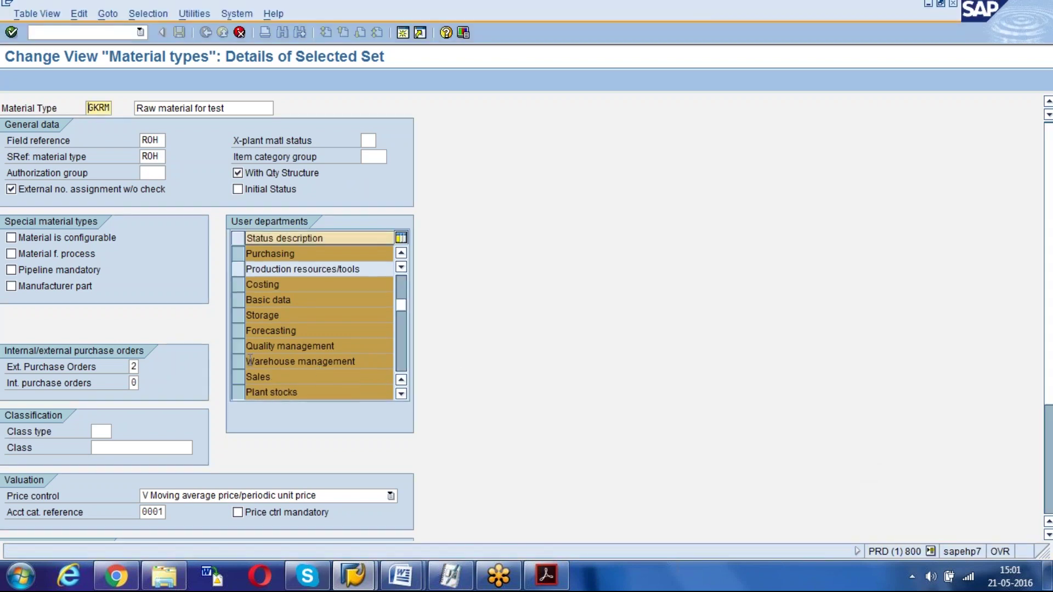
pyautogui.click(237, 346)
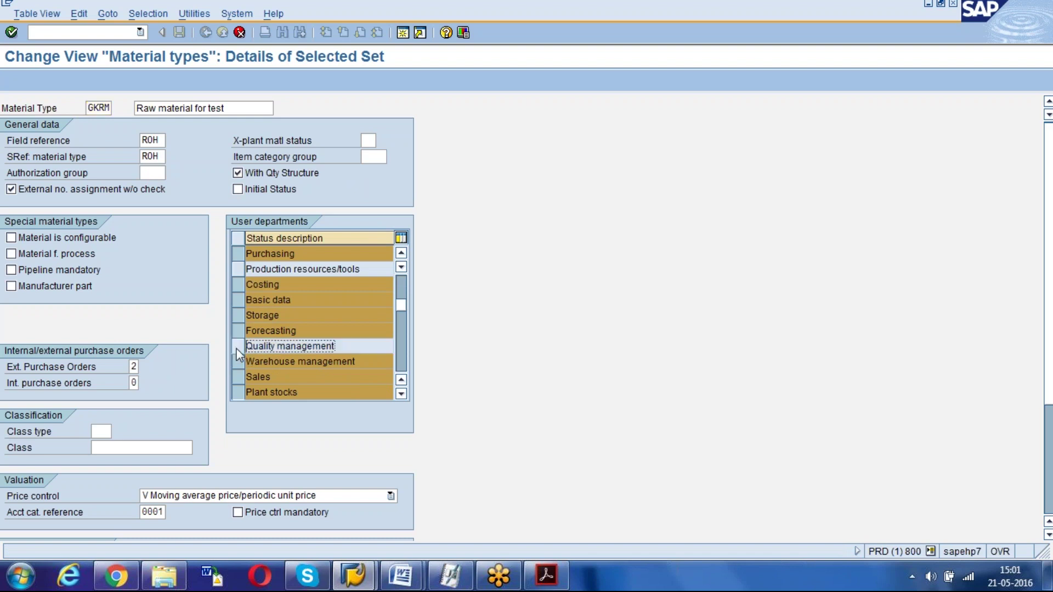
pyautogui.click(238, 331)
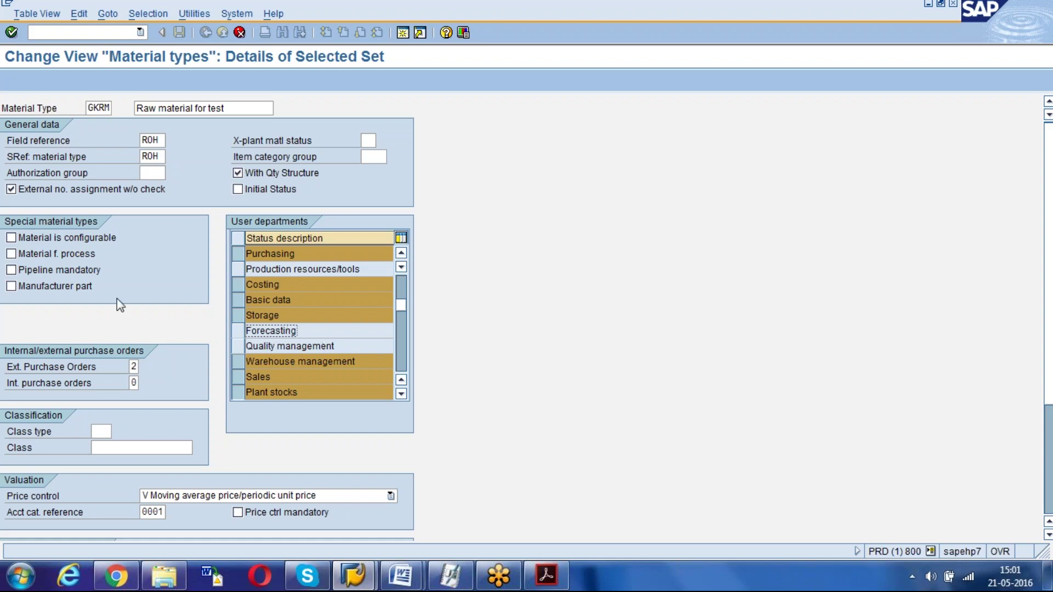
# Review the allowed values for external purchase orders and choose 2, External purchase orders allowed.
pyautogui.click(134, 367)
pyautogui.press('Tab')
pyautogui.click(138, 366)
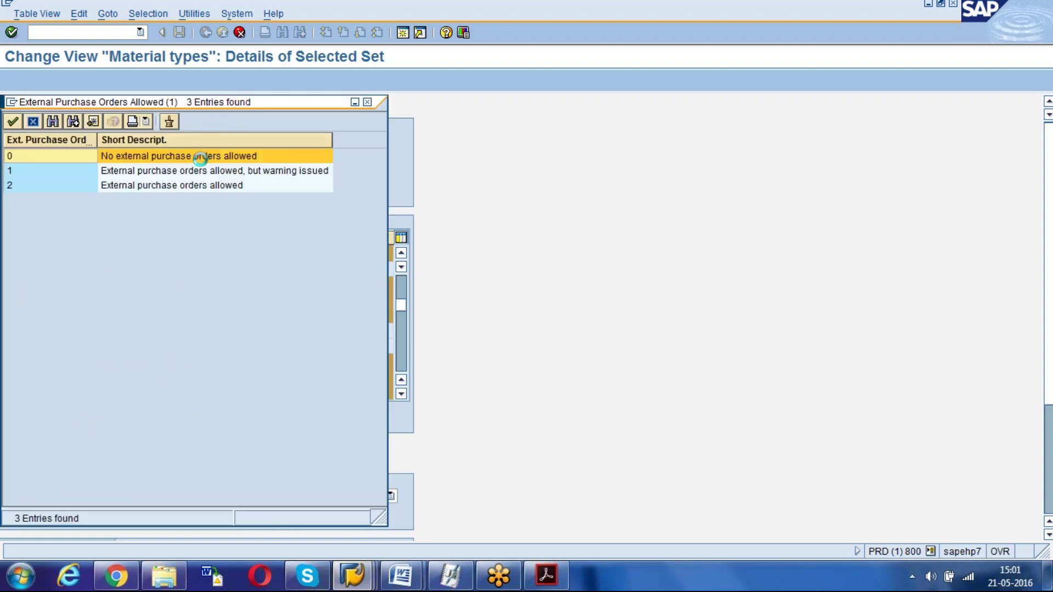
pyautogui.moveTo(228, 109); pyautogui.dragTo(445, 177)
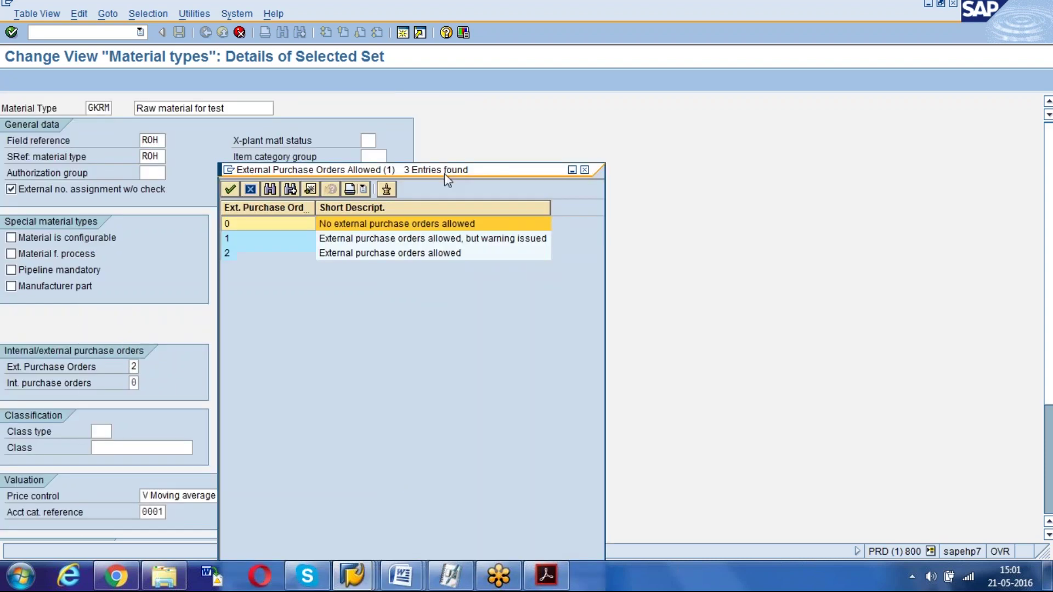
pyautogui.click(409, 240)
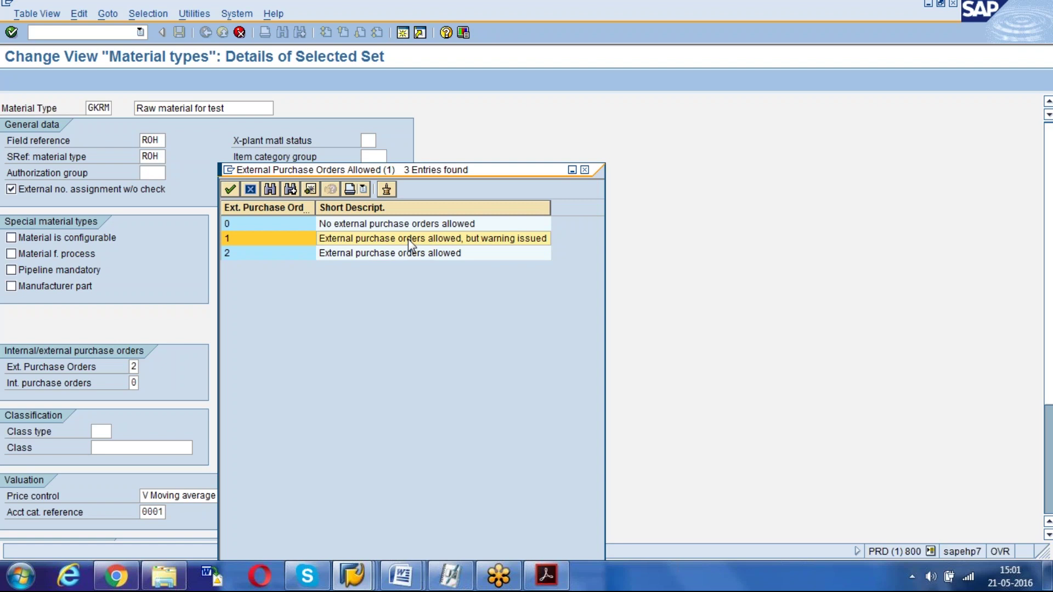
pyautogui.click(394, 255)
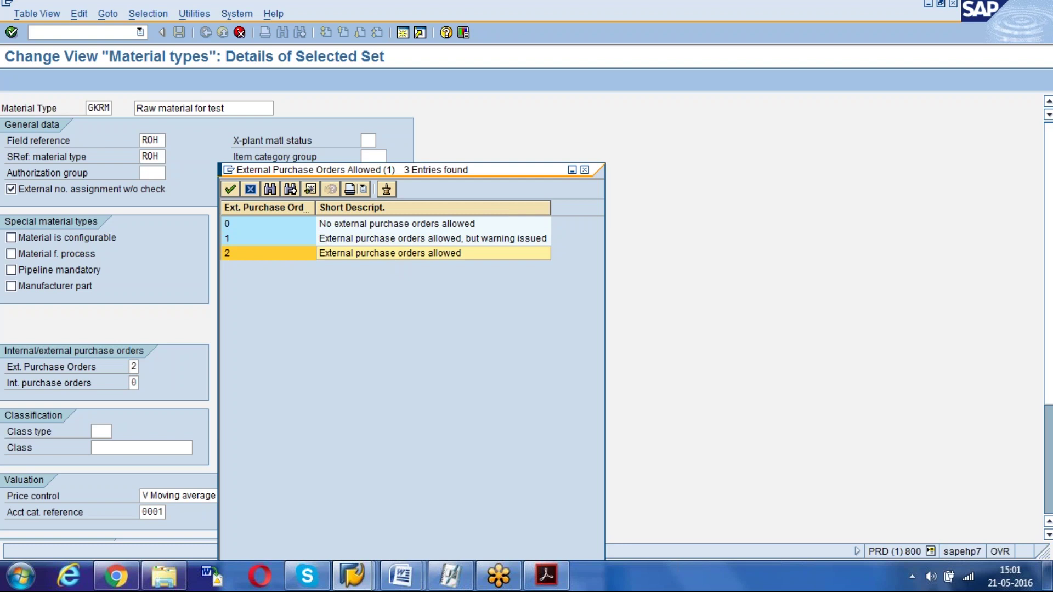
pyautogui.press('Return')
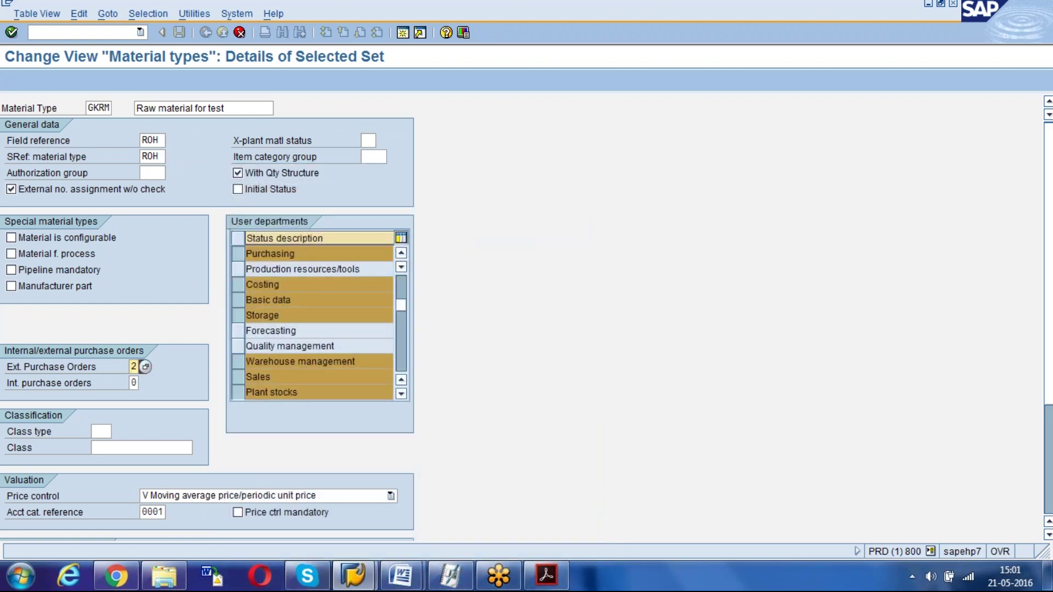
# Check the allowed values for internal purchase orders and close the list without choosing one.
pyautogui.press('Tab')
pyautogui.press('F4')
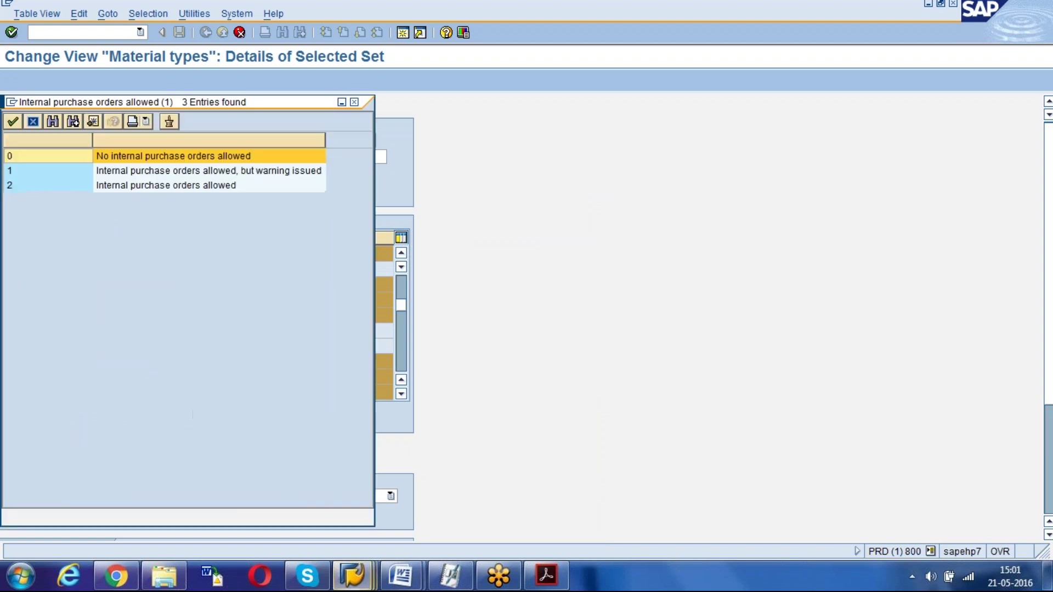
pyautogui.click(354, 103)
pyautogui.click(133, 366)
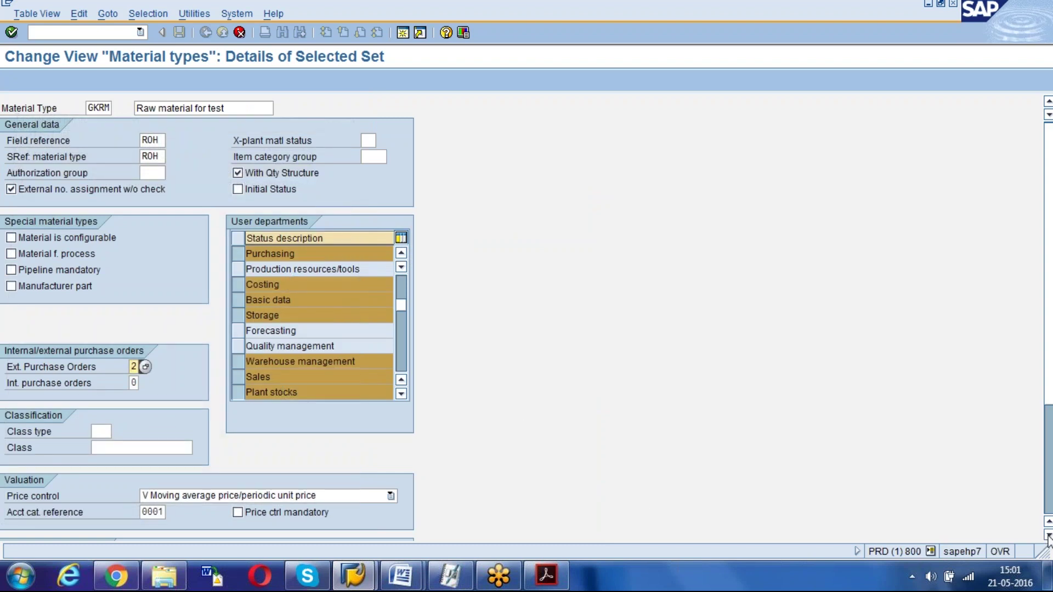
# Review the price control options and the account category reference in the valuation settings of GKRM.
pyautogui.click(337, 497)
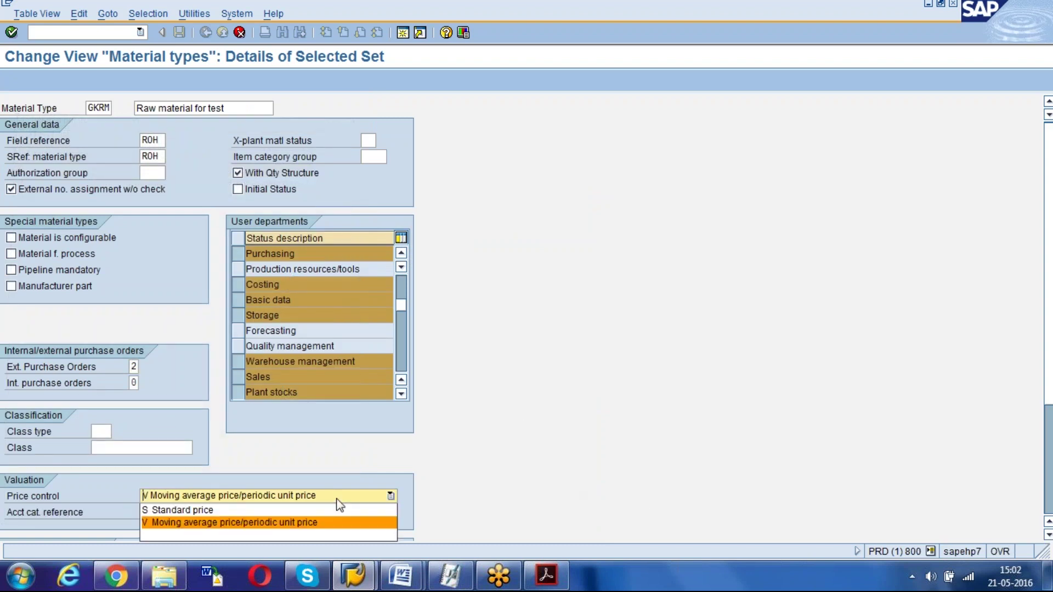
pyautogui.click(337, 498)
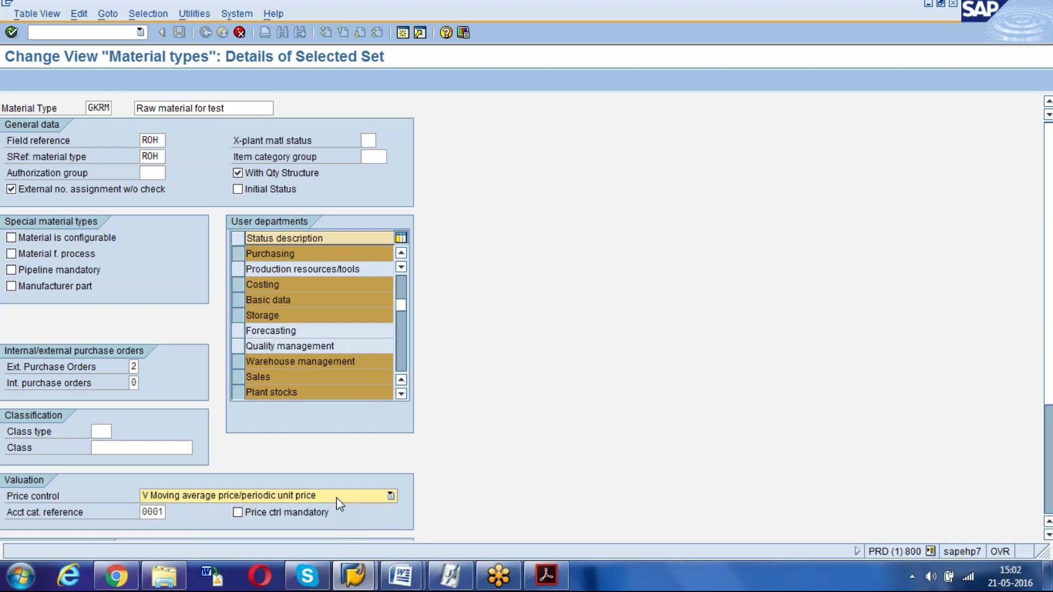
pyautogui.click(287, 497)
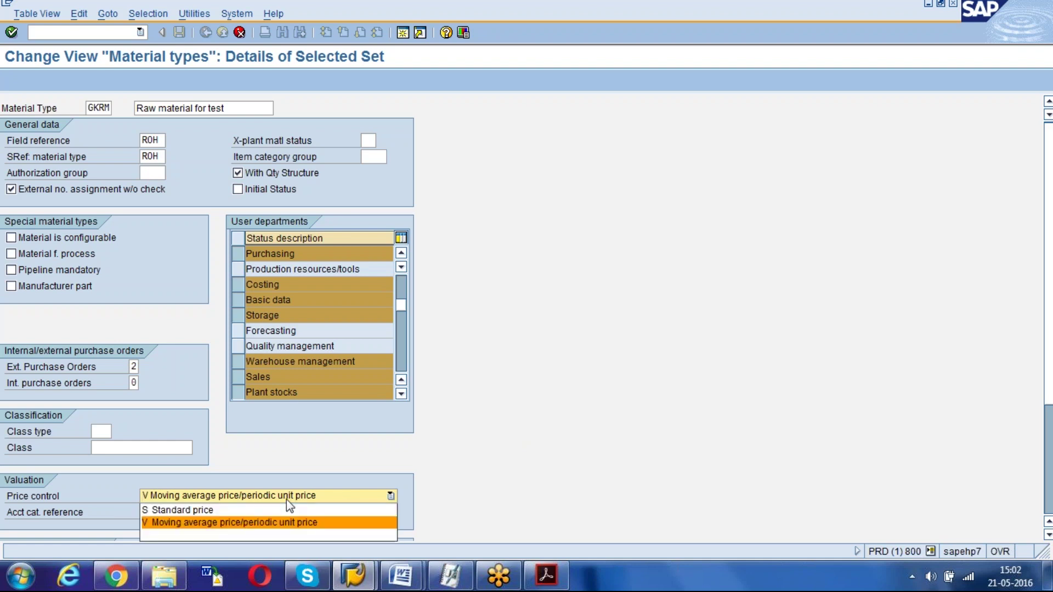
pyautogui.click(286, 499)
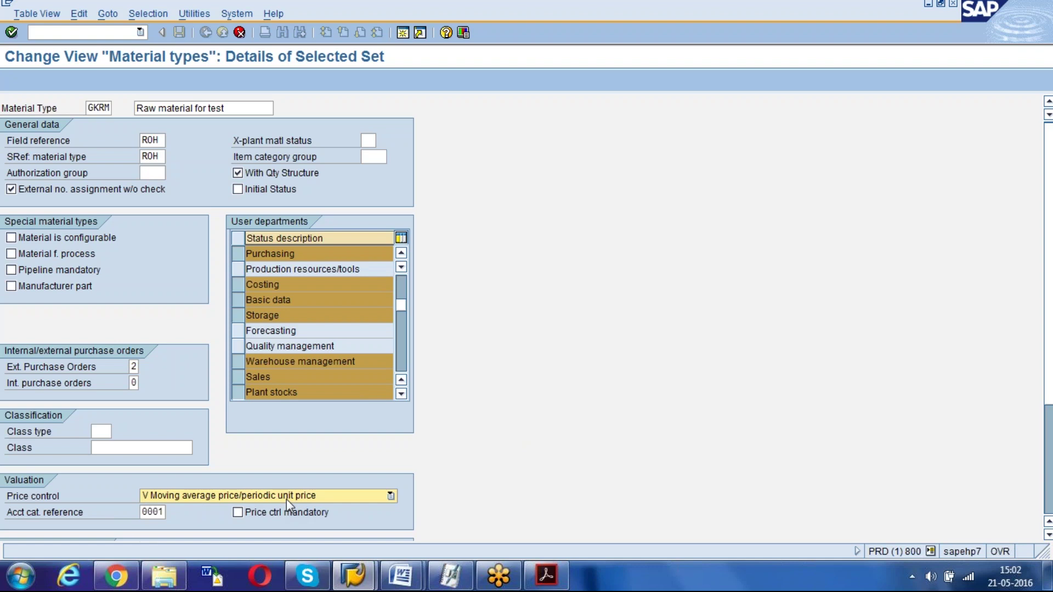
pyautogui.click(147, 513)
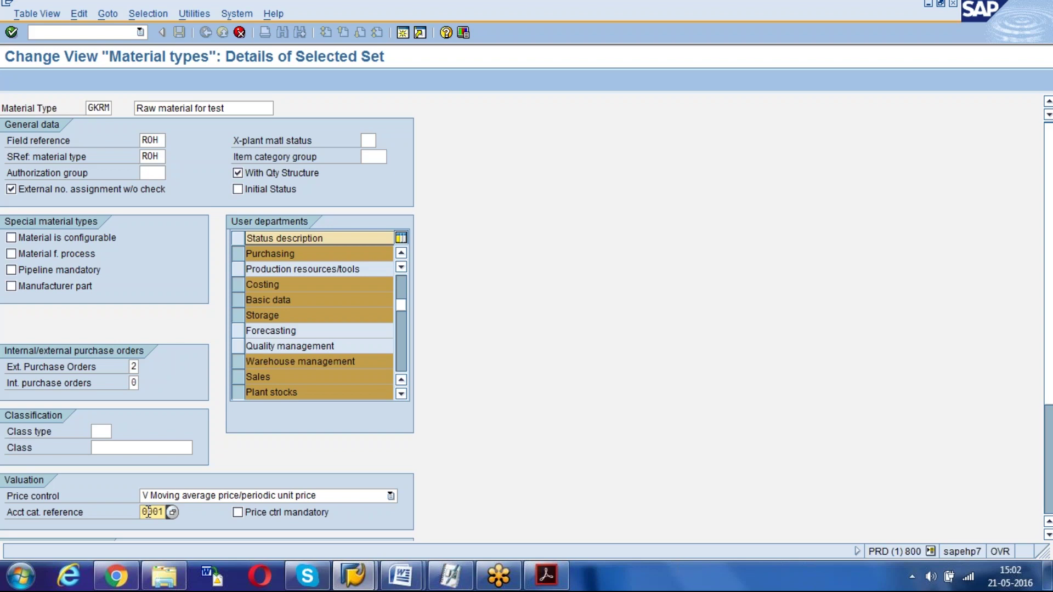
# Complete the copy of material type GKRM with its dependent entries and review the details of the new entry.
pyautogui.moveTo(402, 307); pyautogui.dragTo(401, 279)
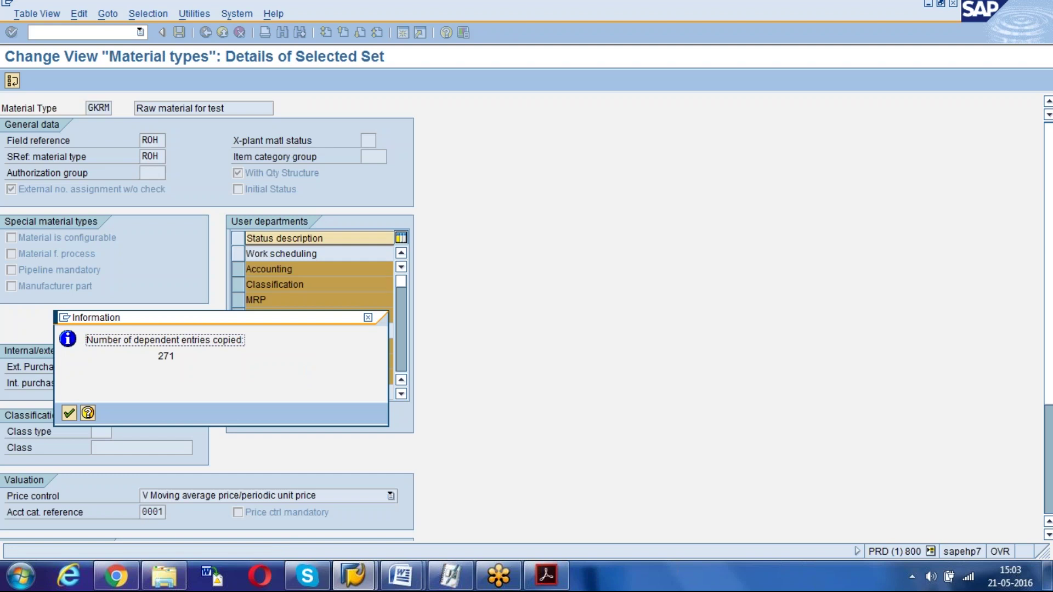
pyautogui.press('Return')
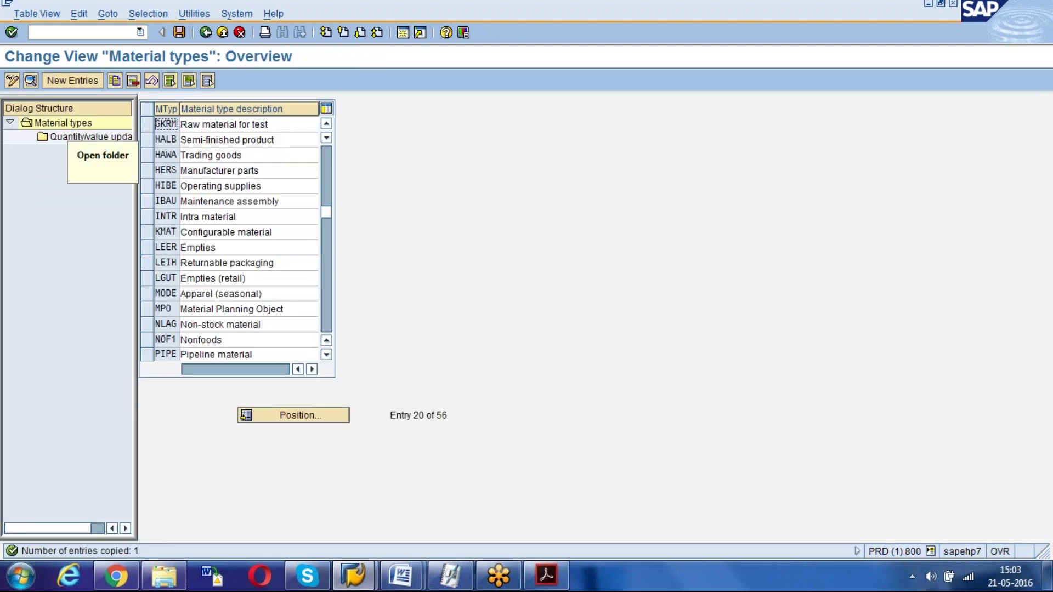
pyautogui.click(146, 124)
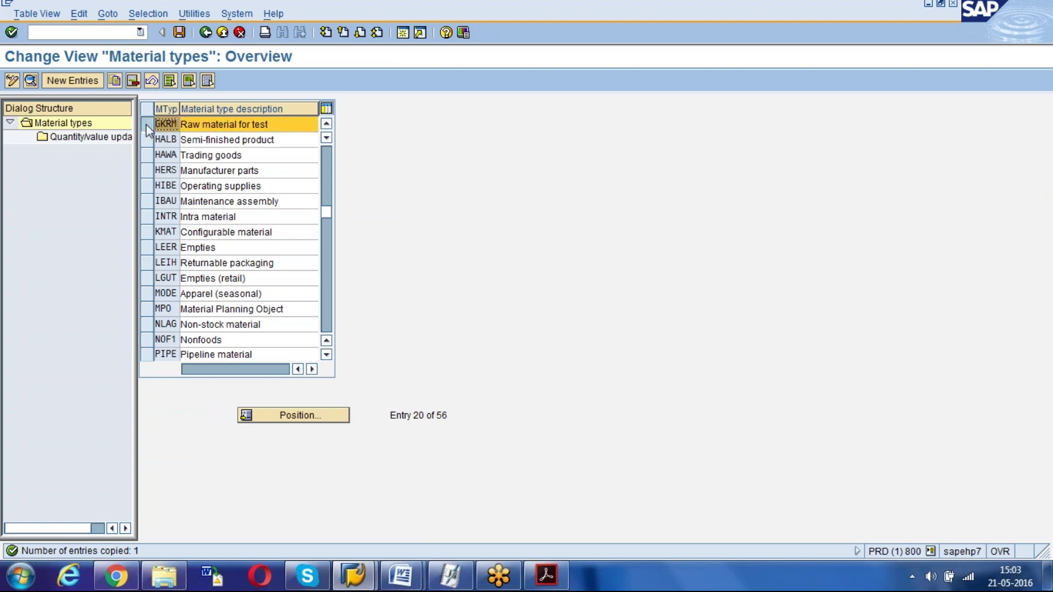
pyautogui.click(30, 81)
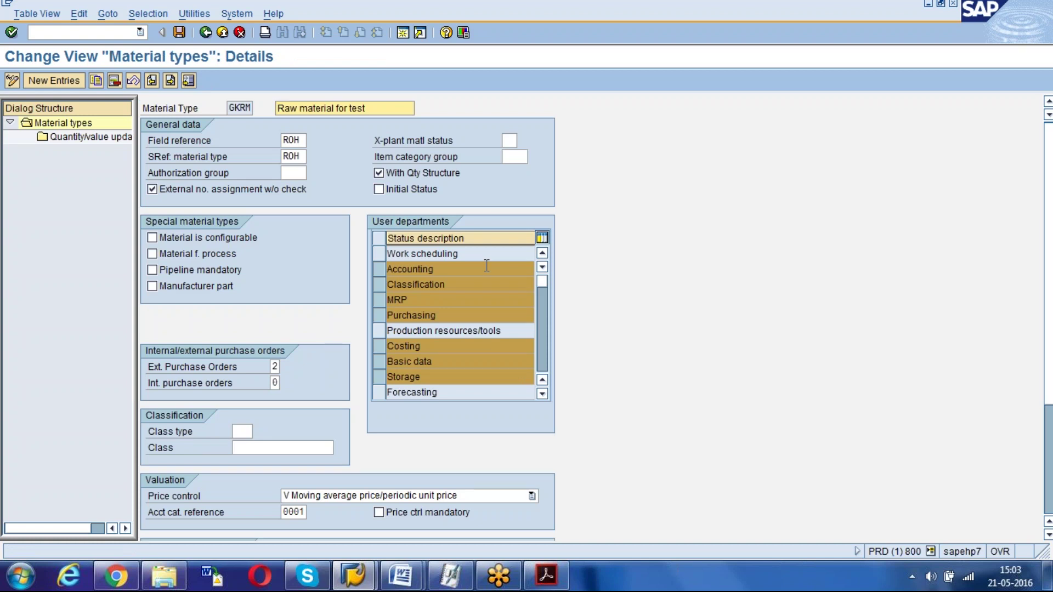
pyautogui.click(205, 32)
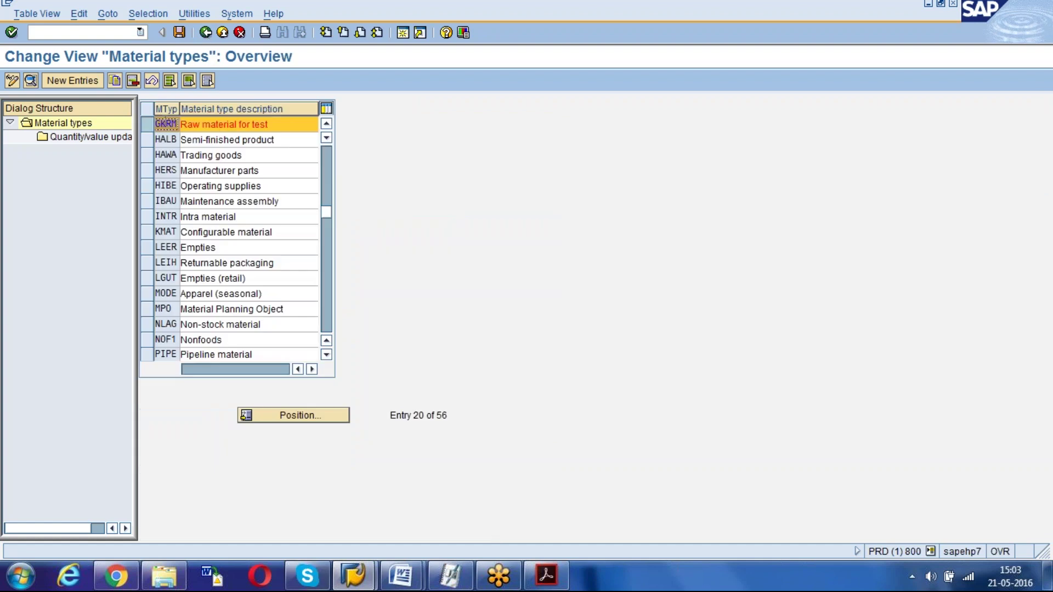
# Open quantity/value updating for GKRM and position the list at valuation area 1000 to check its update settings.
pyautogui.doubleClick(91, 137)
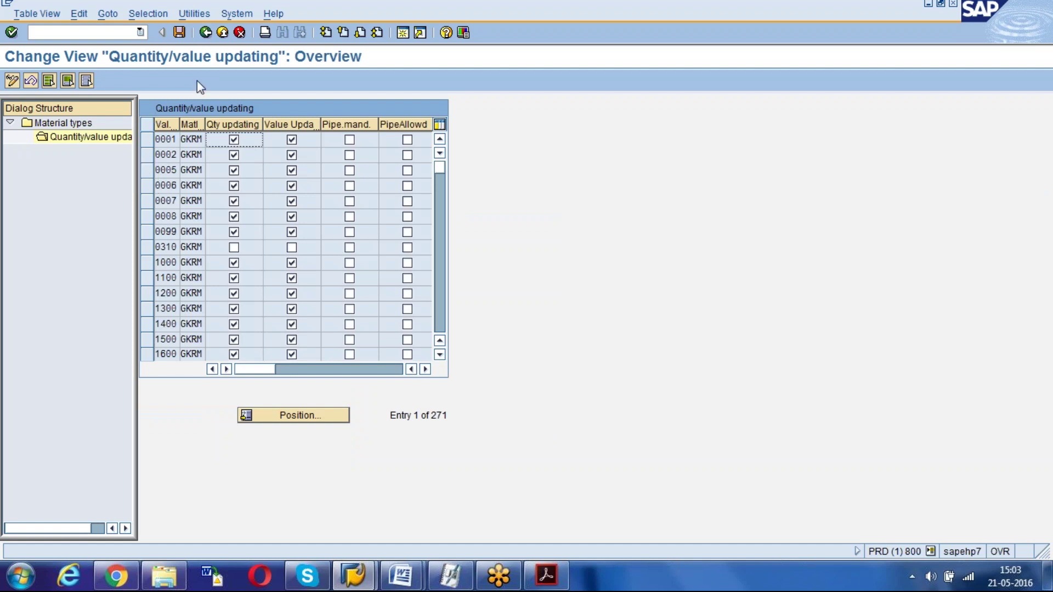
pyautogui.click(298, 415)
pyautogui.write('1000')
pyautogui.press('Tab')
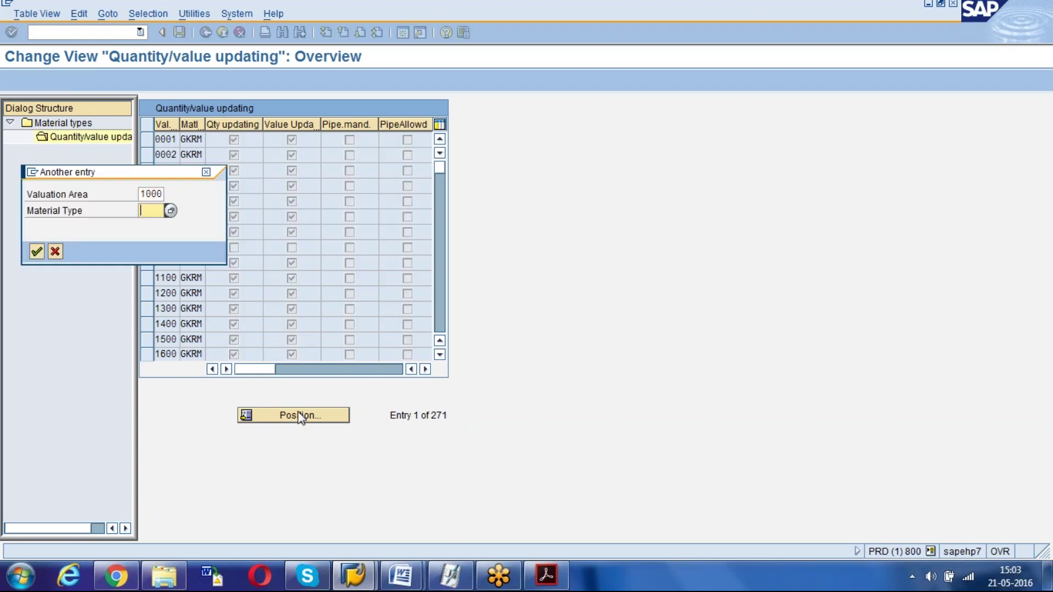
pyautogui.write('GKRM')
pyautogui.press('Return')
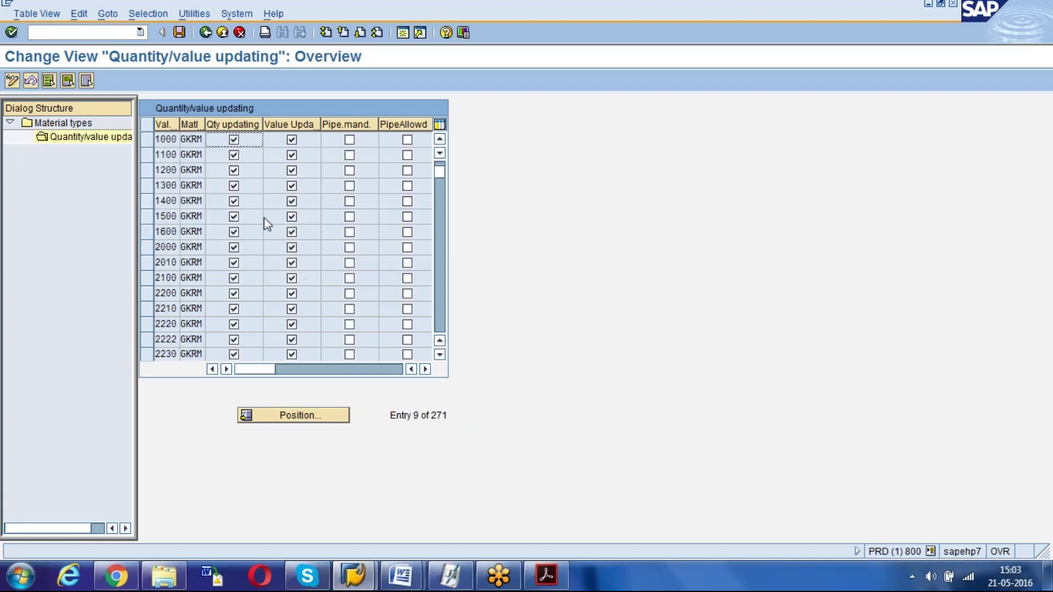
pyautogui.click(146, 139)
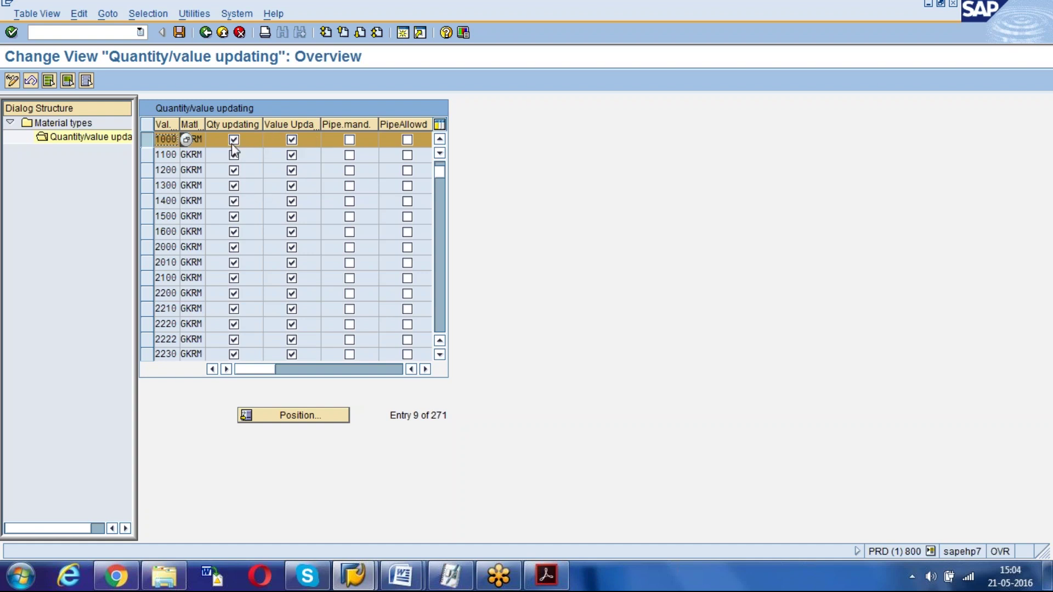
pyautogui.click(147, 144)
# Save the material type settings in a new customizing request described as "Test Material Configuration".
pyautogui.click(180, 33)
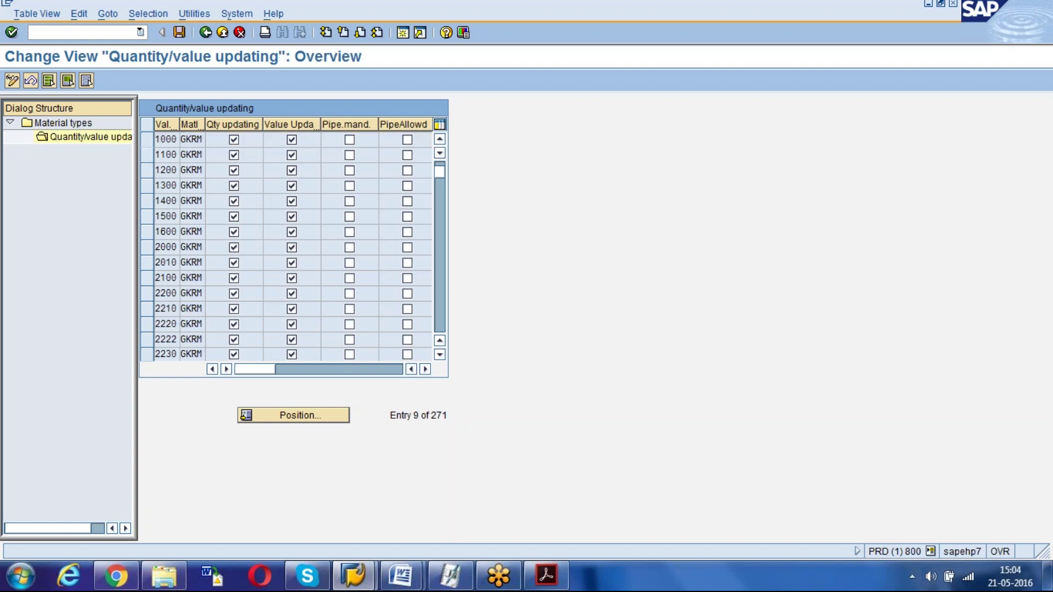
pyautogui.press('F3')
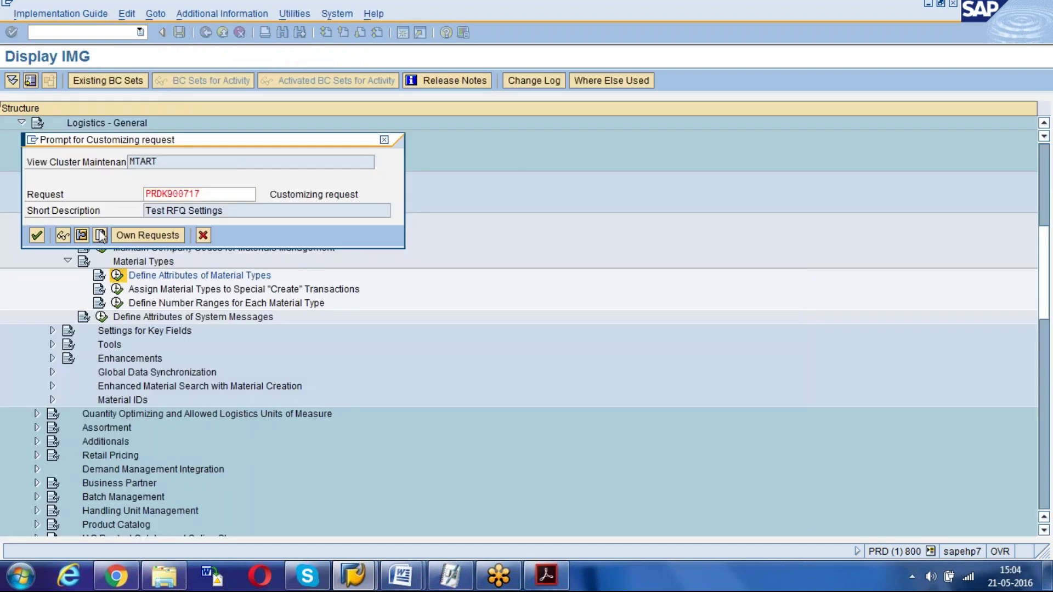
pyautogui.press('F8')
pyautogui.write('Test Ma')
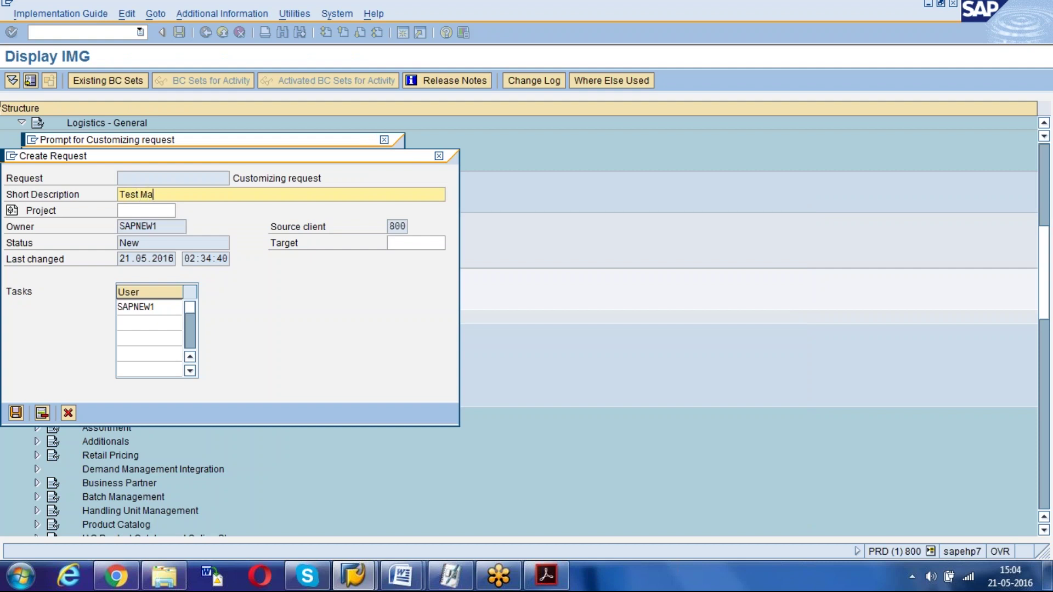
pyautogui.write('terial Configuration')
pyautogui.press('Return')
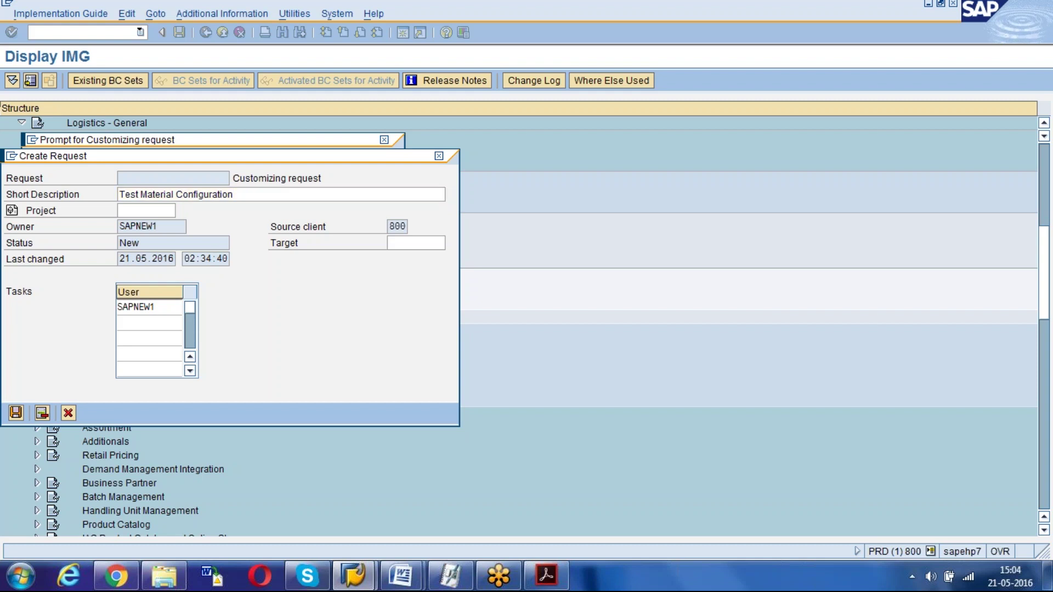
pyautogui.click(39, 238)
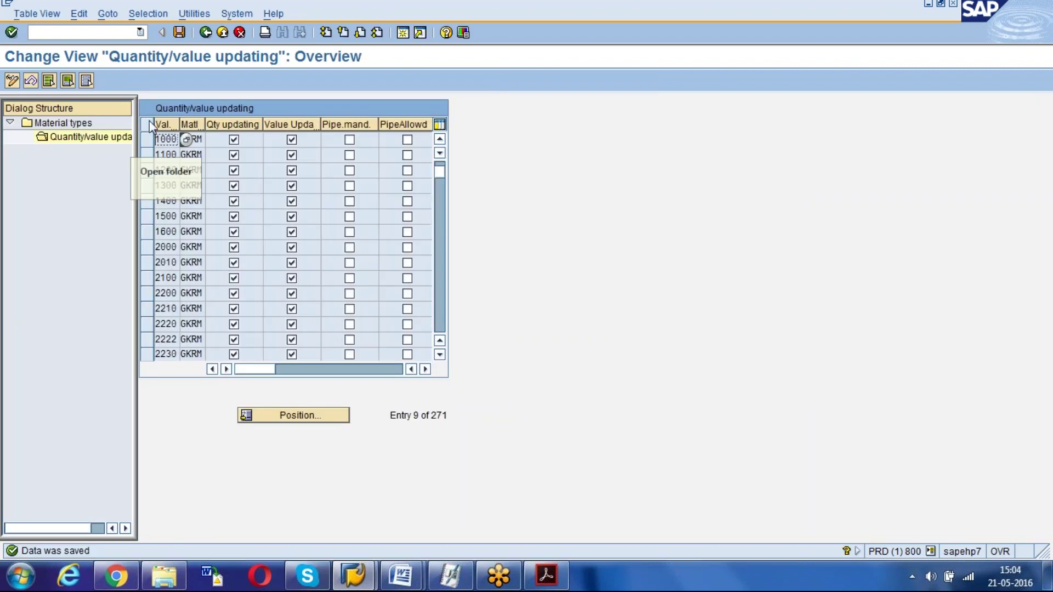
# Return to the implementation guide and open Define Number Ranges for Each Material Type.
pyautogui.click(206, 33)
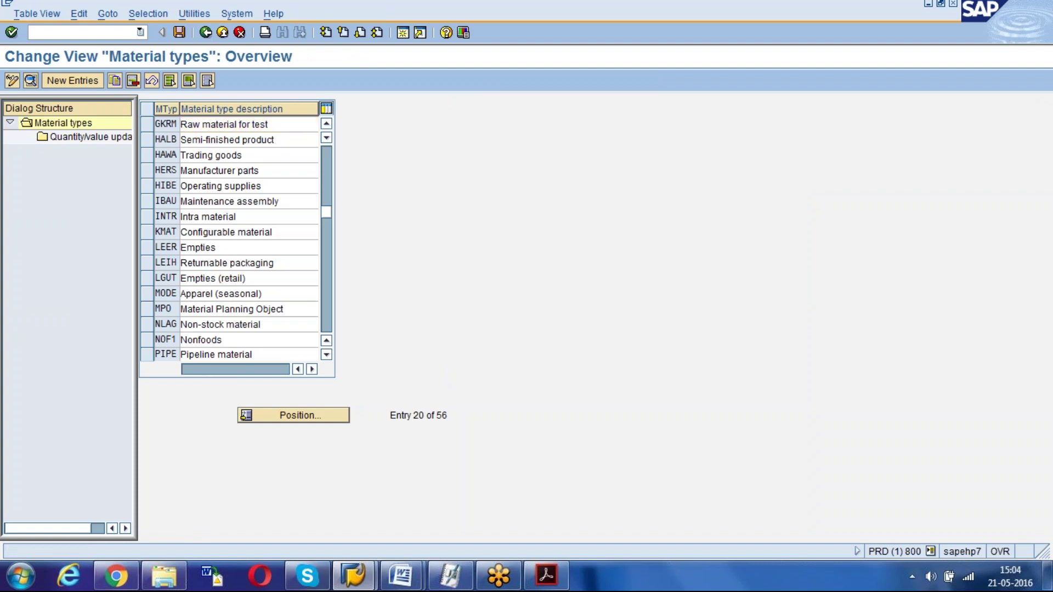
pyautogui.press('F3')
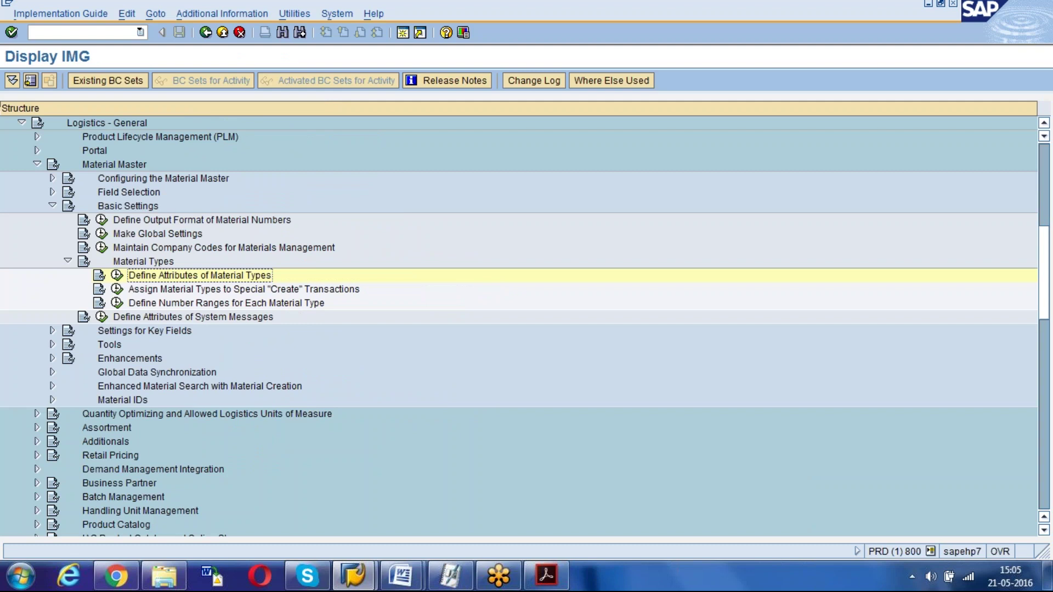
pyautogui.click(143, 305)
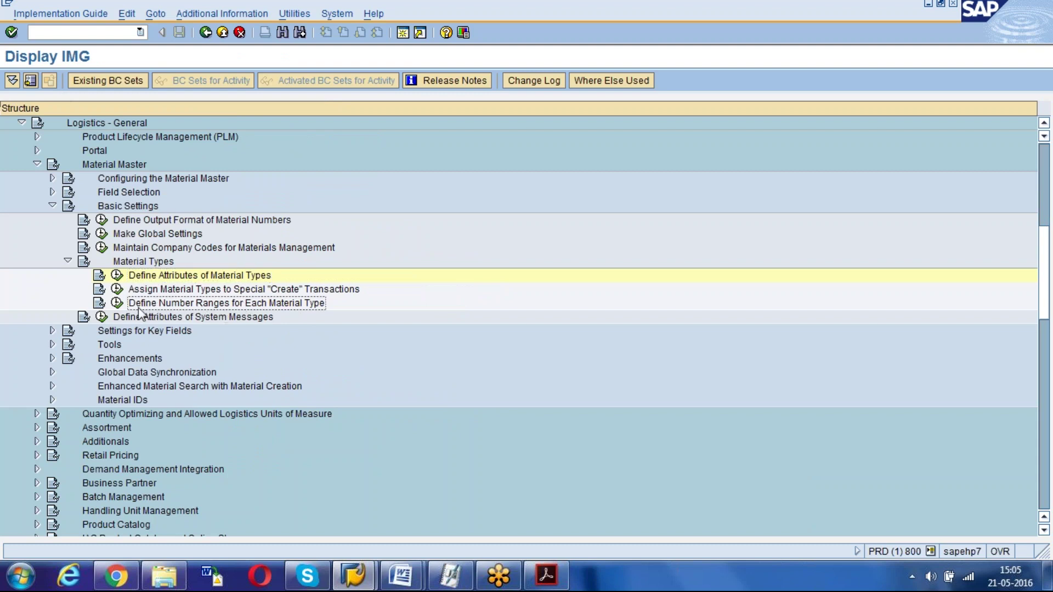
pyautogui.click(118, 305)
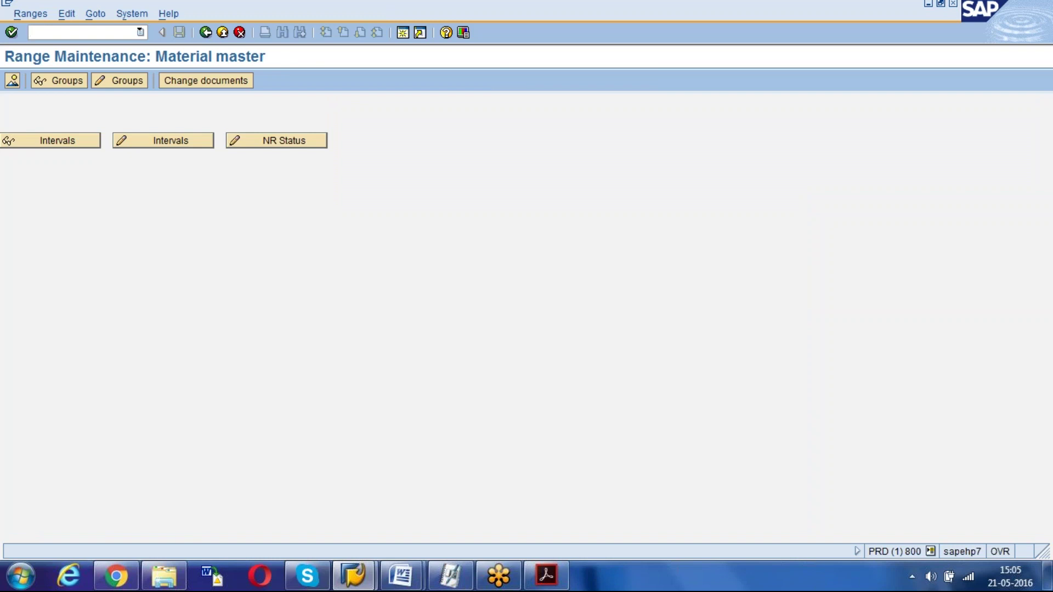
# Switch to Document1 in Word and add the line "Number Ranges – Internal and External" below the configuration list.
pyautogui.click(400, 576)
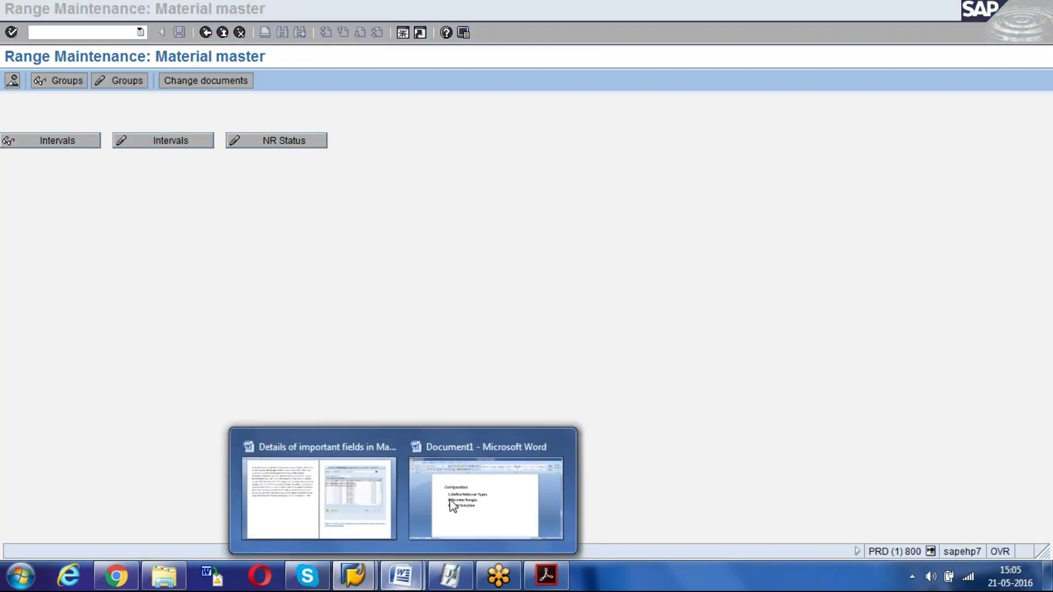
pyautogui.click(499, 463)
pyautogui.press('Return')
pyautogui.press('Return')
pyautogui.press('Return')
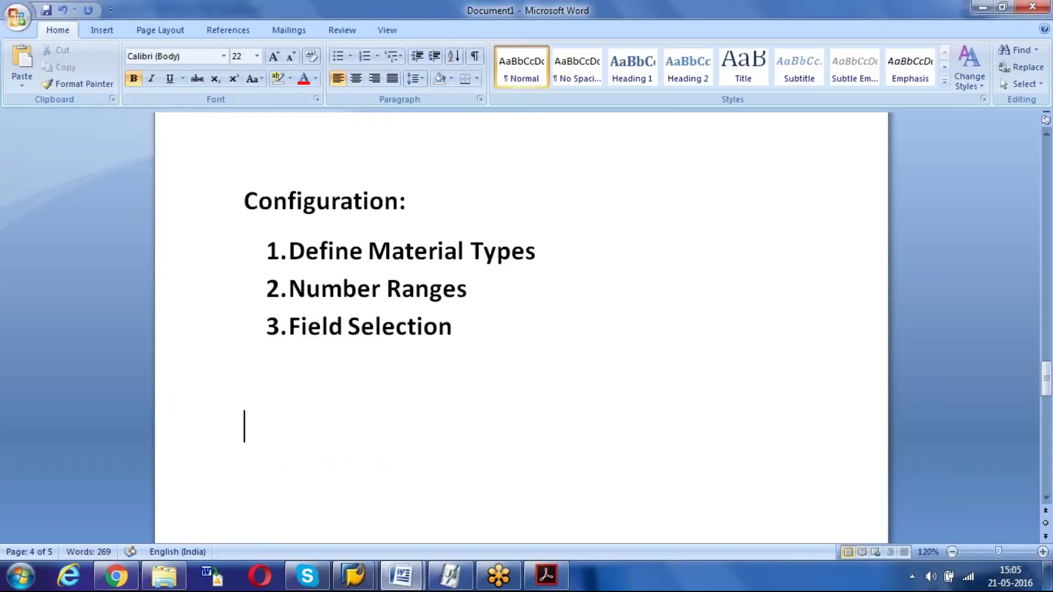
pyautogui.write('N')
pyautogui.press('BackSpace')
pyautogui.write('n')
pyautogui.press('BackSpace')
pyautogui.write('Number Ragnes')
pyautogui.press('BackSpace')
pyautogui.press('BackSpace')
pyautogui.press('BackSpace')
pyautogui.press('BackSpace')
pyautogui.write('nges - Internal ')
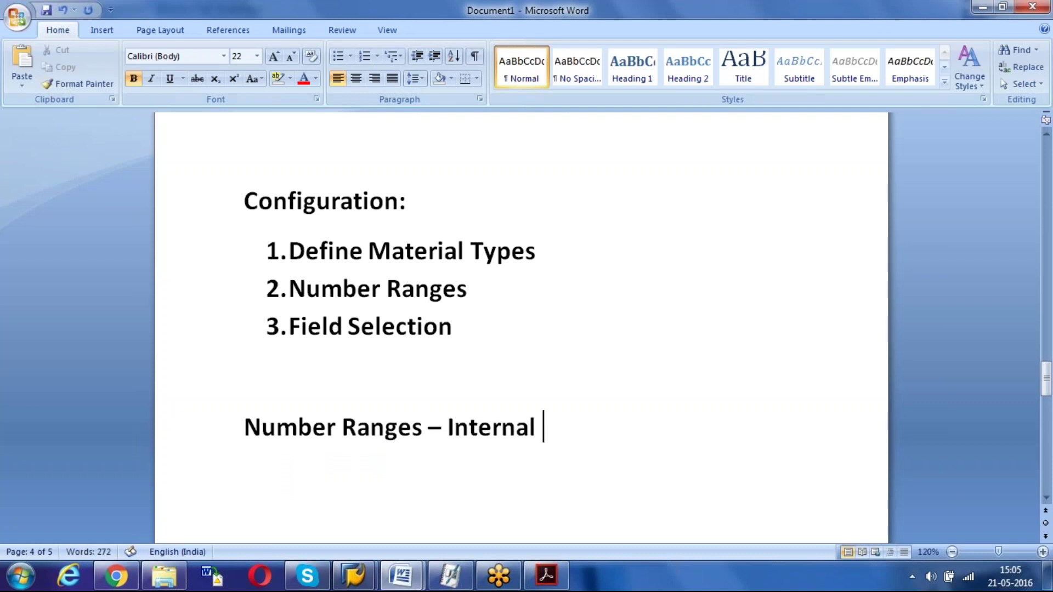
pyautogui.write('and External')
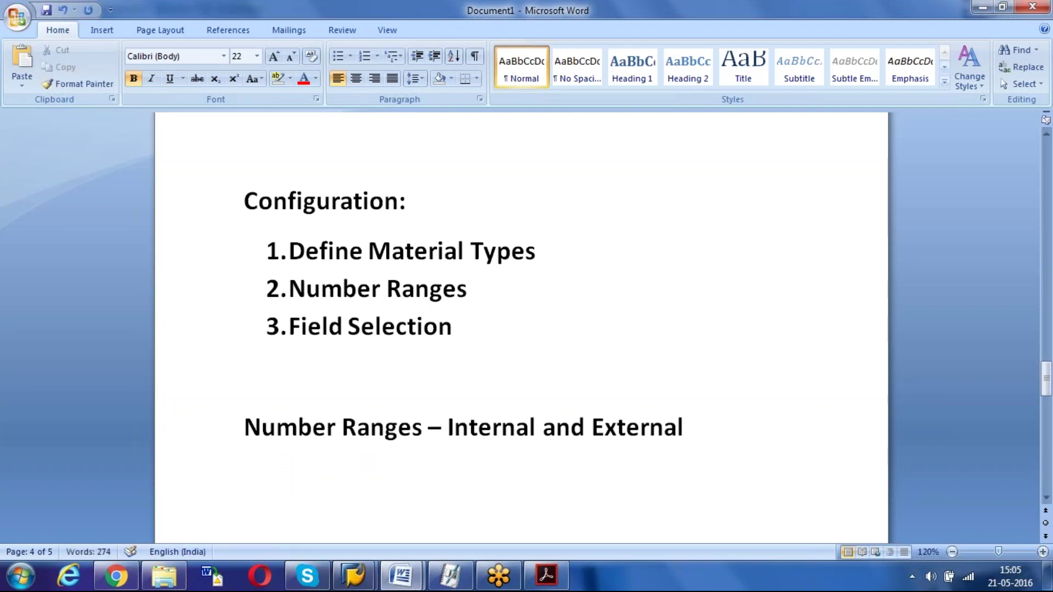
# Start a note on internal number ranges below the heading, beginning "Internal – System will propose the next number".
pyautogui.press('Return')
pyautogui.press('Return')
pyautogui.press('BackSpace')
pyautogui.write('iNTE')
pyautogui.press('BackSpace')
pyautogui.press('BackSpace')
pyautogui.press('BackSpace')
pyautogui.press('BackSpace')
pyautogui.write('Internal - Syste')
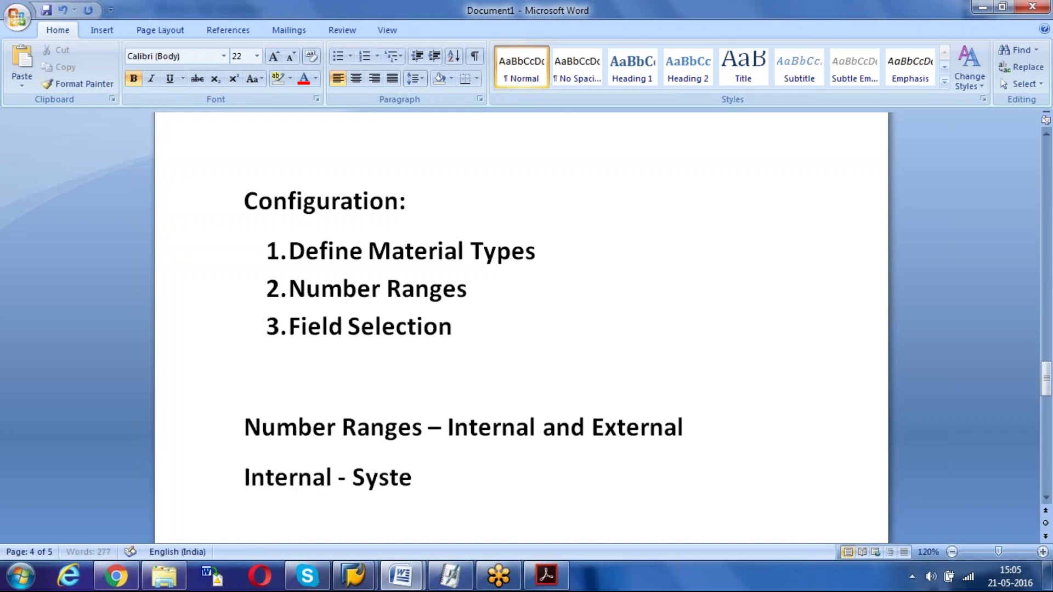
pyautogui.write('m will prop')
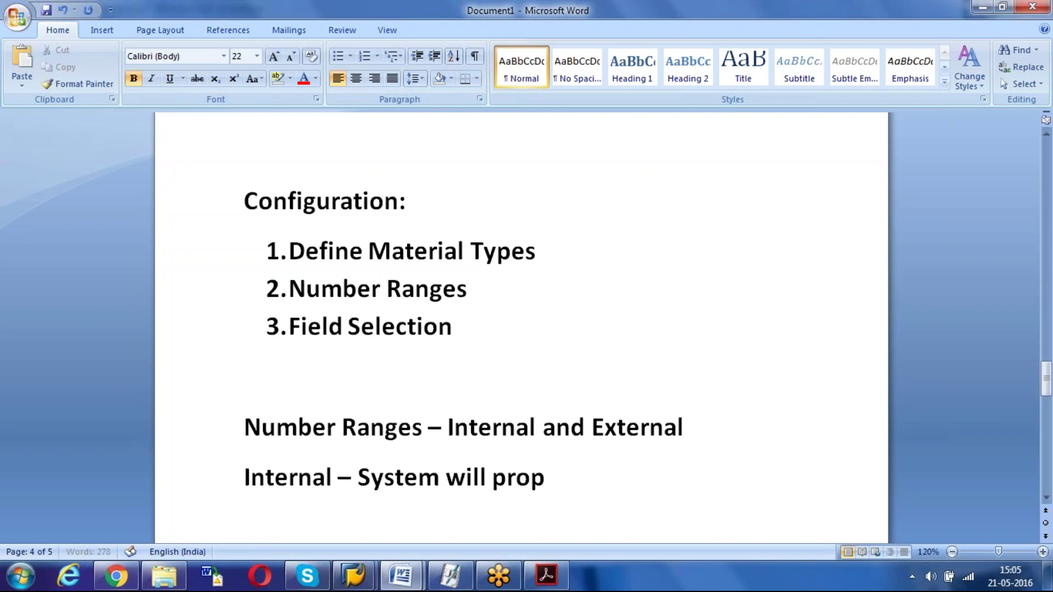
pyautogui.write('ose the')
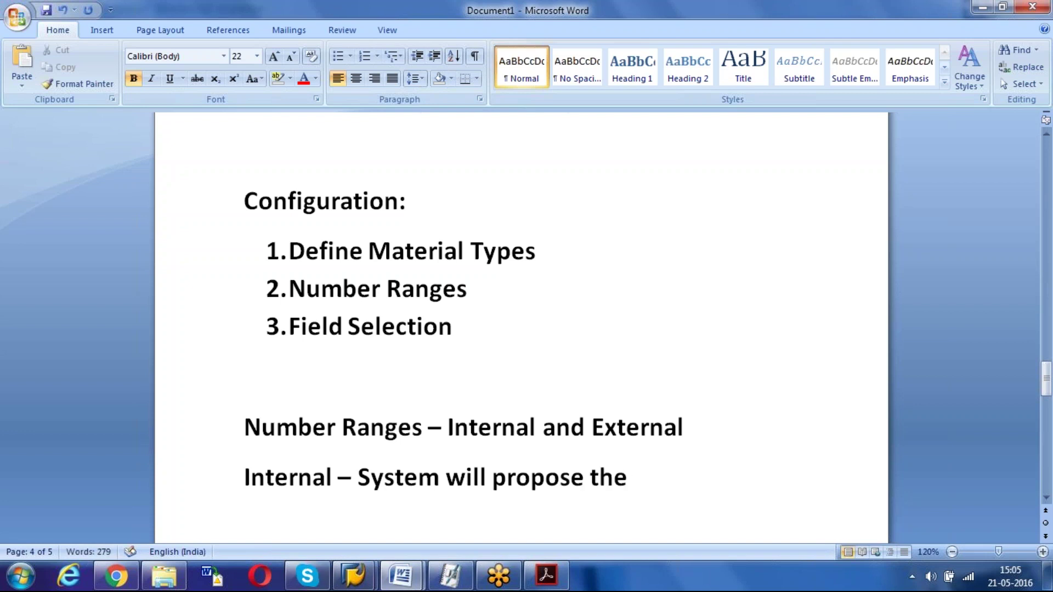
pyautogui.write(' next number ')
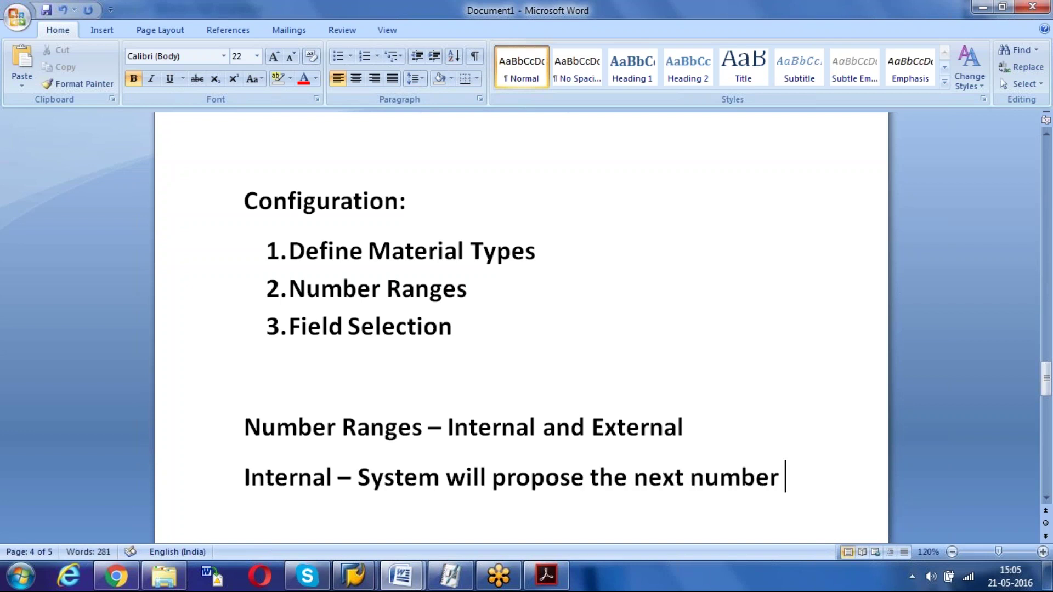
pyautogui.write('automait')
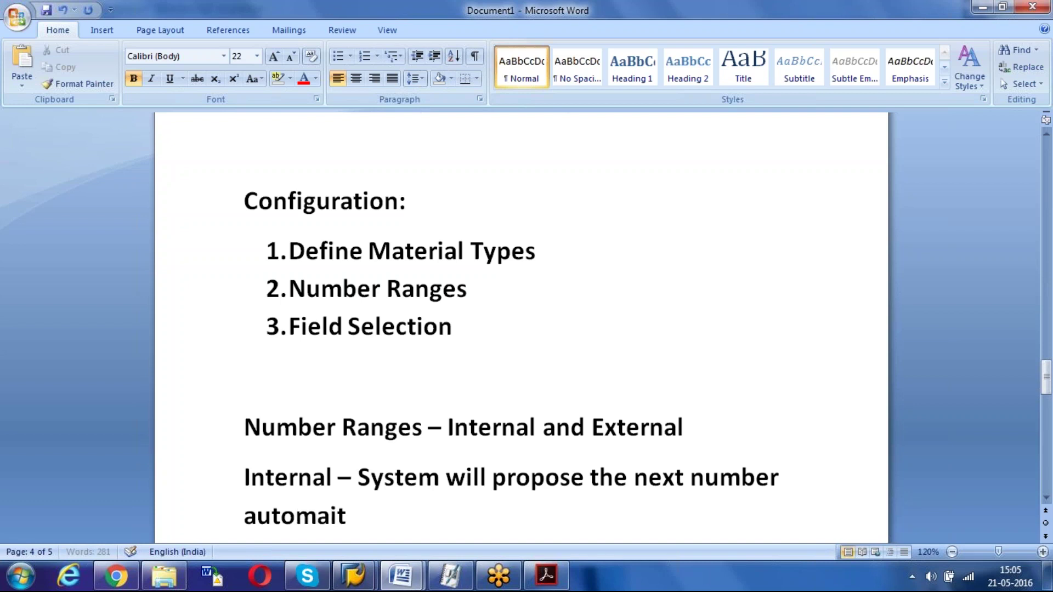
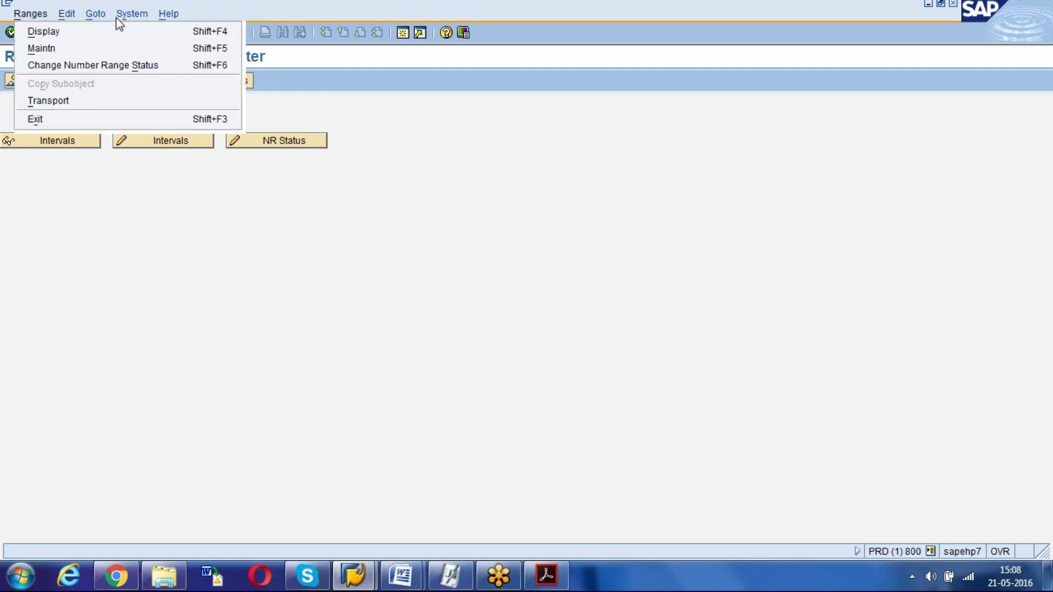
# Review the material master number range groups and their assigned material types in display mode and in maintenance mode.
pyautogui.press('Escape')
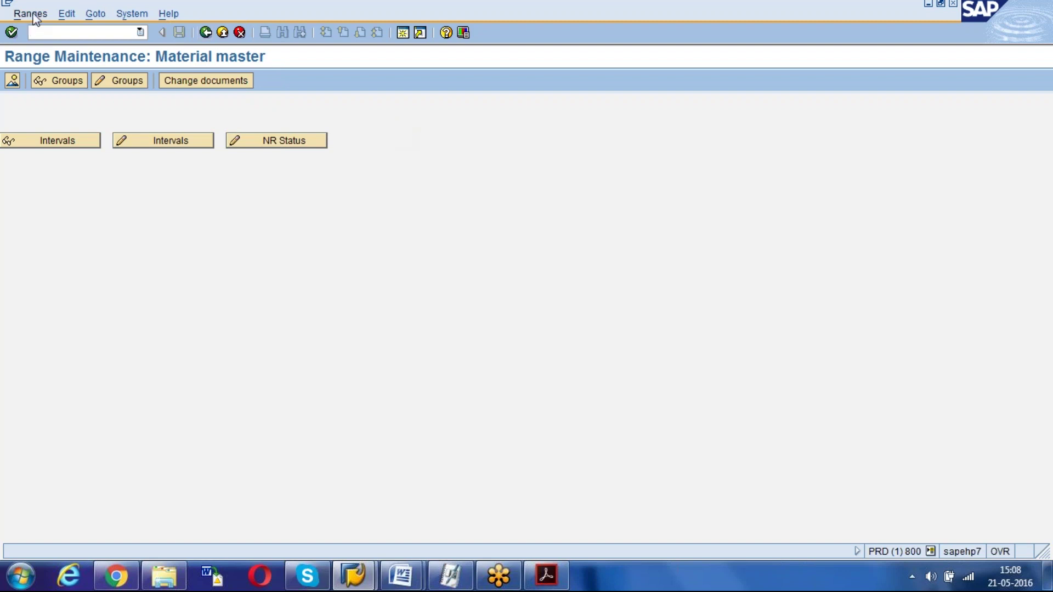
pyautogui.click(52, 80)
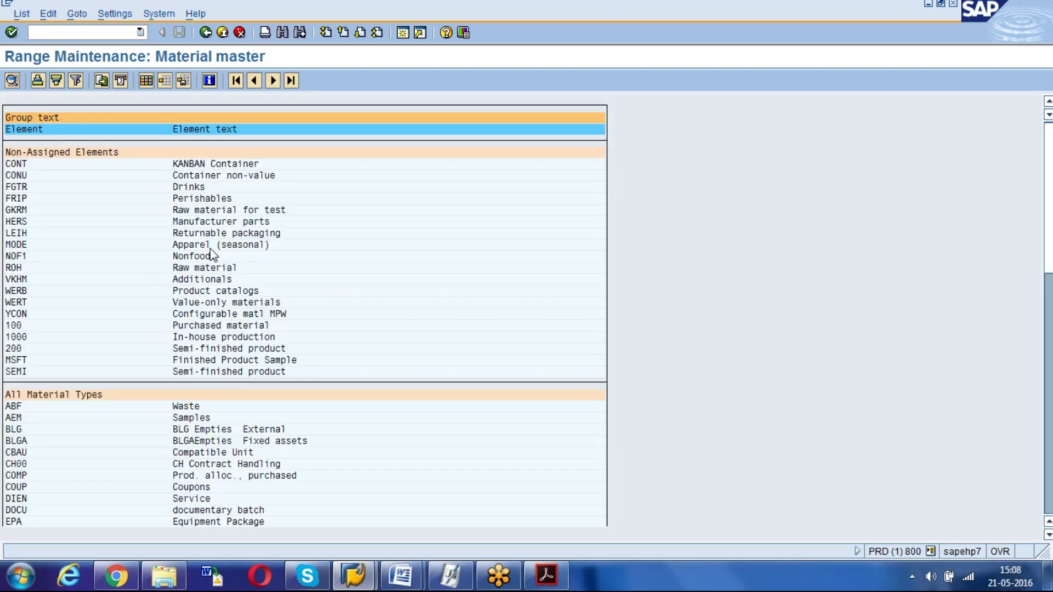
pyautogui.scroll(-10, 211, 253)
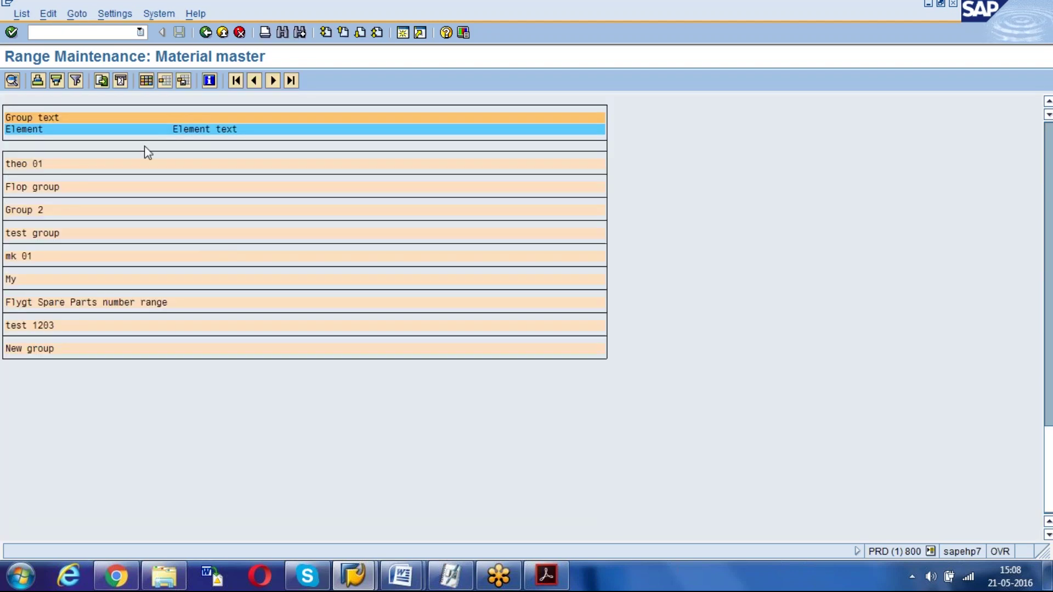
pyautogui.click(206, 33)
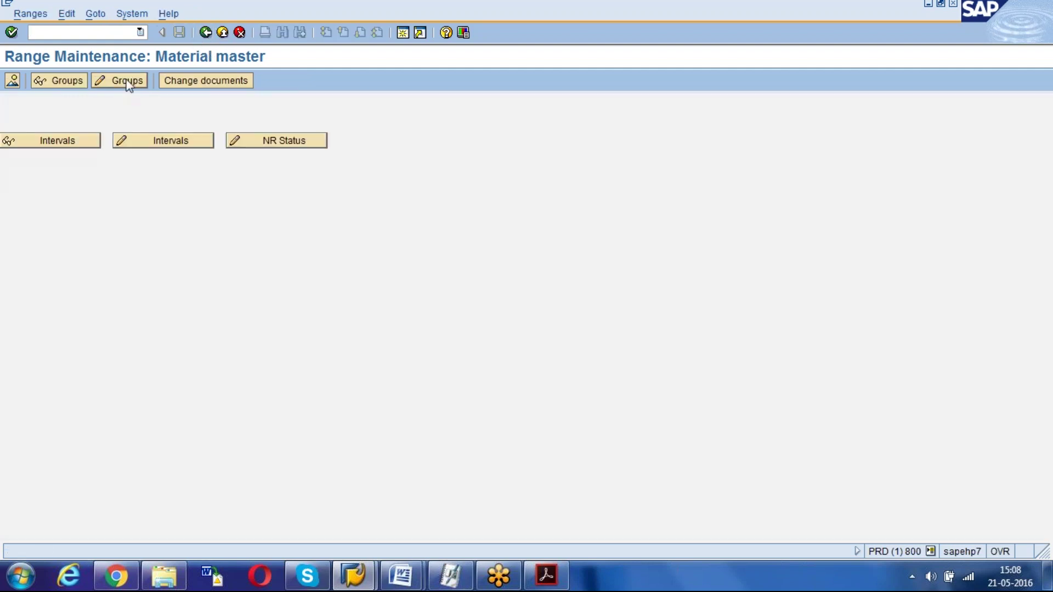
pyautogui.click(119, 81)
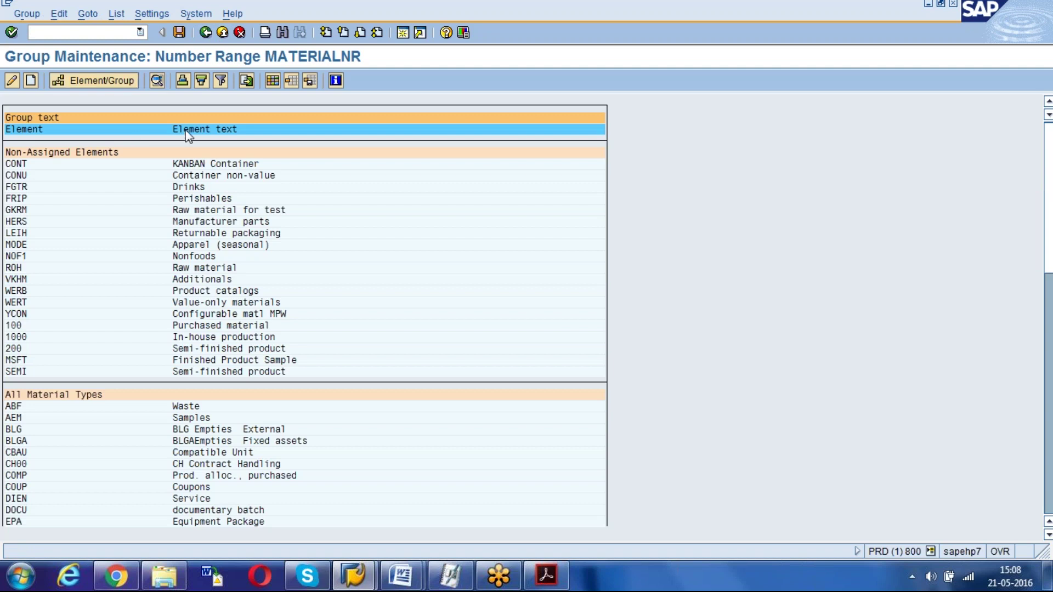
pyautogui.click(206, 33)
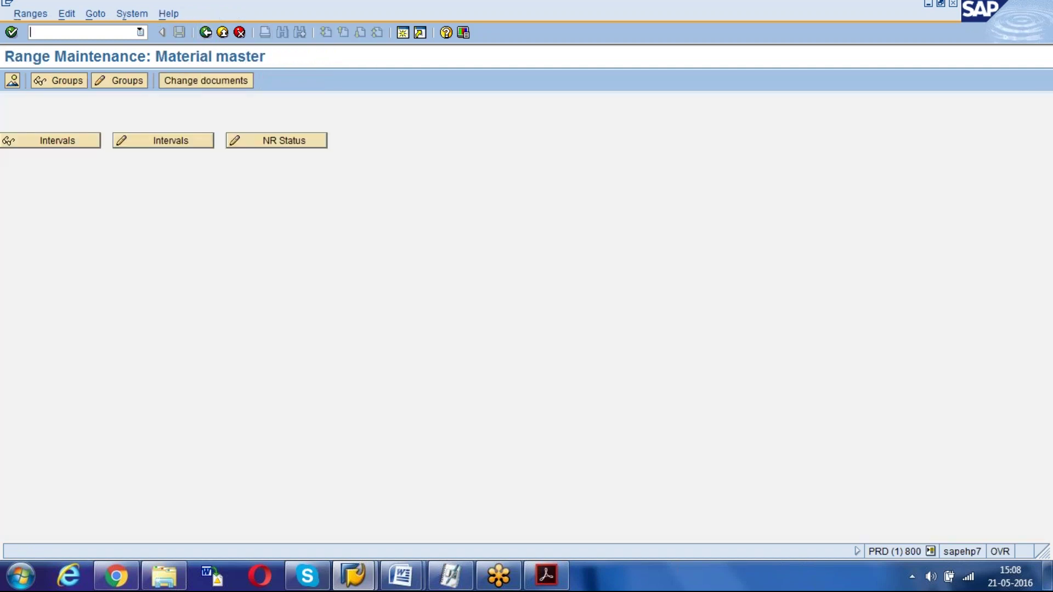
# Open the material master number intervals for maintenance, examine intervals 01 and 02 with their external indicators, and return to the range overview.
pyautogui.click(22, 15)
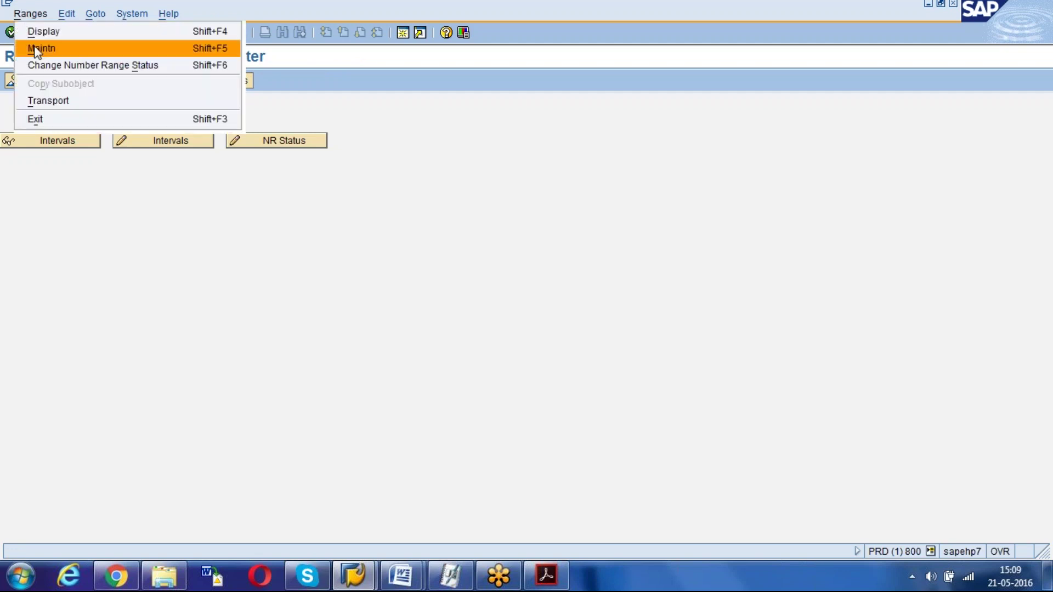
pyautogui.click(36, 50)
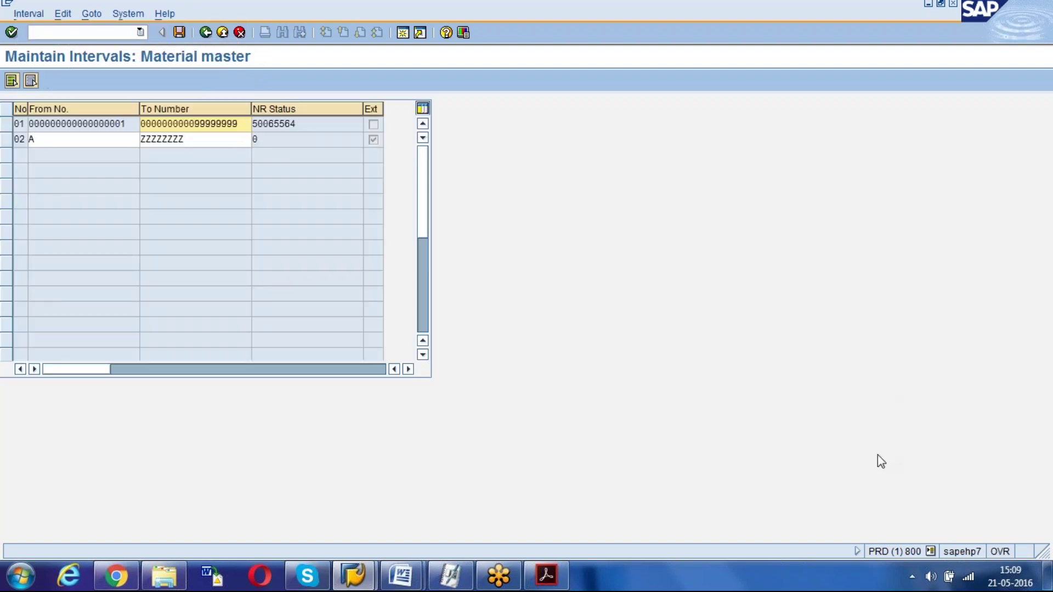
pyautogui.click(214, 144)
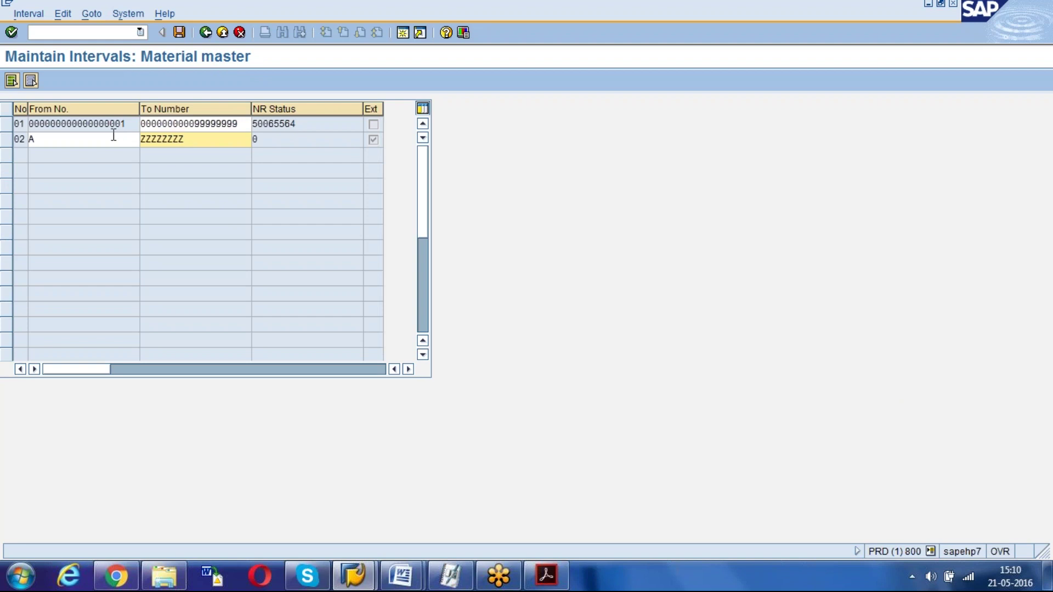
pyautogui.click(373, 140)
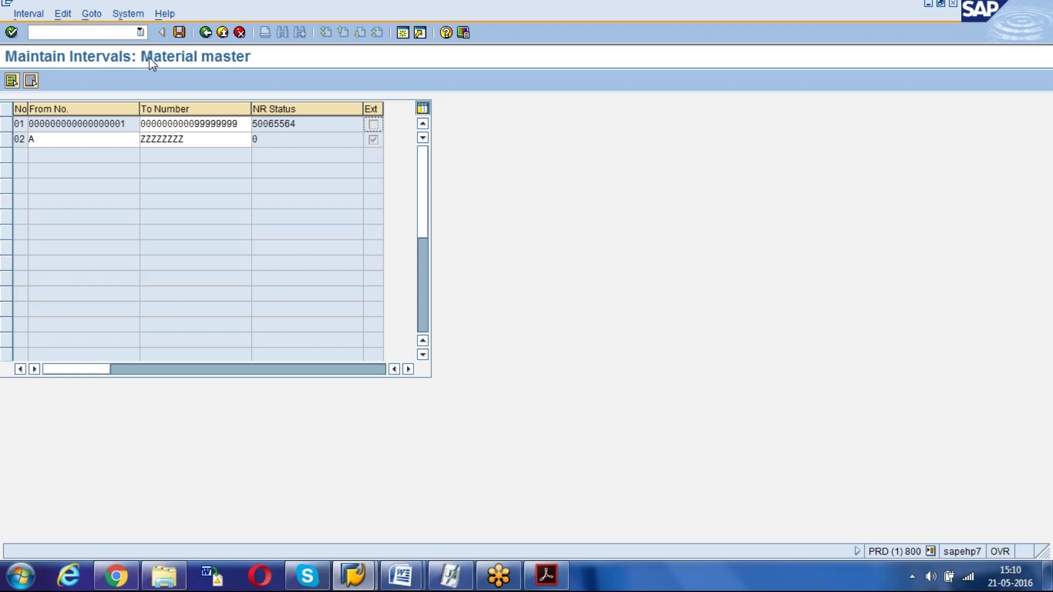
pyautogui.click(28, 15)
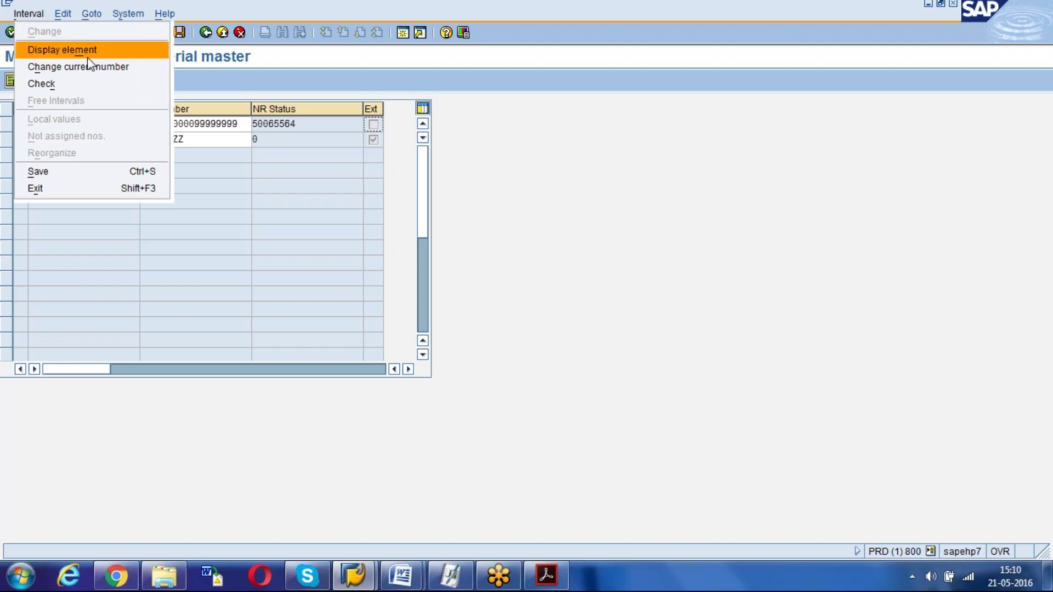
pyautogui.click(62, 49)
pyautogui.click(63, 14)
pyautogui.moveTo(100, 18)
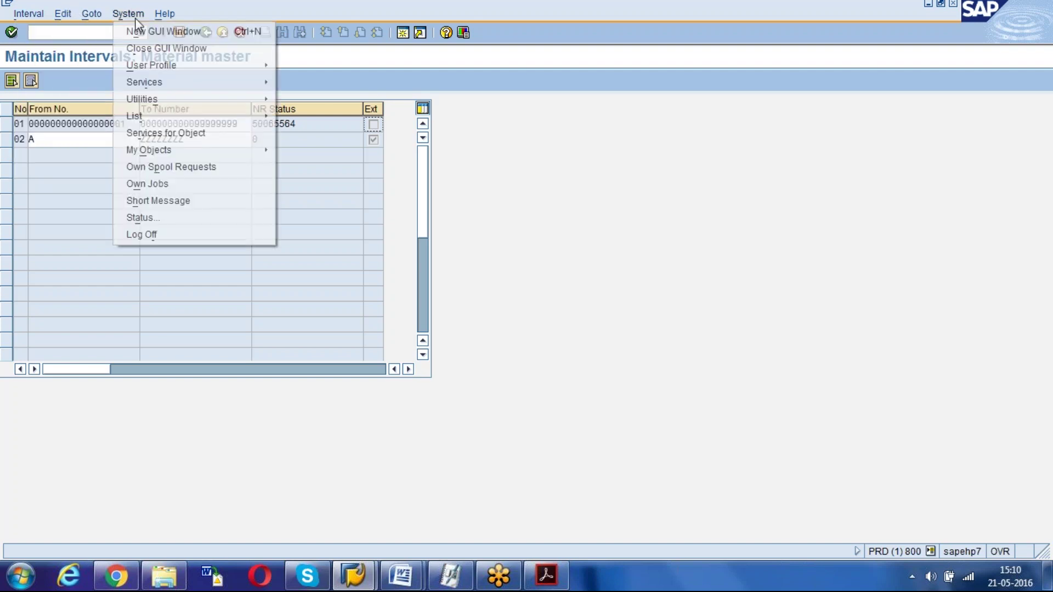
pyautogui.moveTo(165, 20)
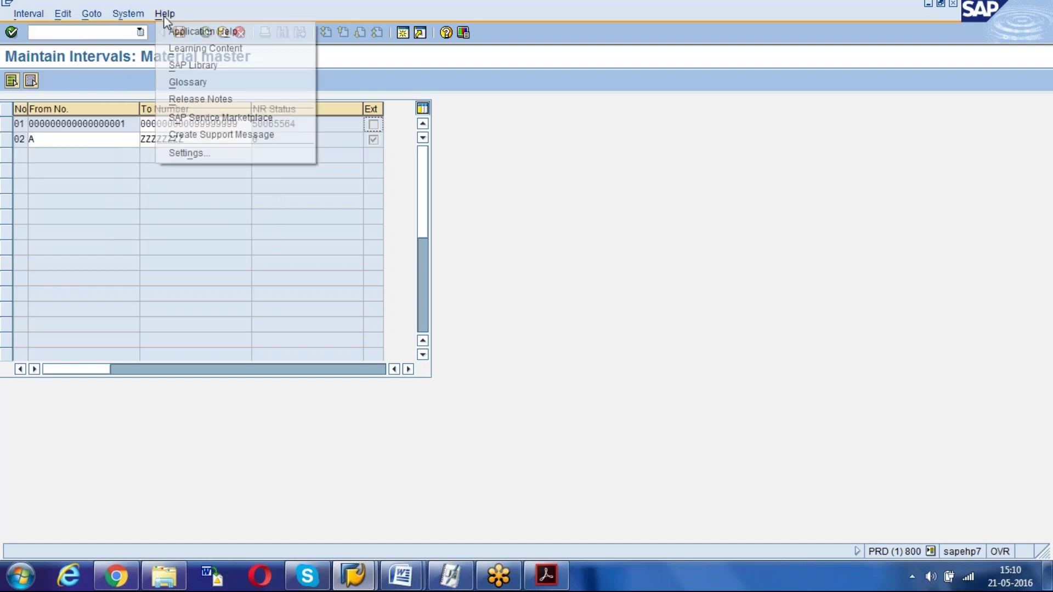
pyautogui.click(62, 196)
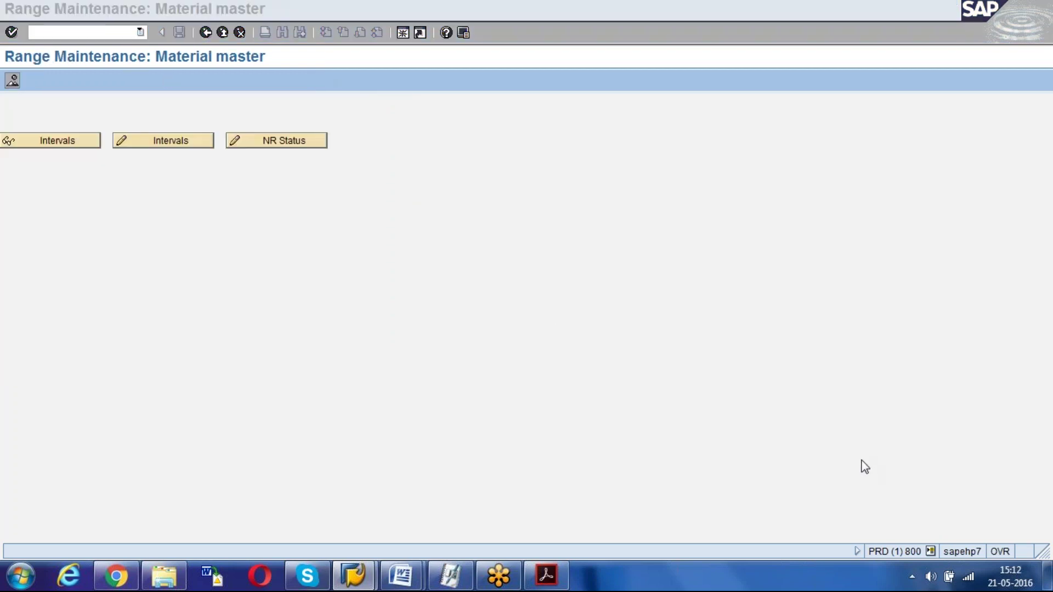
pyautogui.click(307, 248)
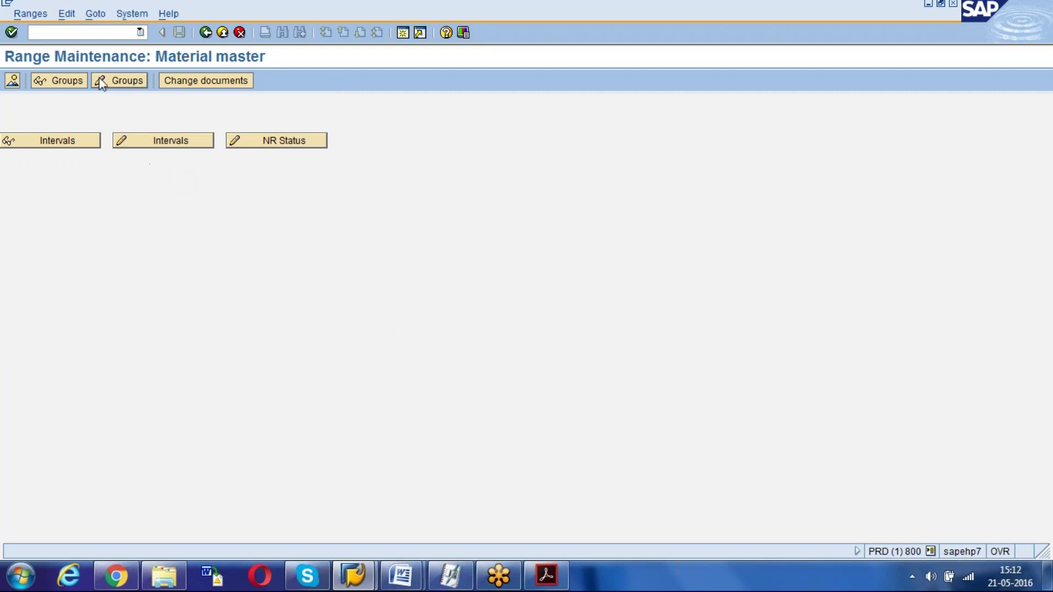
# Create a number range group named "Test GKRM group" in group maintenance.
pyautogui.click(114, 83)
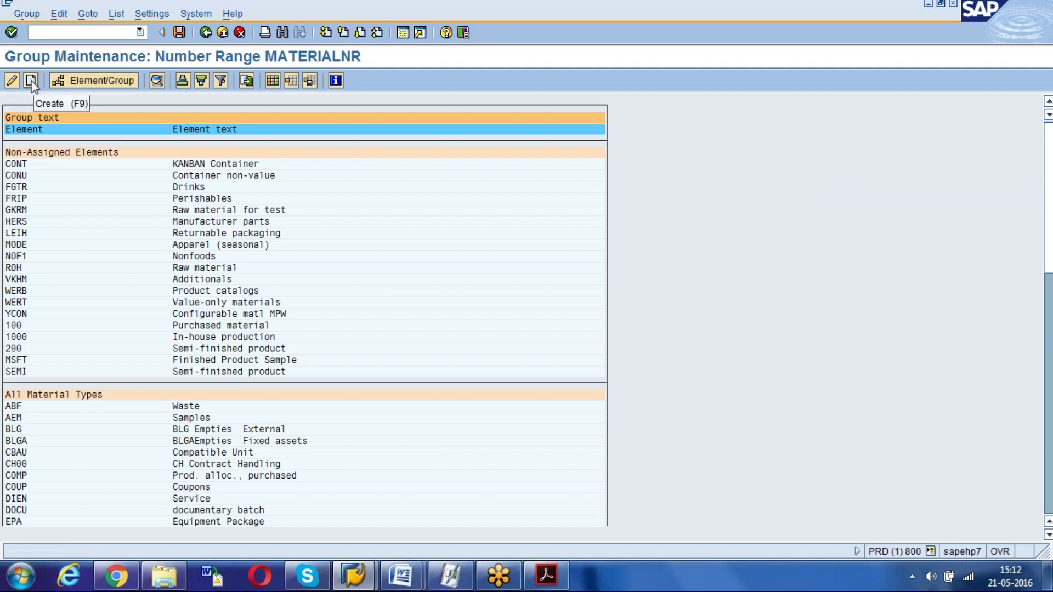
pyautogui.click(30, 82)
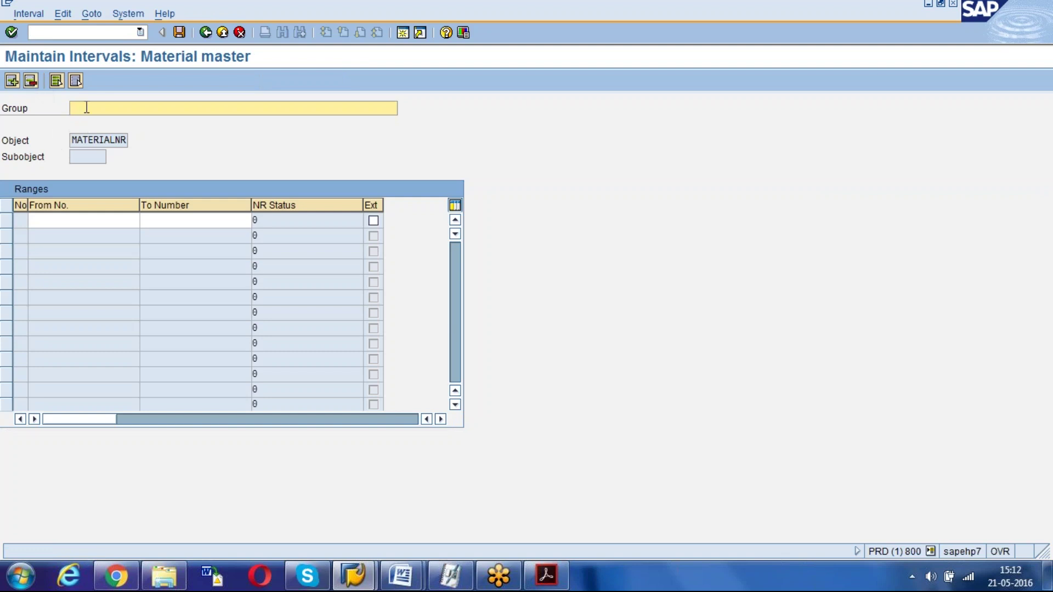
pyautogui.write('Test GKRM group')
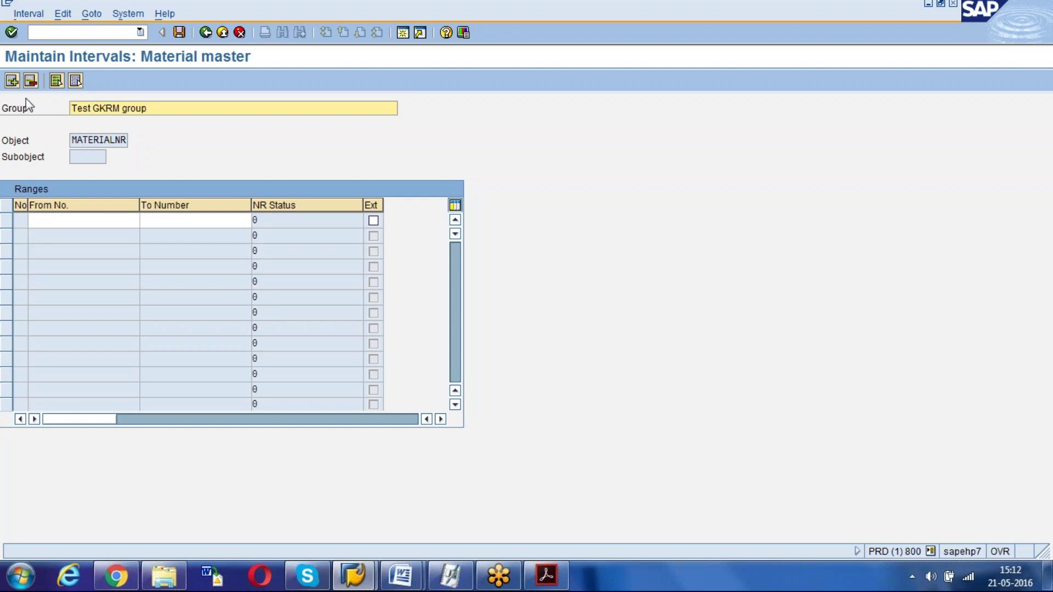
# Insert an interval in the Test GKRM group and set its From number to 10000000.
pyautogui.click(13, 82)
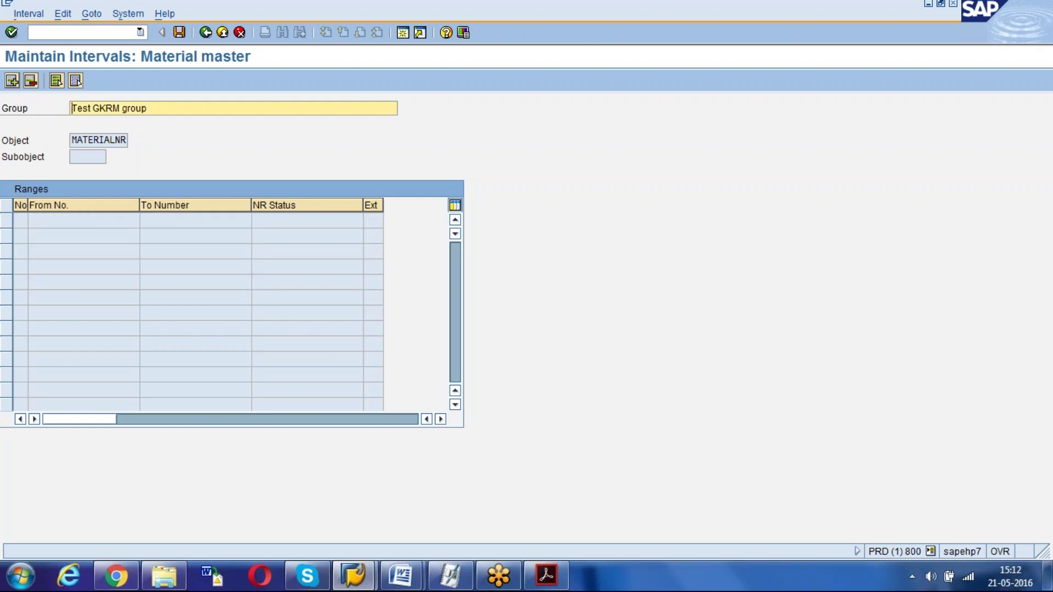
pyautogui.click(67, 222)
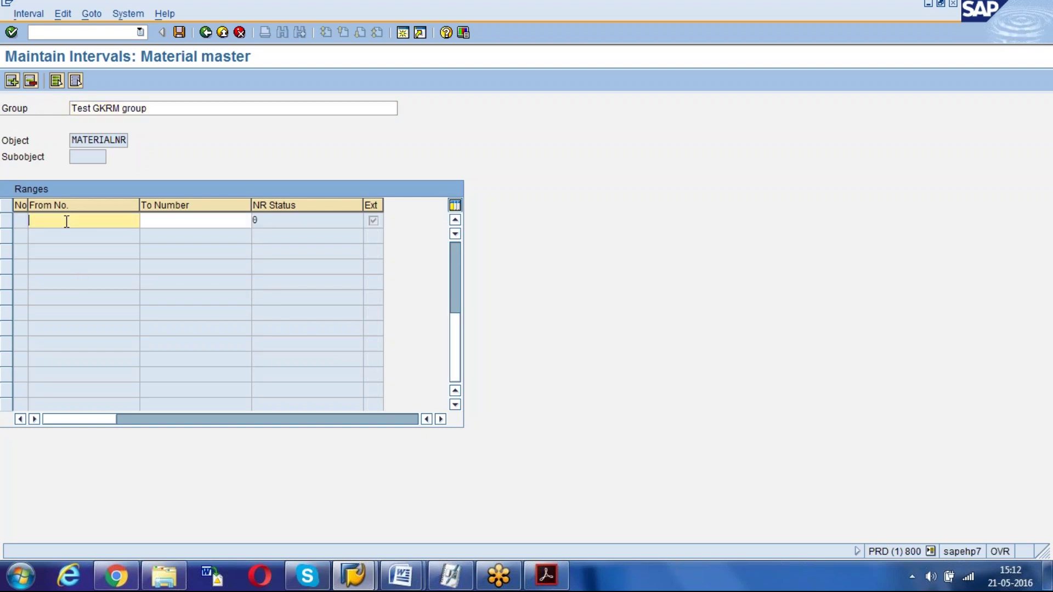
pyautogui.write('1')
pyautogui.press('BackSpace')
pyautogui.write('999999999')
pyautogui.press('BackSpace')
pyautogui.press('BackSpace')
pyautogui.press('BackSpace')
pyautogui.press('BackSpace')
pyautogui.press('BackSpace')
pyautogui.press('BackSpace')
pyautogui.press('BackSpace')
pyautogui.press('BackSpace')
pyautogui.press('BackSpace')
pyautogui.write('10000000')
pyautogui.press('Tab')
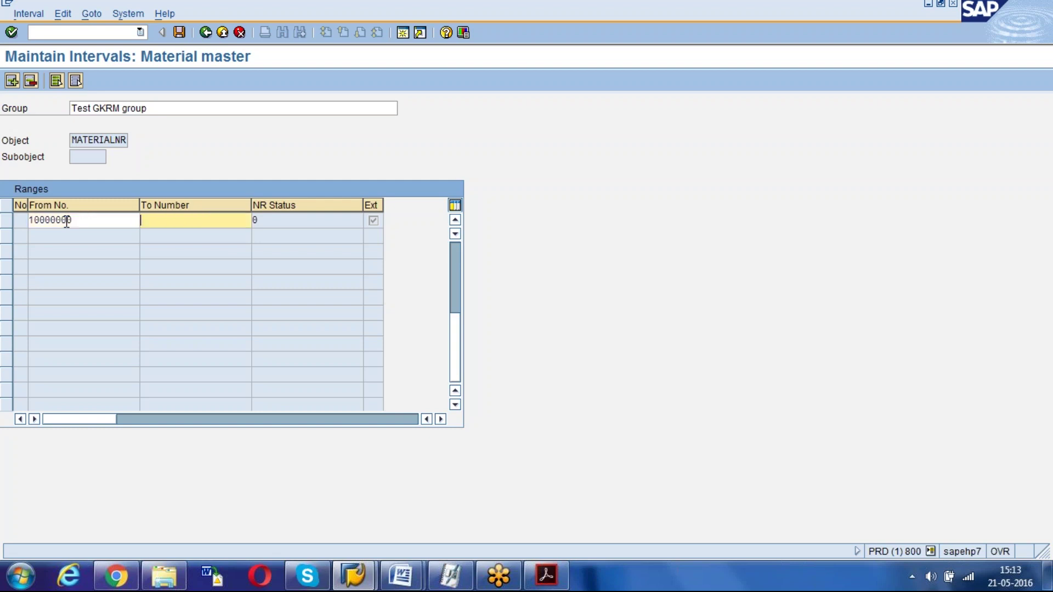
# Set the interval's To number to 10000999 and try to save the group.
pyautogui.write('10000099999')
pyautogui.press('BackSpace')
pyautogui.press('BackSpace')
pyautogui.moveTo(84, 221); pyautogui.dragTo(30, 230)
pyautogui.press('Home')
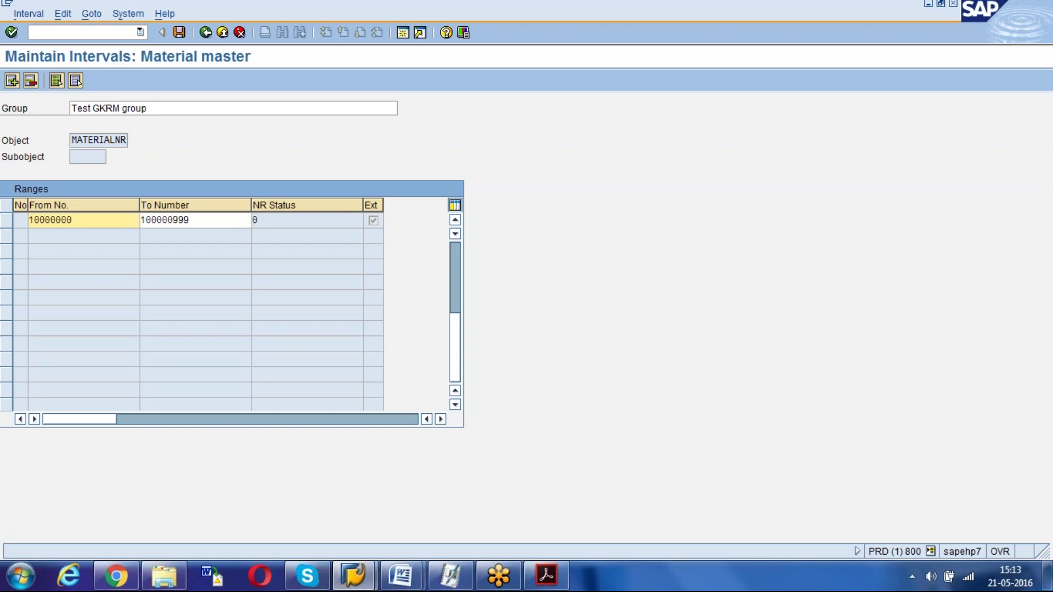
pyautogui.click(143, 221)
pyautogui.write('00')
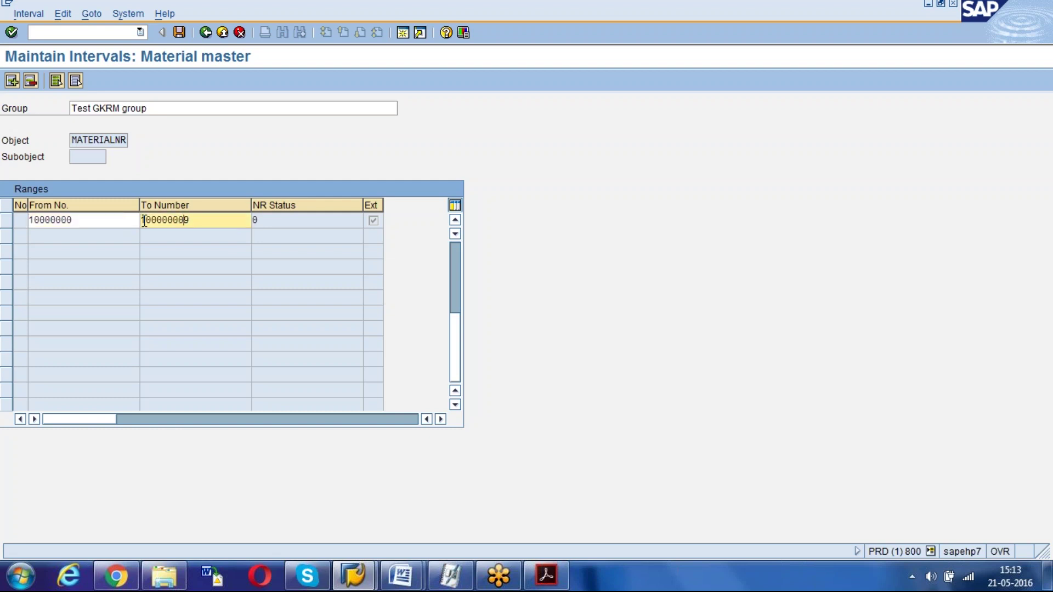
pyautogui.press('Delete')
pyautogui.press('Left')
pyautogui.write('999')
pyautogui.press('Return')
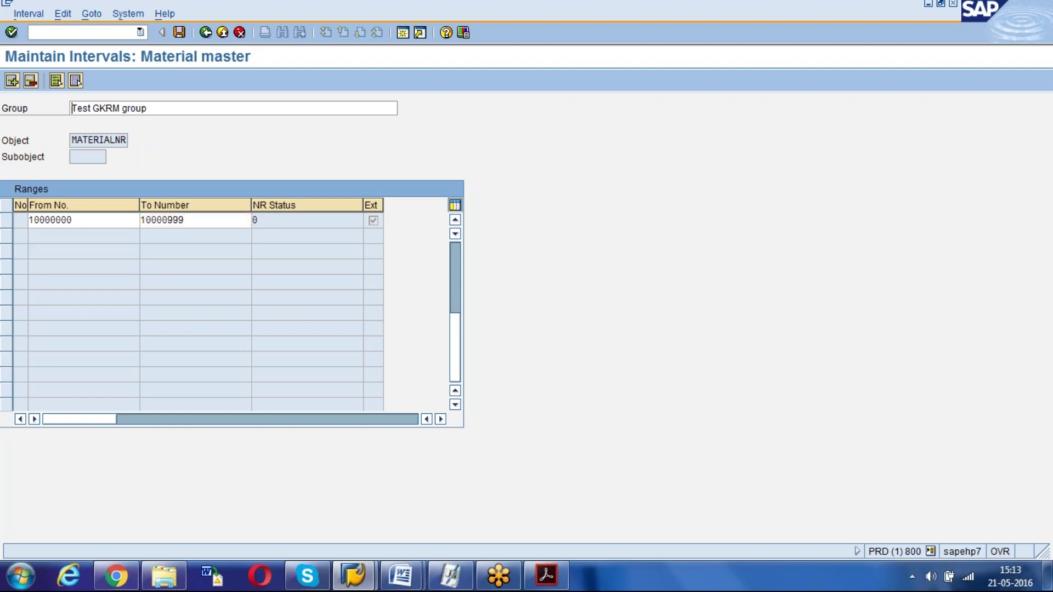
pyautogui.click(176, 35)
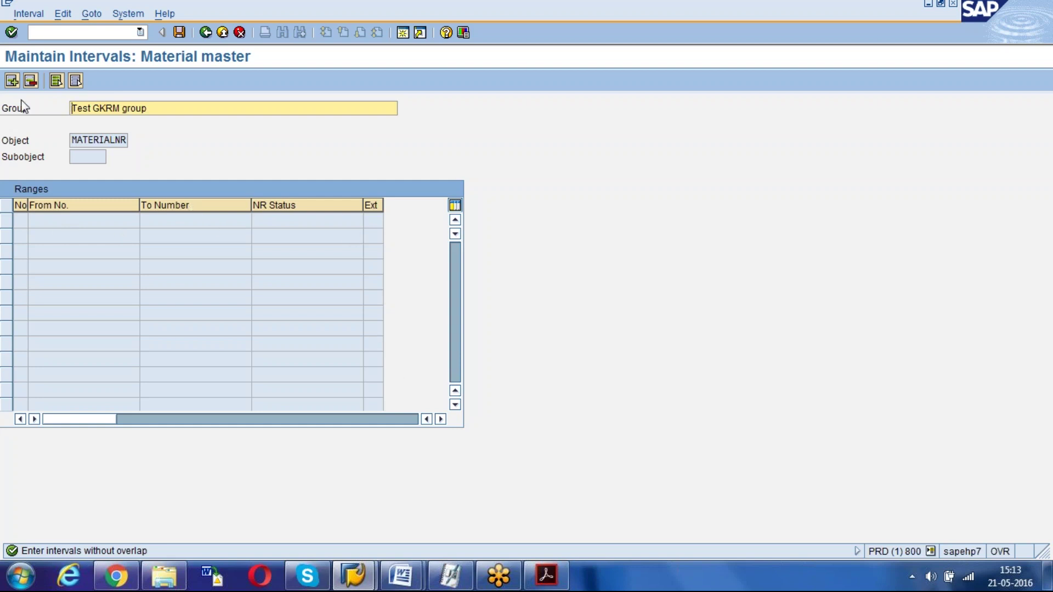
# Reinsert the Test GKRM group interval and try higher From and To numbers for it.
pyautogui.click(12, 82)
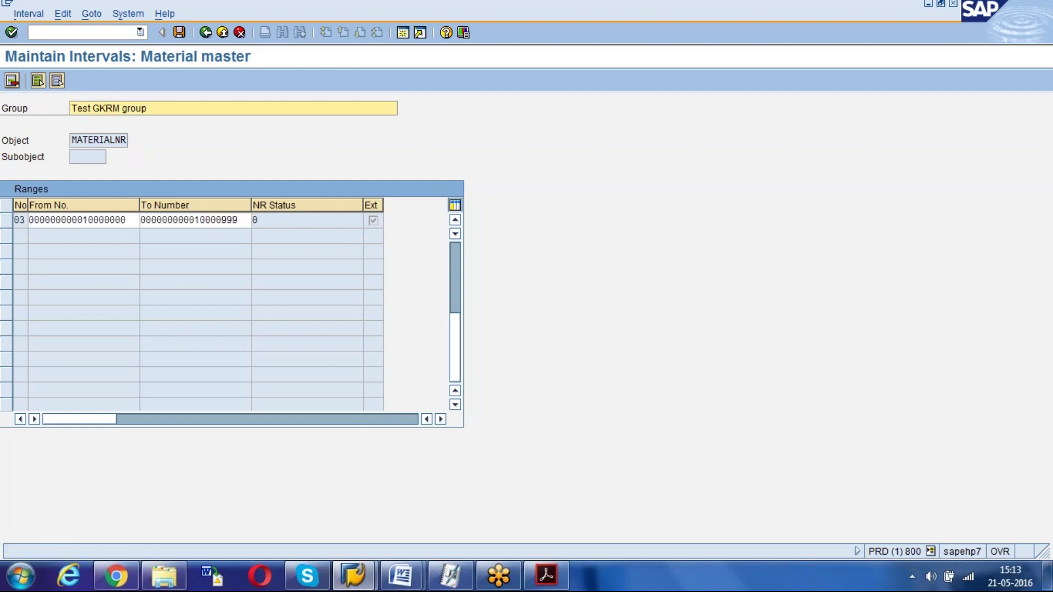
pyautogui.click(70, 220)
pyautogui.write('1000')
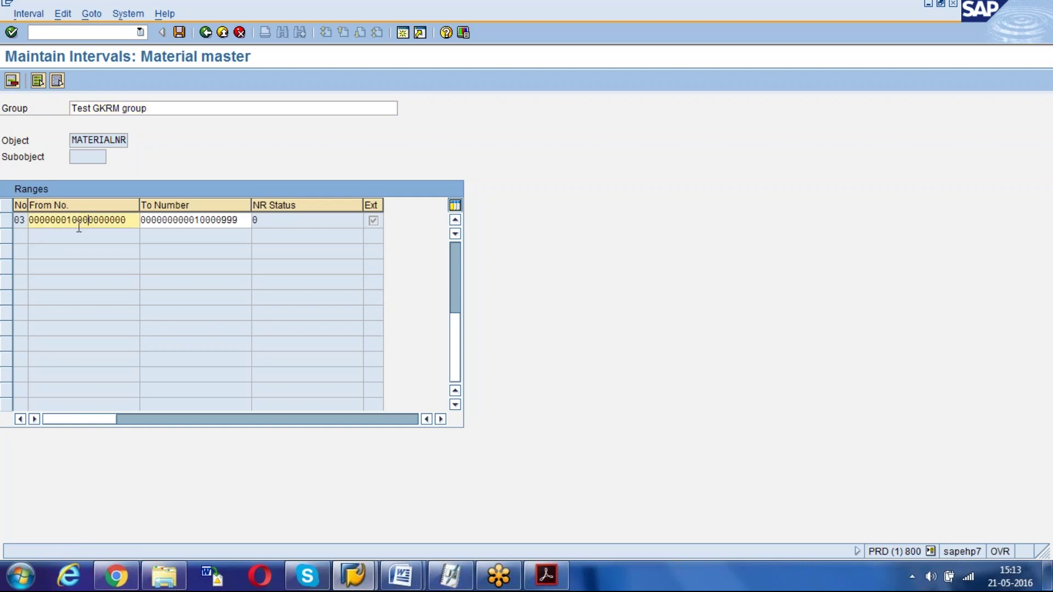
pyautogui.click(181, 220)
pyautogui.write('1009')
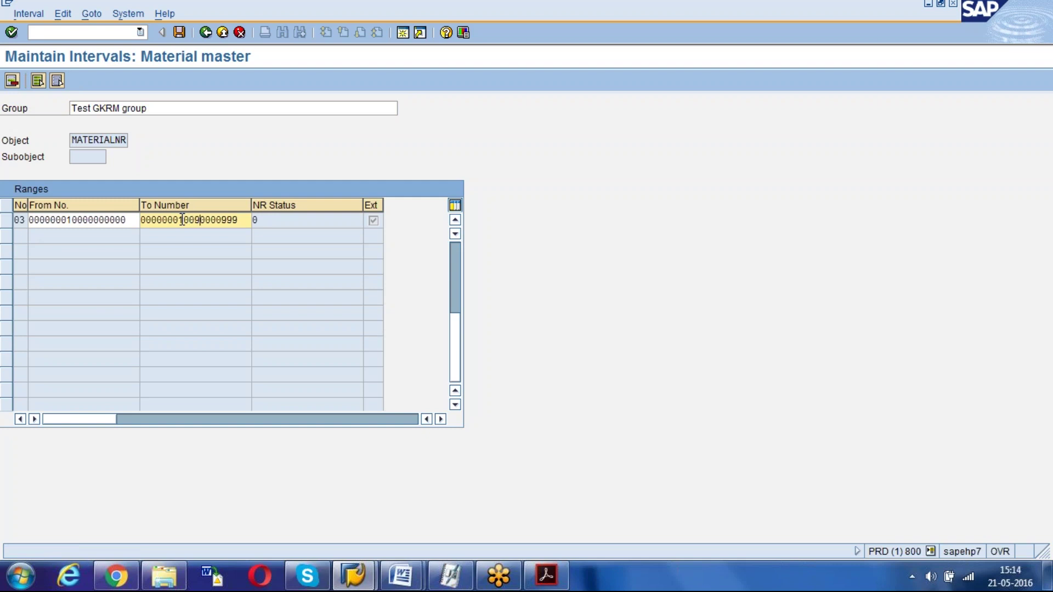
pyautogui.write('0')
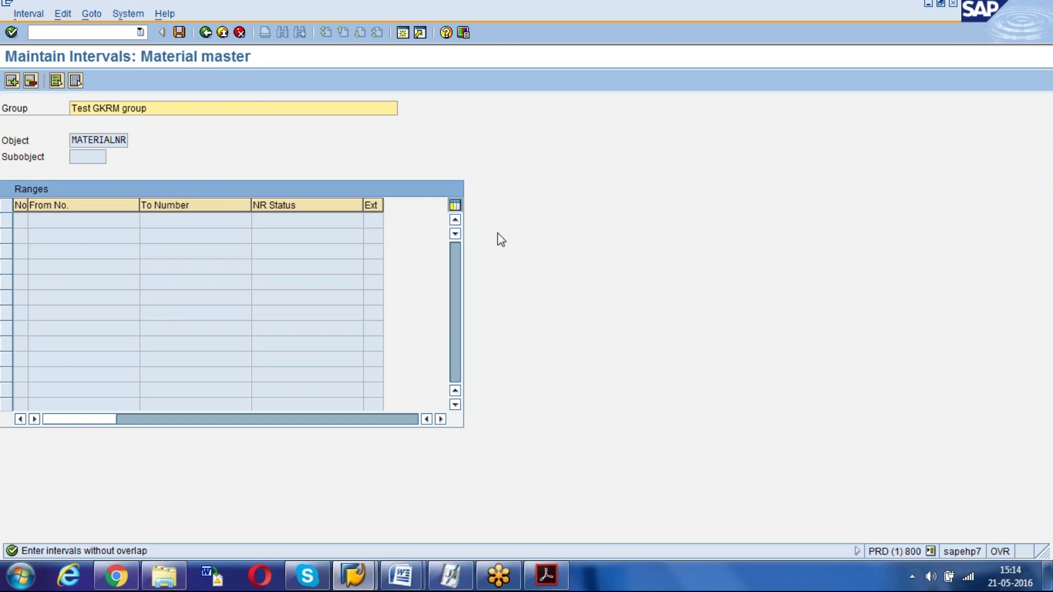
pyautogui.click(11, 82)
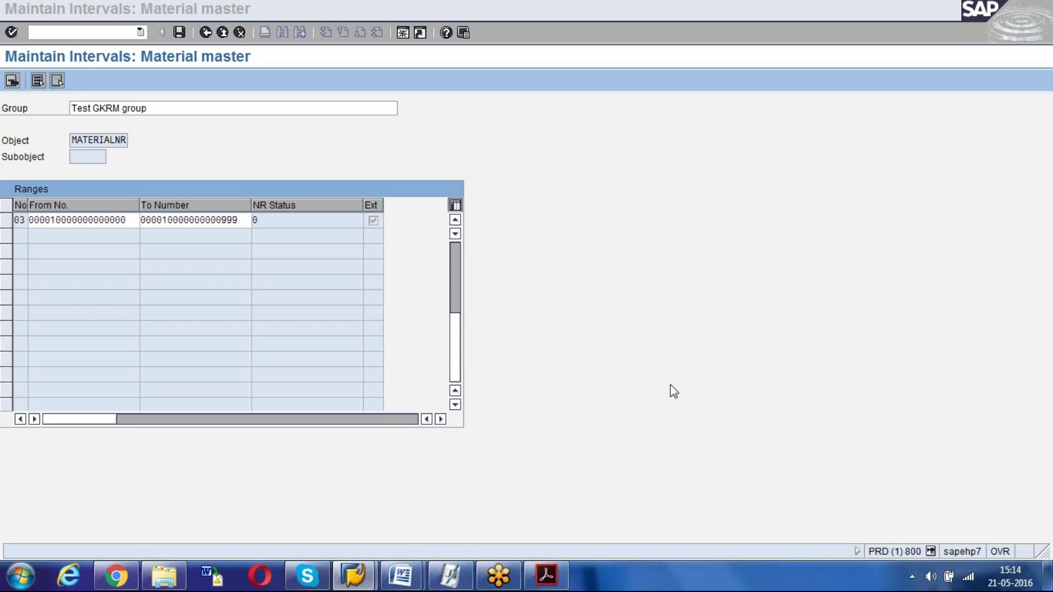
pyautogui.click(401, 295)
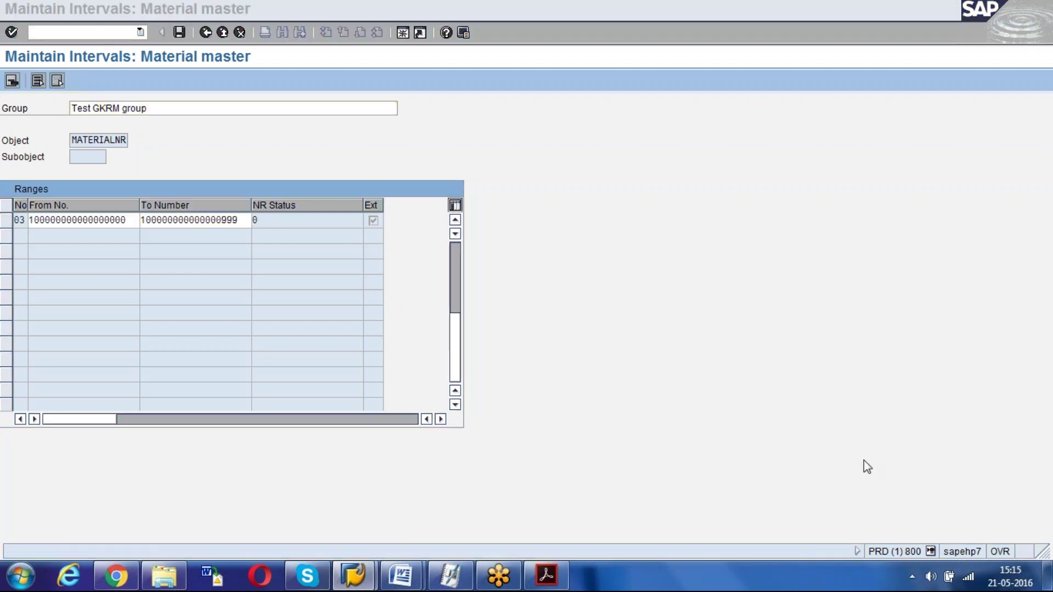
pyautogui.click(236, 255)
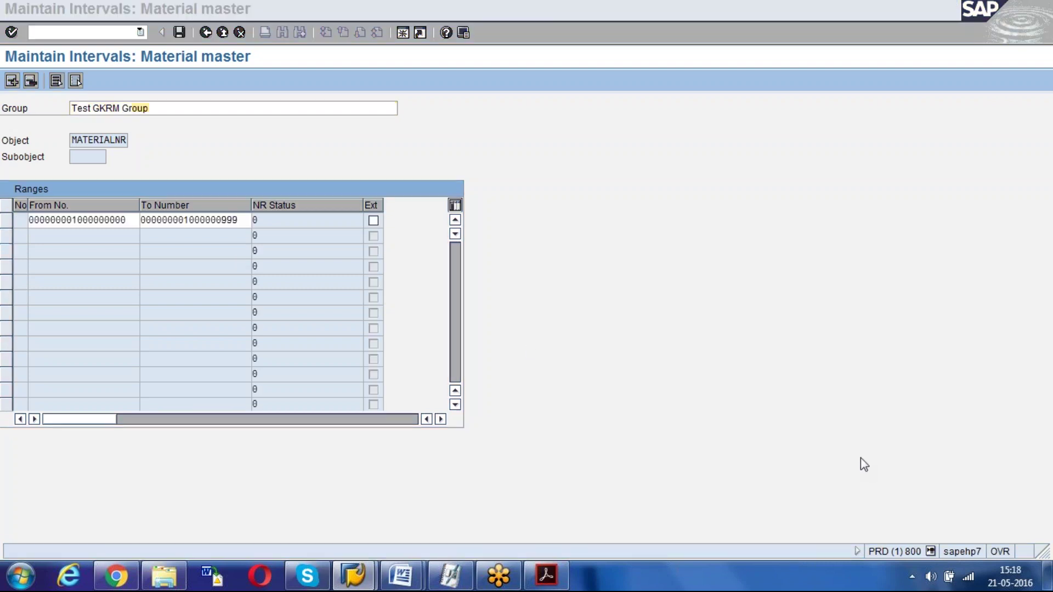
pyautogui.click(293, 253)
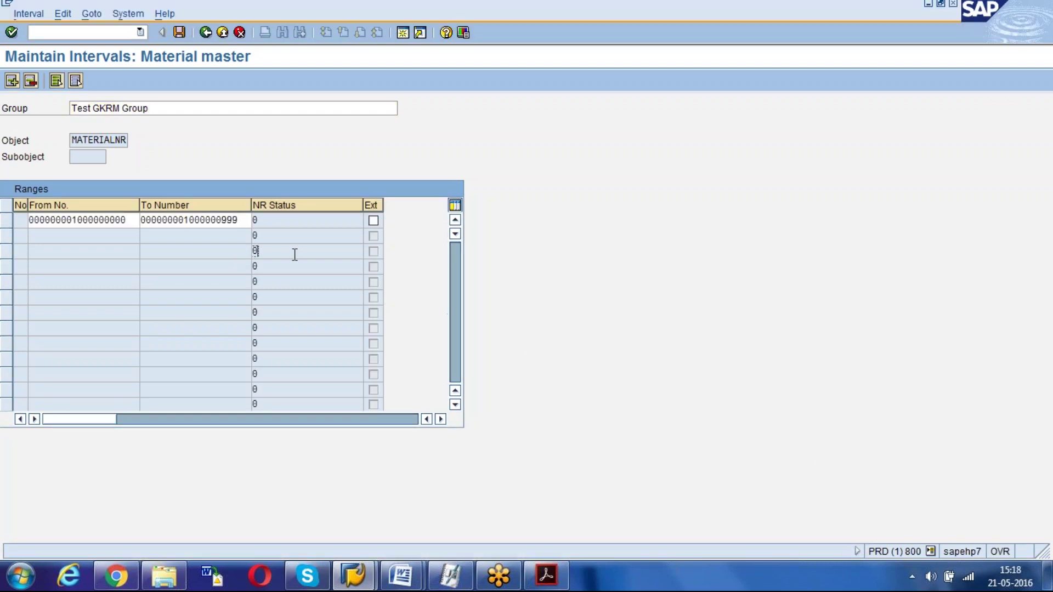
pyautogui.press('Return')
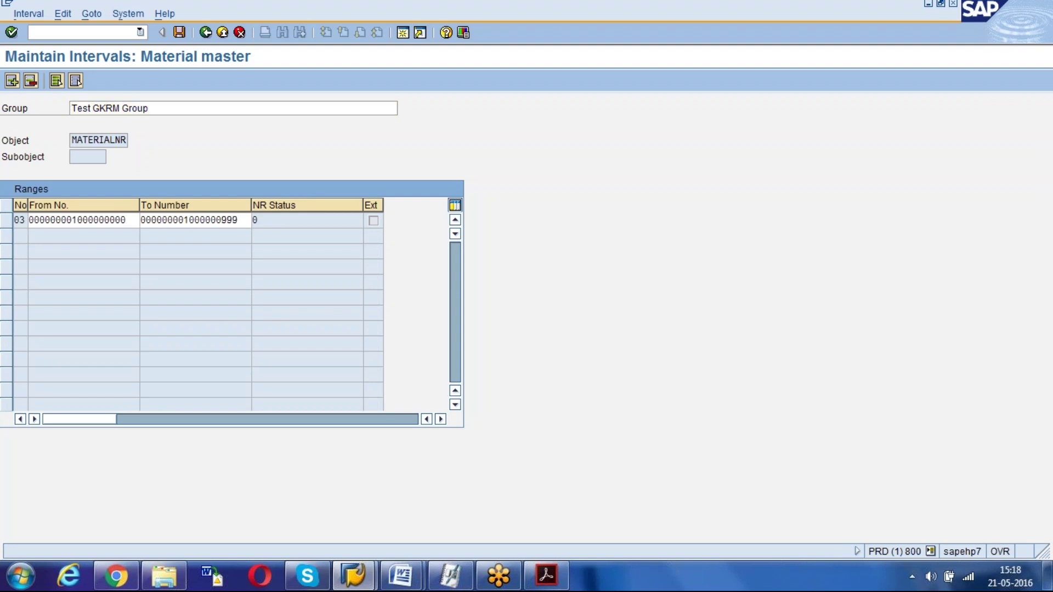
pyautogui.click(179, 32)
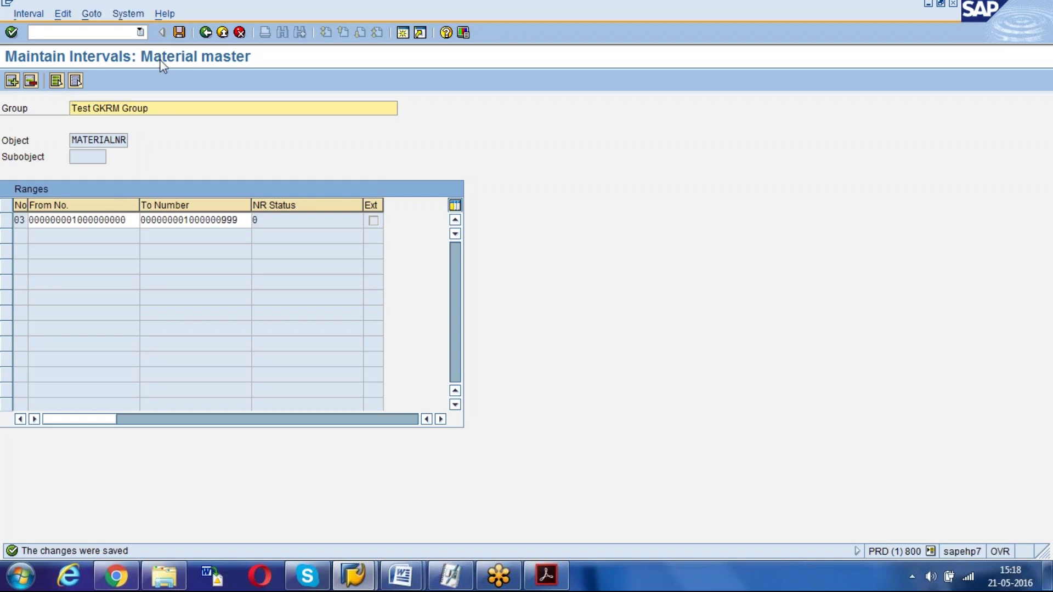
pyautogui.click(206, 35)
pyautogui.click(206, 32)
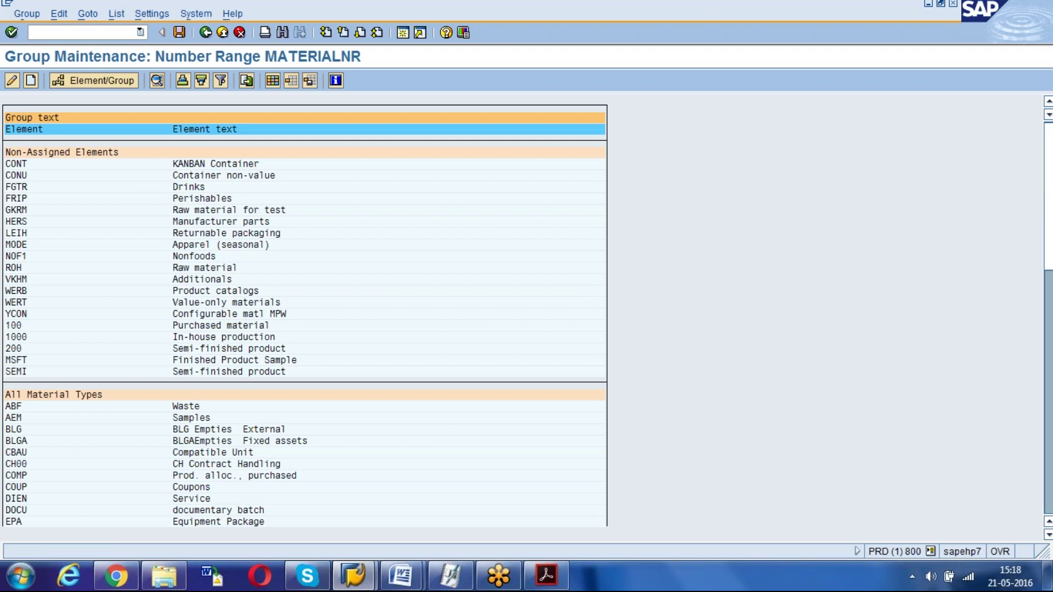
pyautogui.click(205, 32)
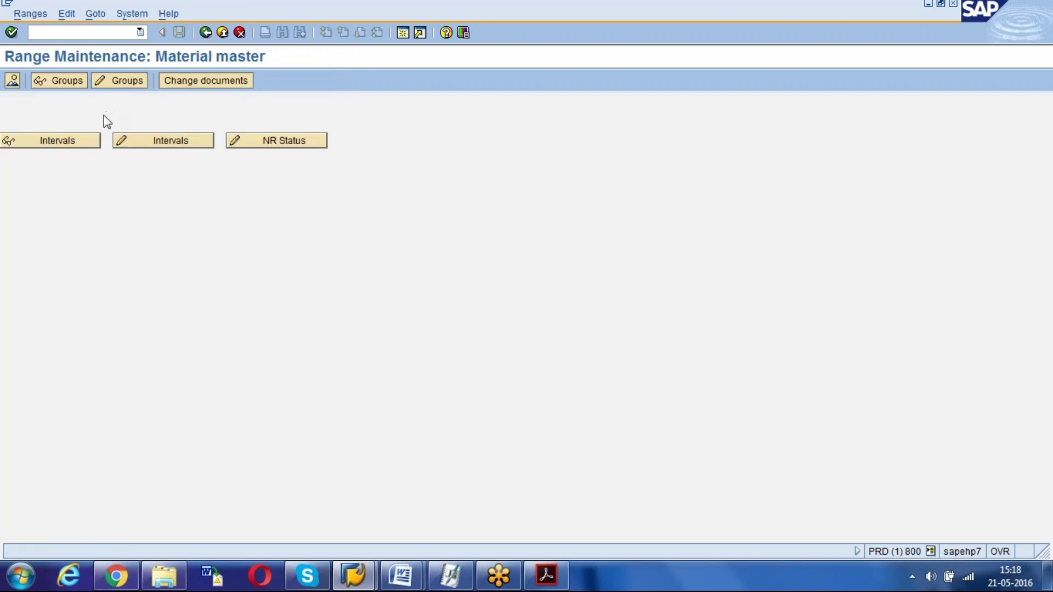
# Open group maintenance for the material number range and examine the non-assigned elements, including GKRM, and the list of groups.
pyautogui.click(122, 82)
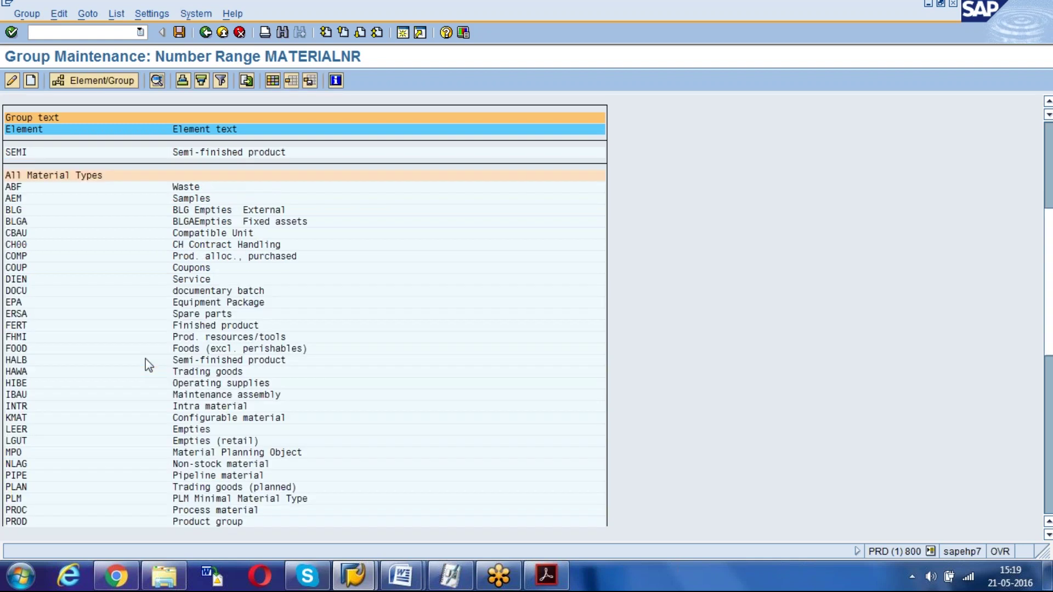
pyautogui.scroll(-5, 146, 360)
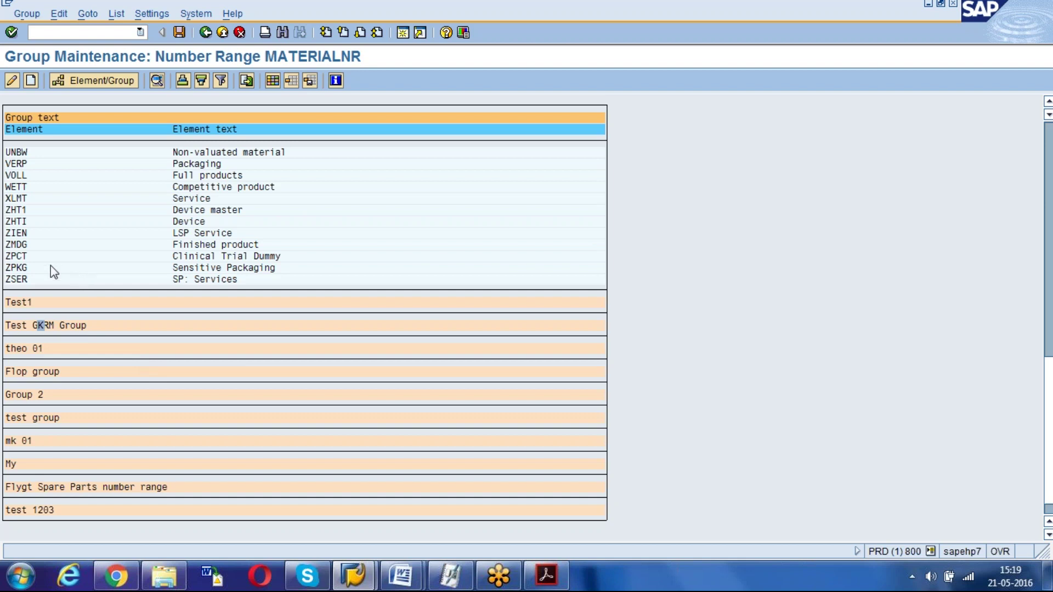
pyautogui.scroll(5, 105, 250)
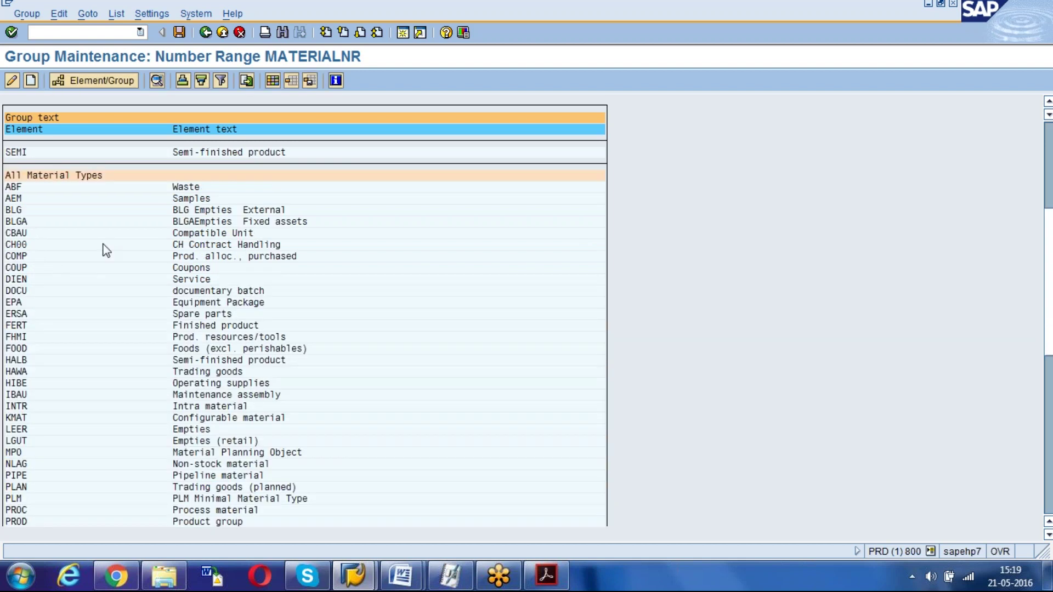
pyautogui.scroll(6, 106, 250)
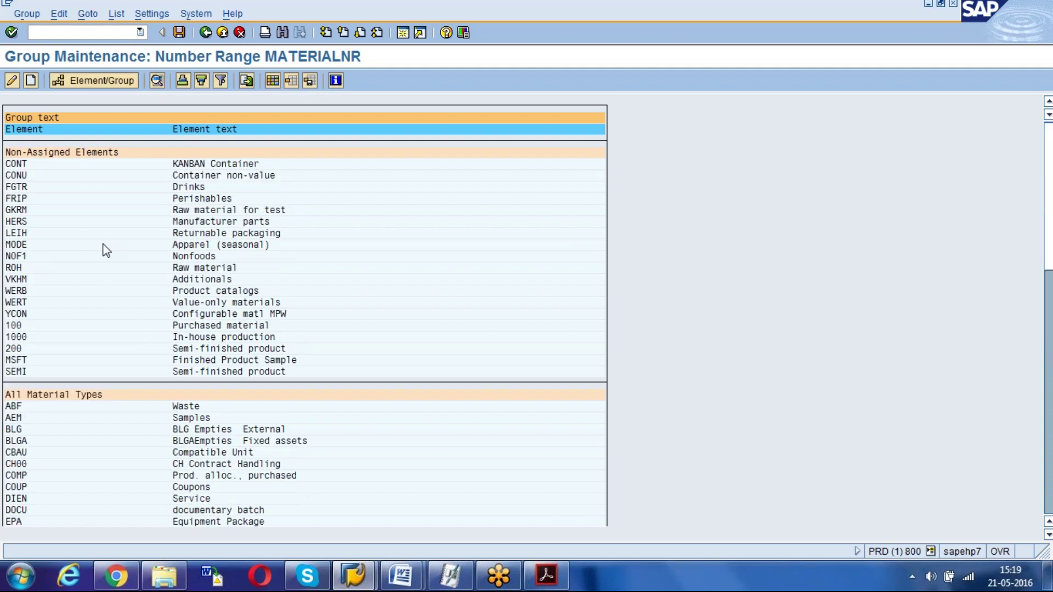
pyautogui.scroll(-10, 106, 250)
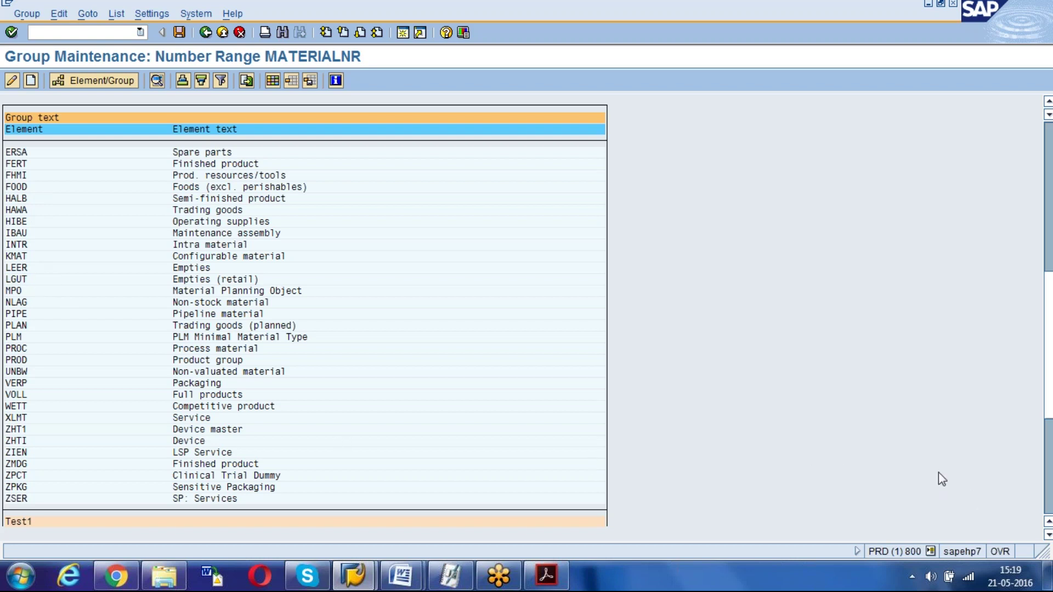
pyautogui.scroll(-10, 939, 470)
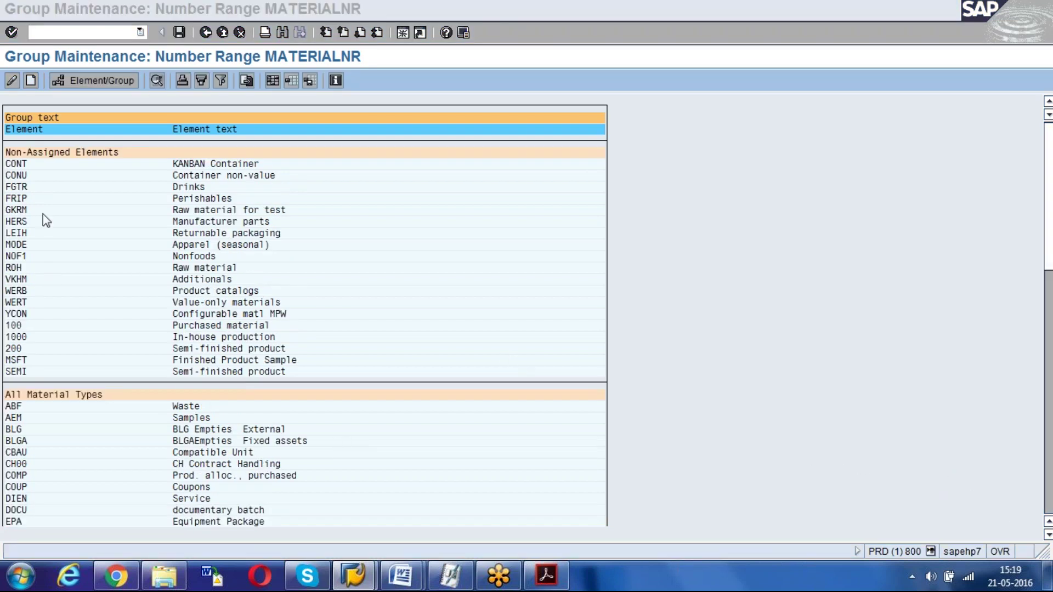
pyautogui.click(59, 235)
pyautogui.moveTo(7, 152); pyautogui.dragTo(121, 159)
pyautogui.moveTo(27, 226); pyautogui.dragTo(7, 210)
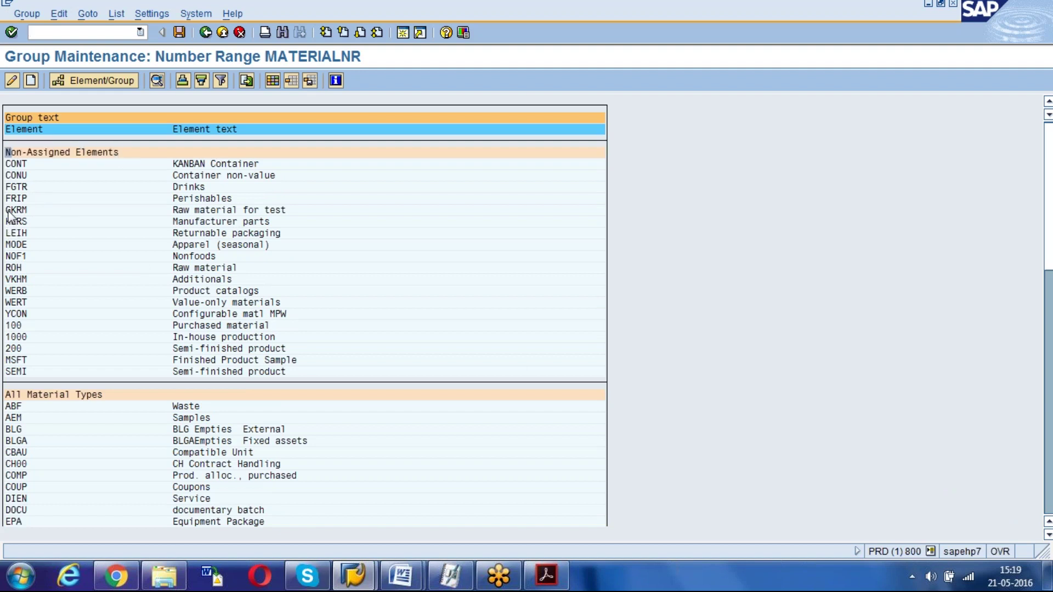
pyautogui.doubleClick(309, 209)
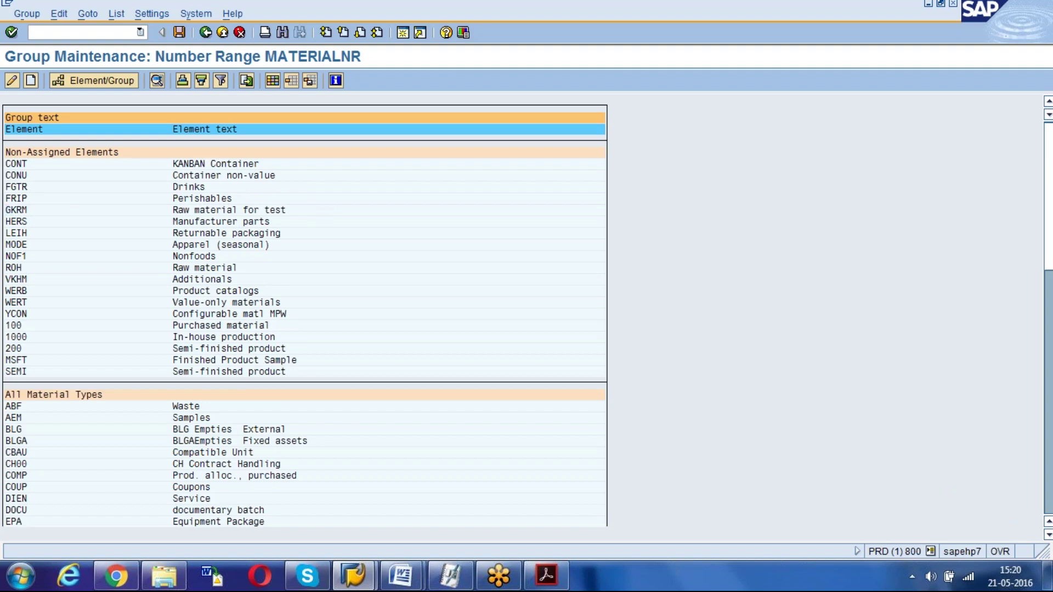
pyautogui.scroll(-5, 242, 471)
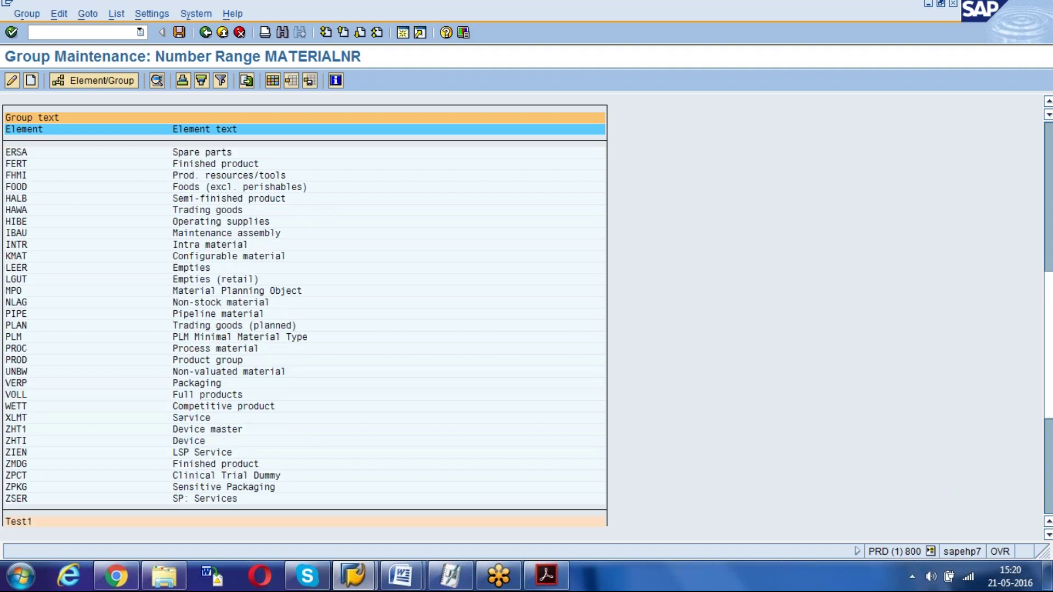
# Select the non-assigned element GKRM and assign it to the group Test GKRM Group.
pyautogui.press('F6')
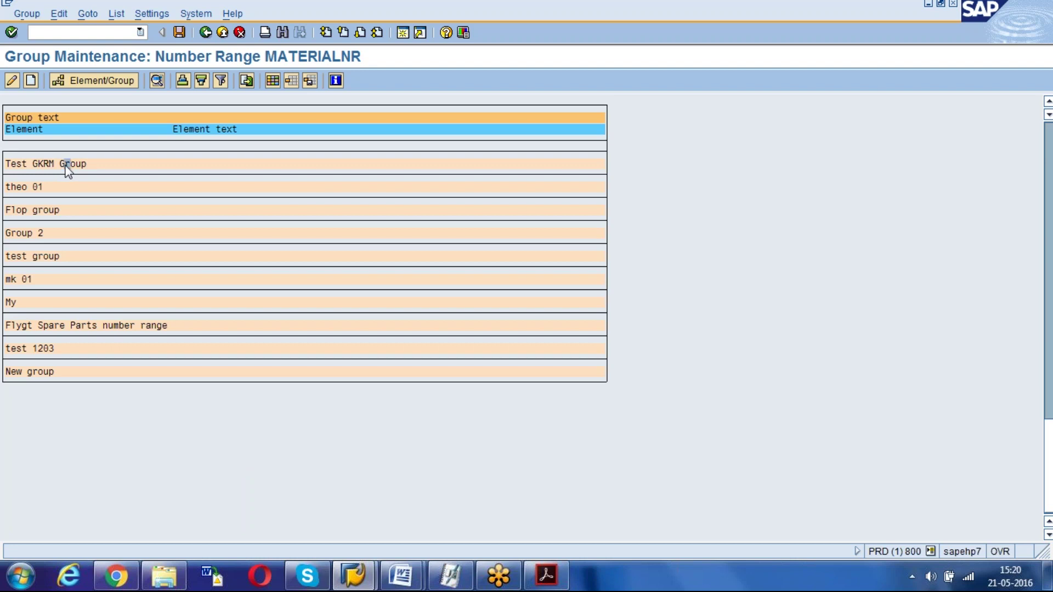
pyautogui.click(90, 82)
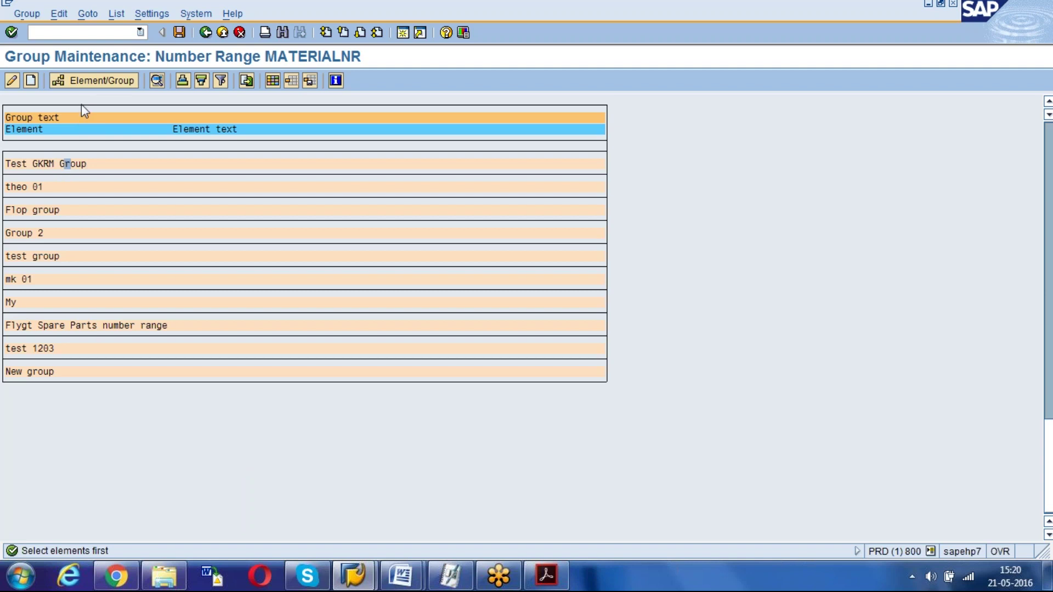
pyautogui.press('F2')
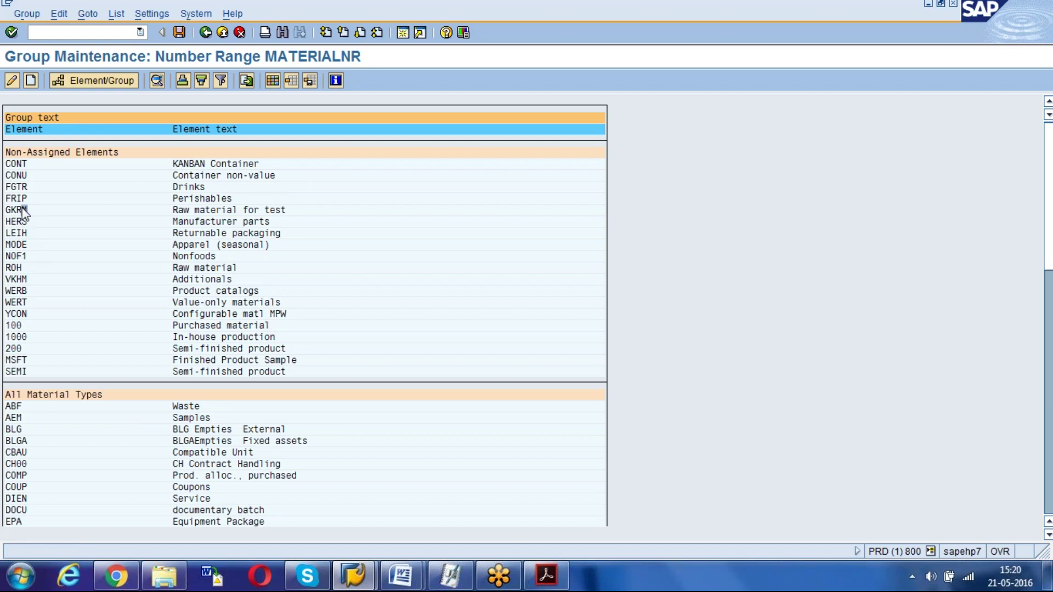
pyautogui.click(103, 82)
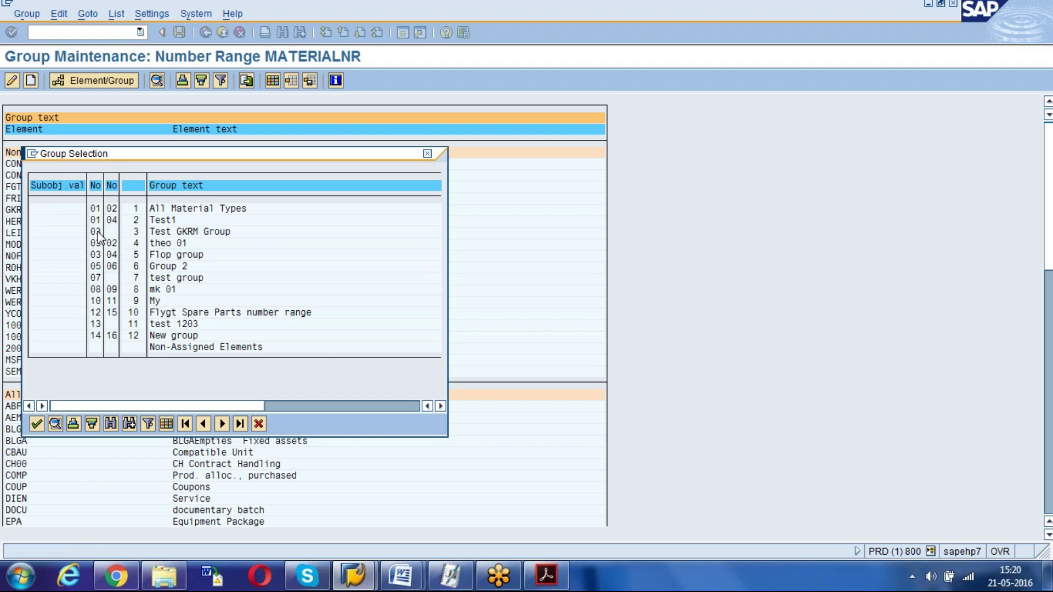
pyautogui.doubleClick(184, 236)
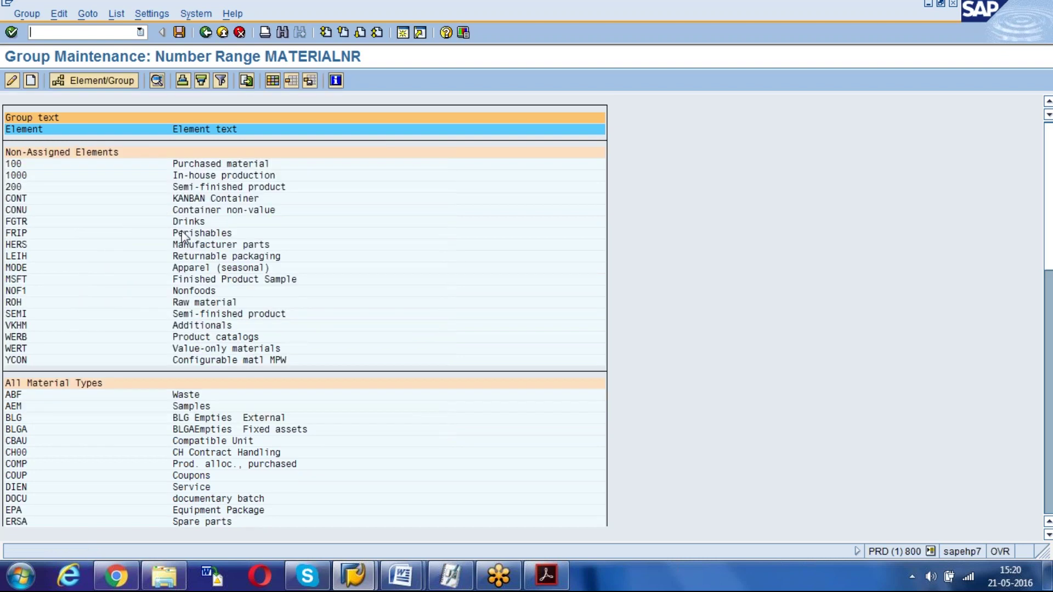
# Check the GKRM entry under Test GKRM Group and save the group assignment.
pyautogui.scroll(-10, 182, 236)
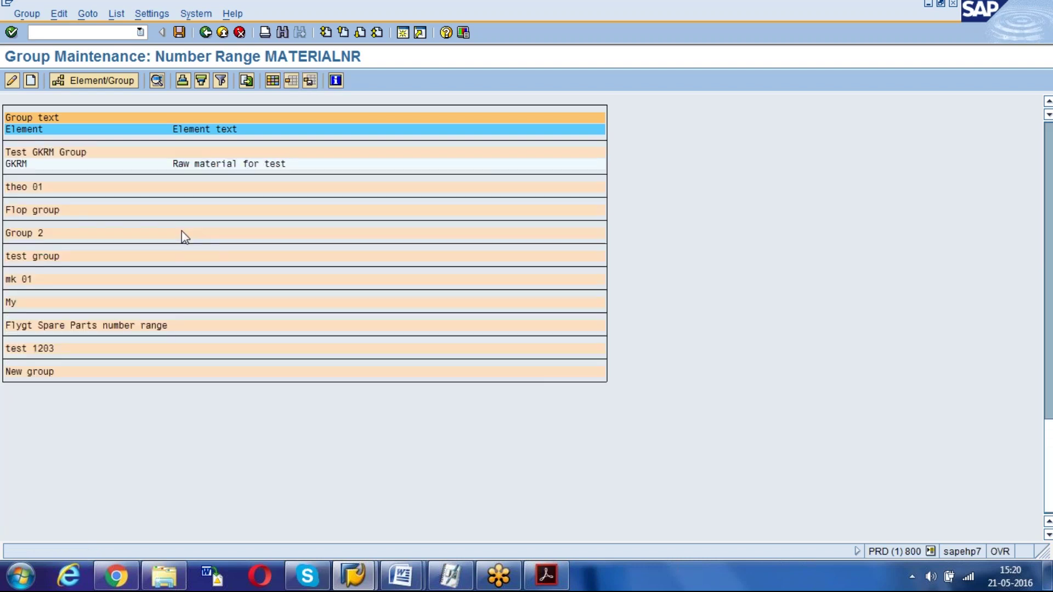
pyautogui.scroll(5, 182, 236)
pyautogui.scroll(-5, 182, 235)
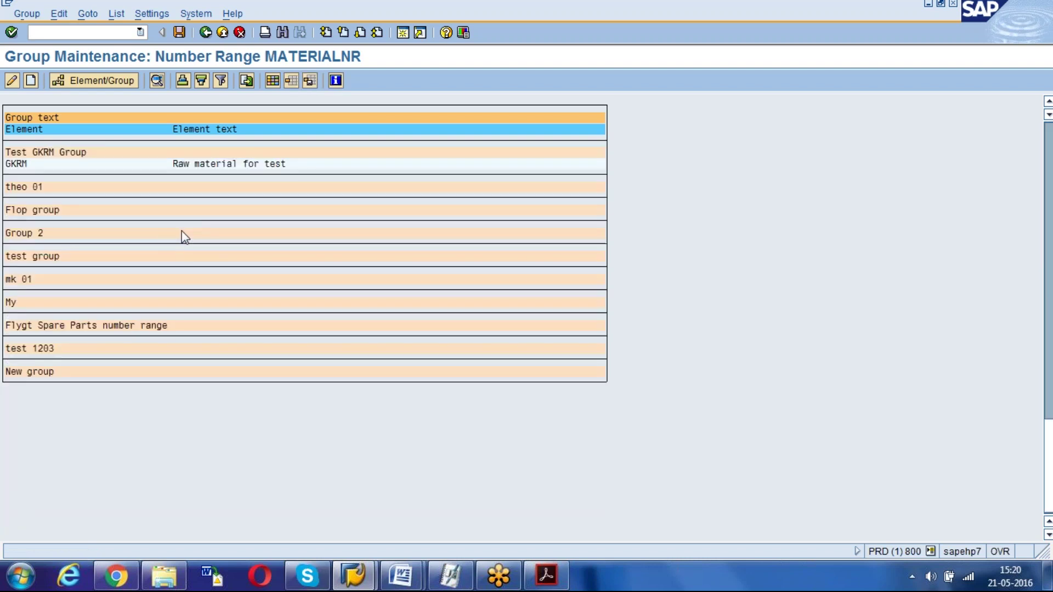
pyautogui.doubleClick(15, 164)
pyautogui.moveTo(173, 164); pyautogui.dragTo(301, 176)
pyautogui.hotkey('ctrl', 'c')
pyautogui.click(180, 32)
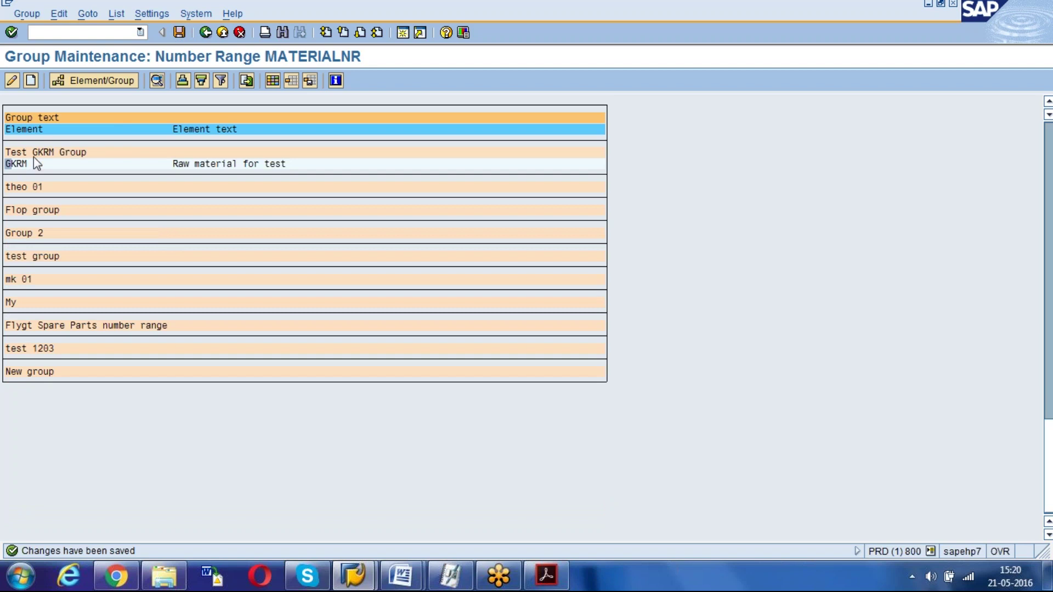
pyautogui.click(14, 164)
pyautogui.click(179, 33)
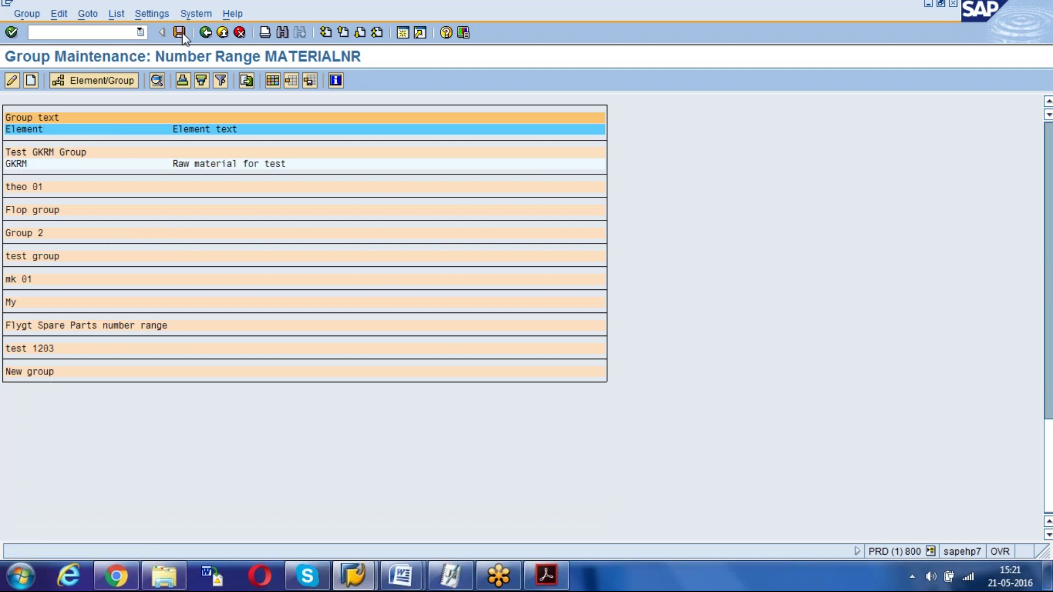
# Return to the IMG structure, collapse Material Types and Basic Settings, and expand Field Selection under Material Master.
pyautogui.click(206, 33)
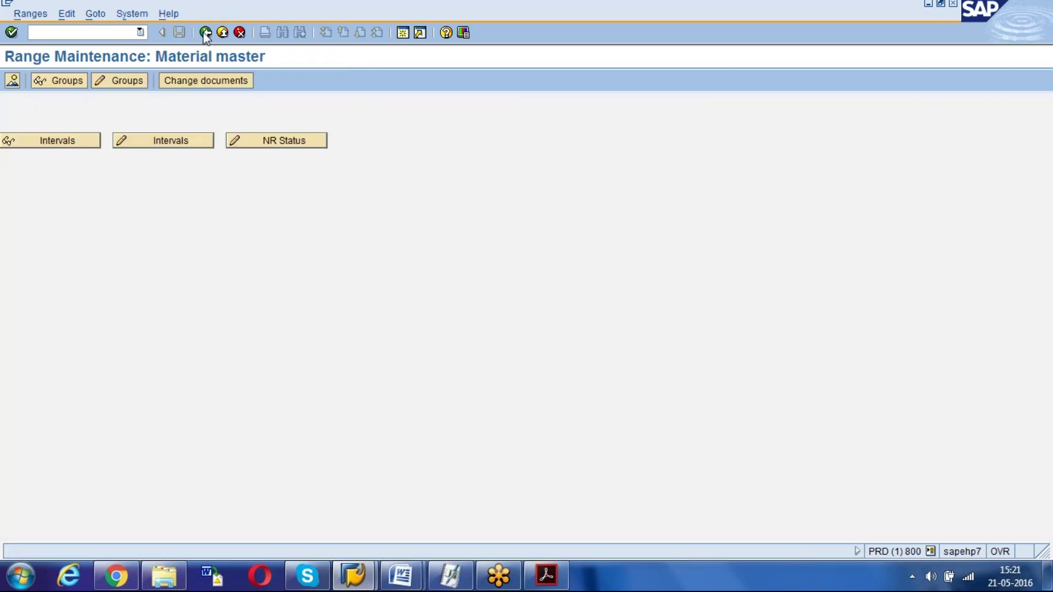
pyautogui.click(206, 33)
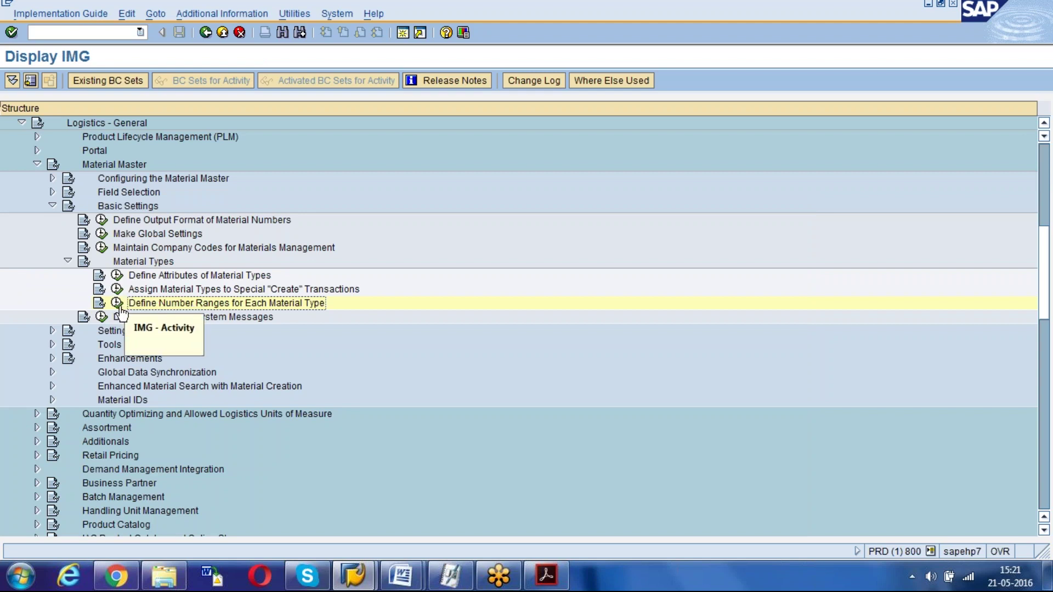
pyautogui.click(66, 262)
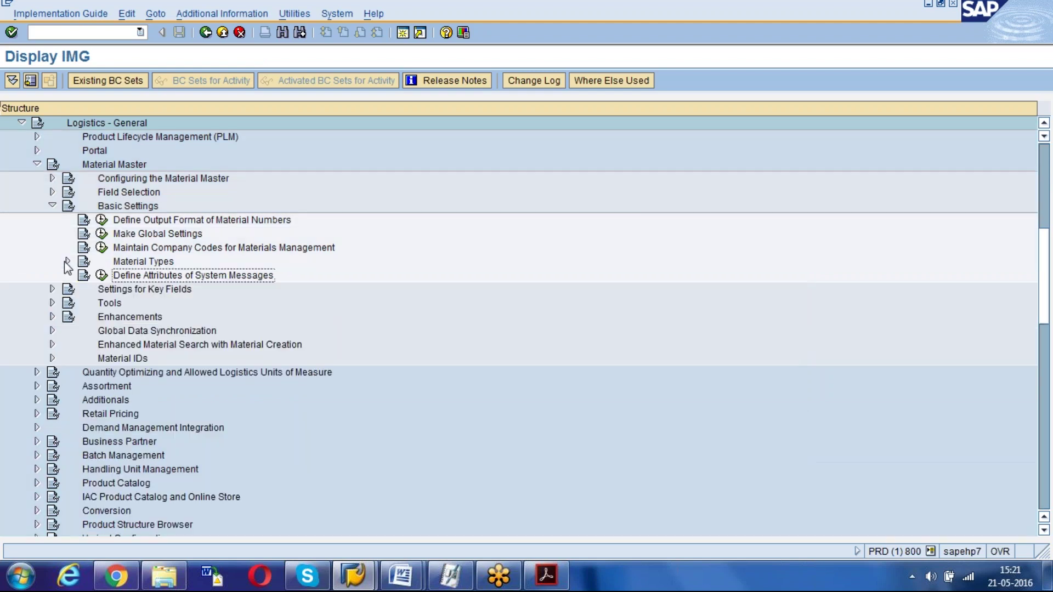
pyautogui.click(54, 206)
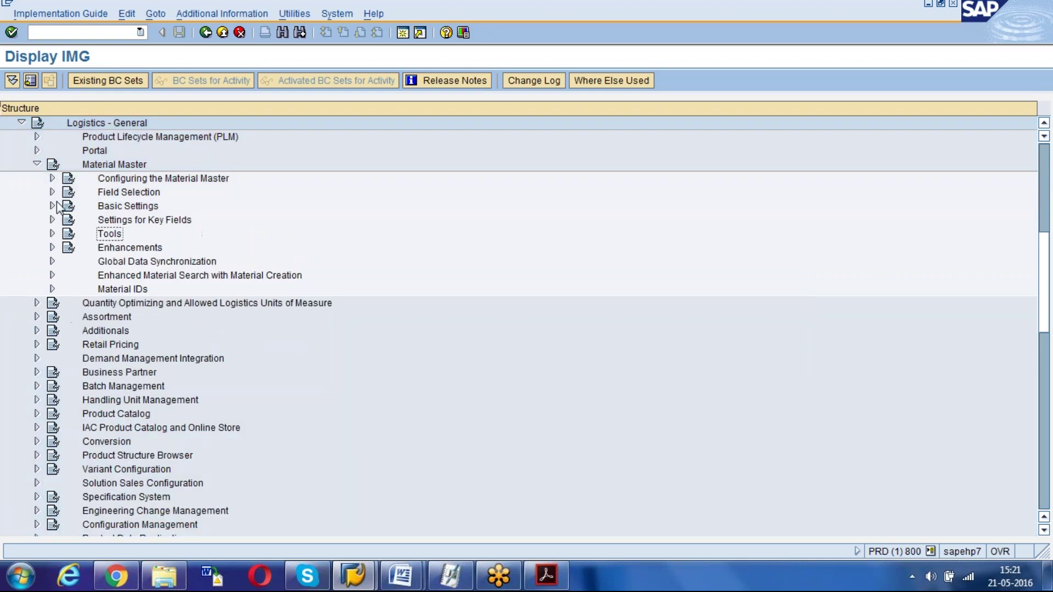
pyautogui.click(51, 192)
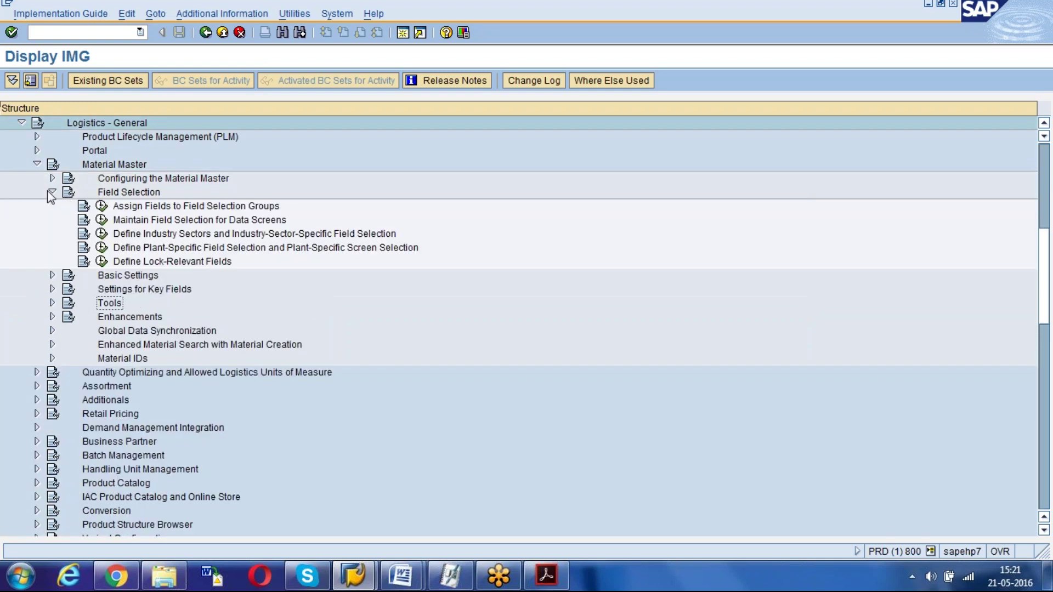
# Open Assign Fields to Field Selection Groups and examine the selection groups of the CALP fields.
pyautogui.click(182, 220)
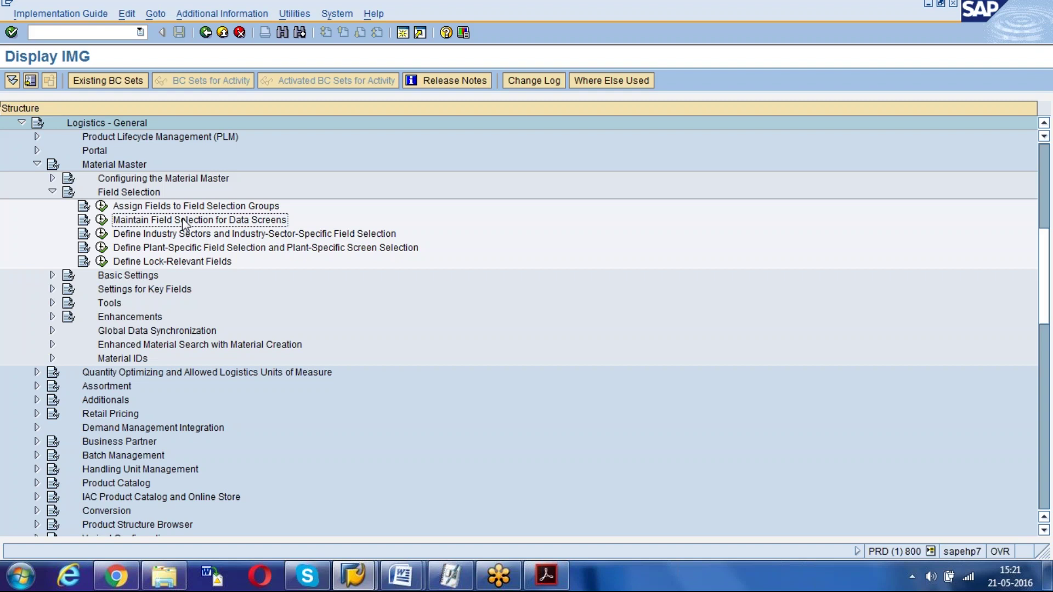
pyautogui.click(102, 207)
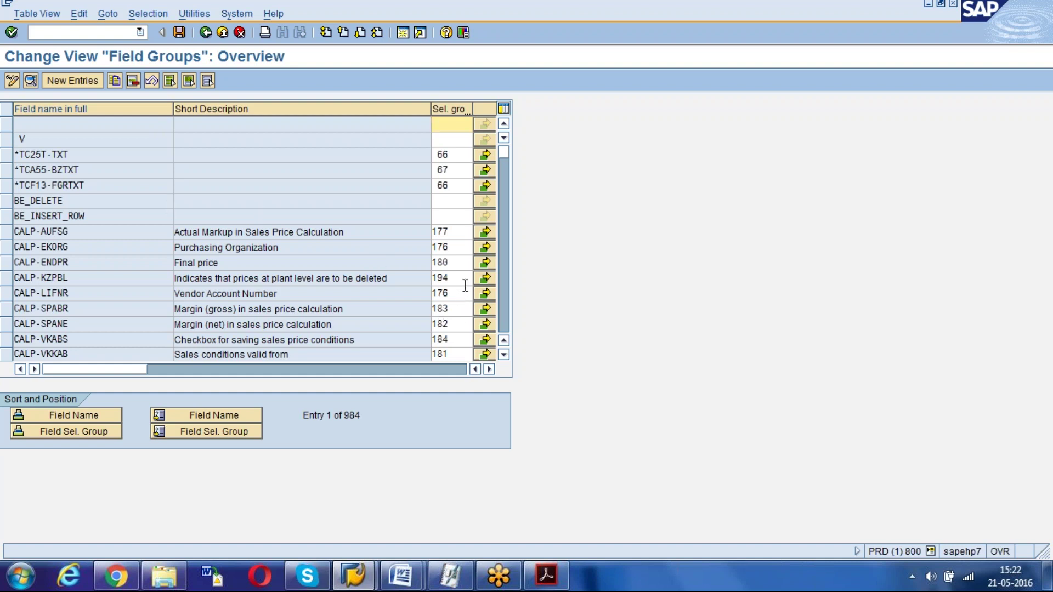
pyautogui.click(435, 261)
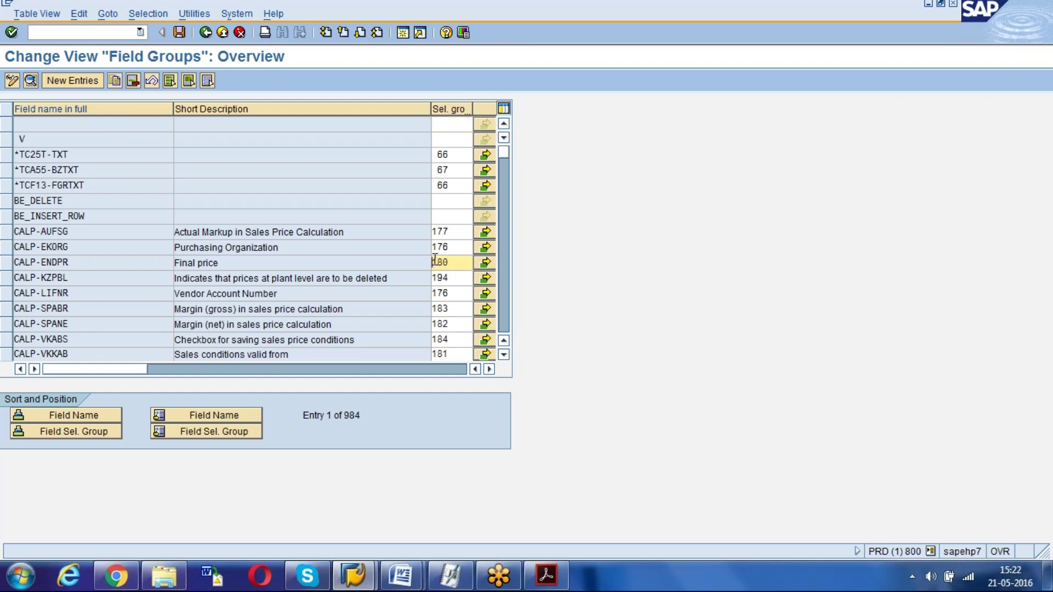
pyautogui.hotkey('shift', 'Tab')
pyautogui.click(454, 341)
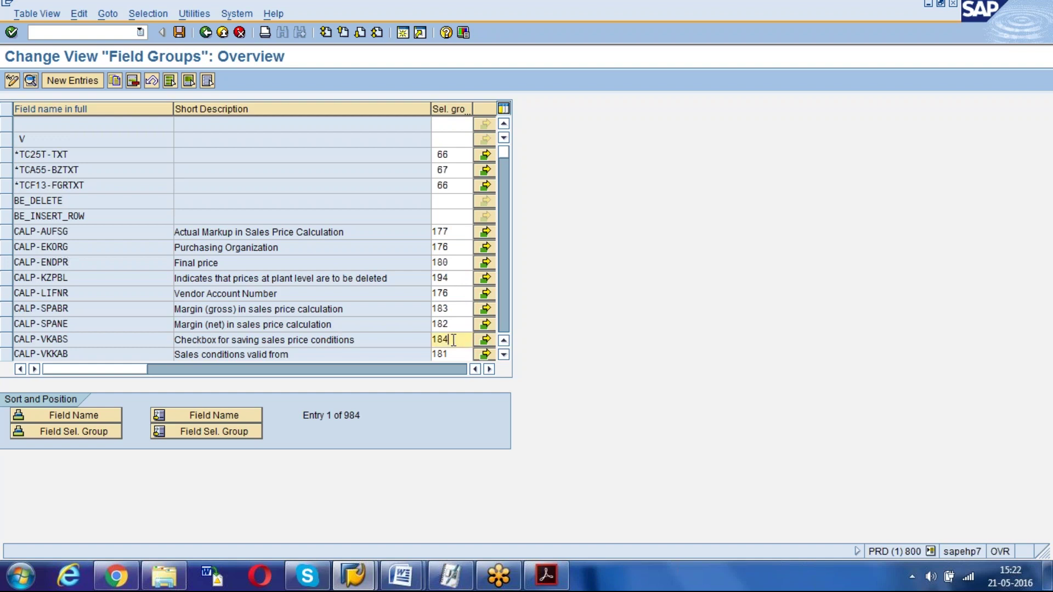
pyautogui.click(75, 340)
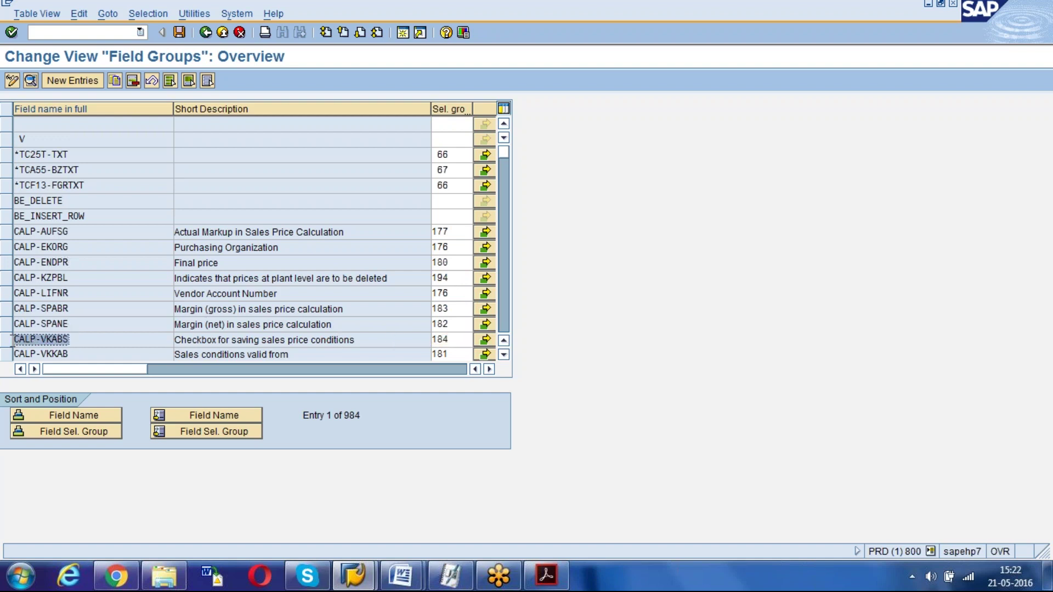
pyautogui.press('pagedown')
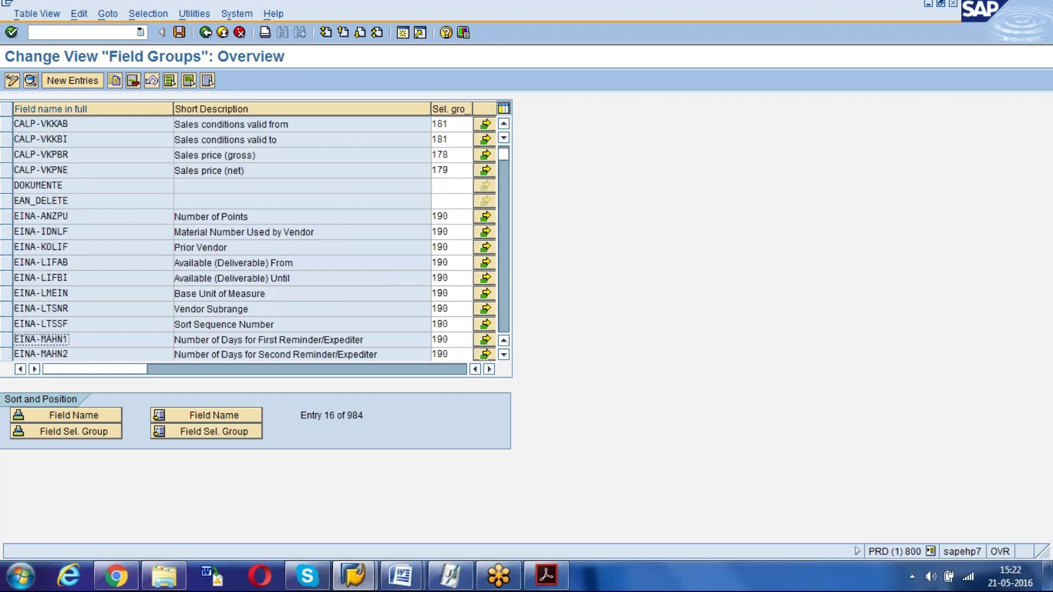
pyautogui.press('pagedown')
pyautogui.press('pageup')
# Examine the EINA fields and their selection groups, from Number of Points to Number of Days for Third Reminder/Expediter.
pyautogui.click(260, 217)
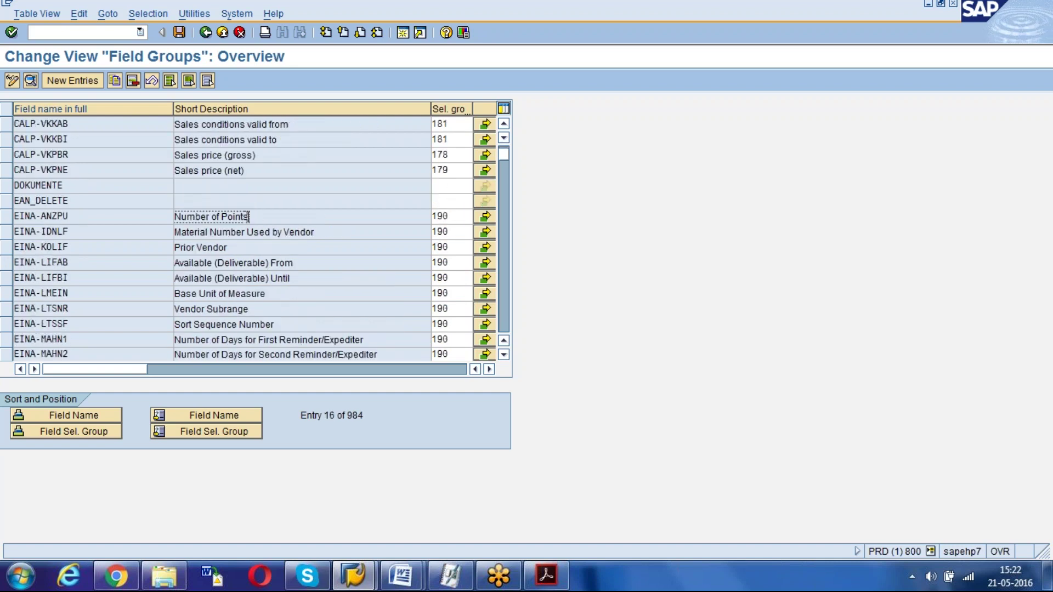
pyautogui.click(60, 219)
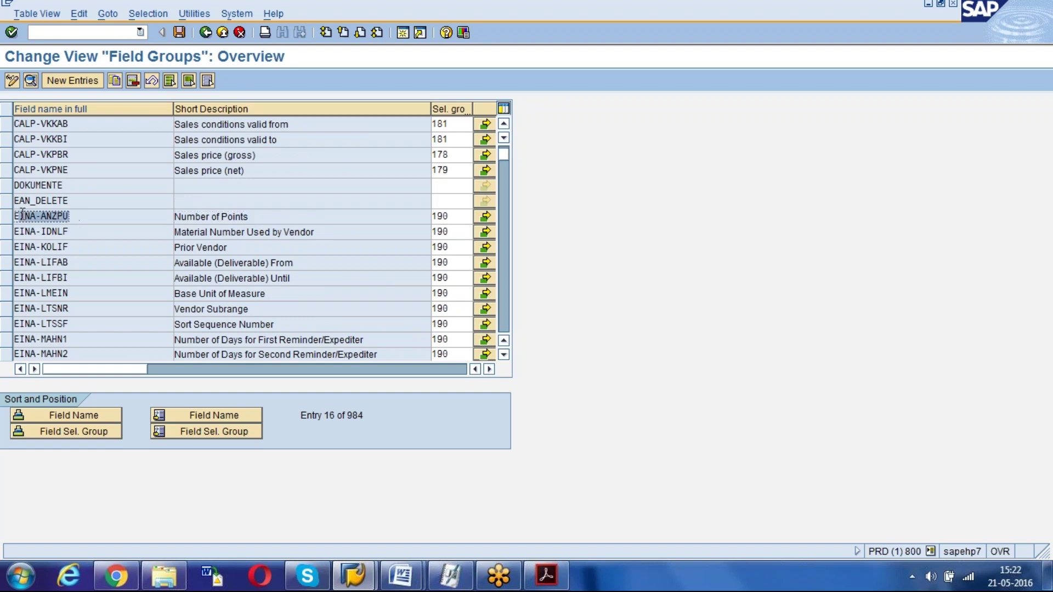
pyautogui.click(330, 233)
pyautogui.moveTo(330, 233); pyautogui.dragTo(170, 237)
pyautogui.click(170, 237)
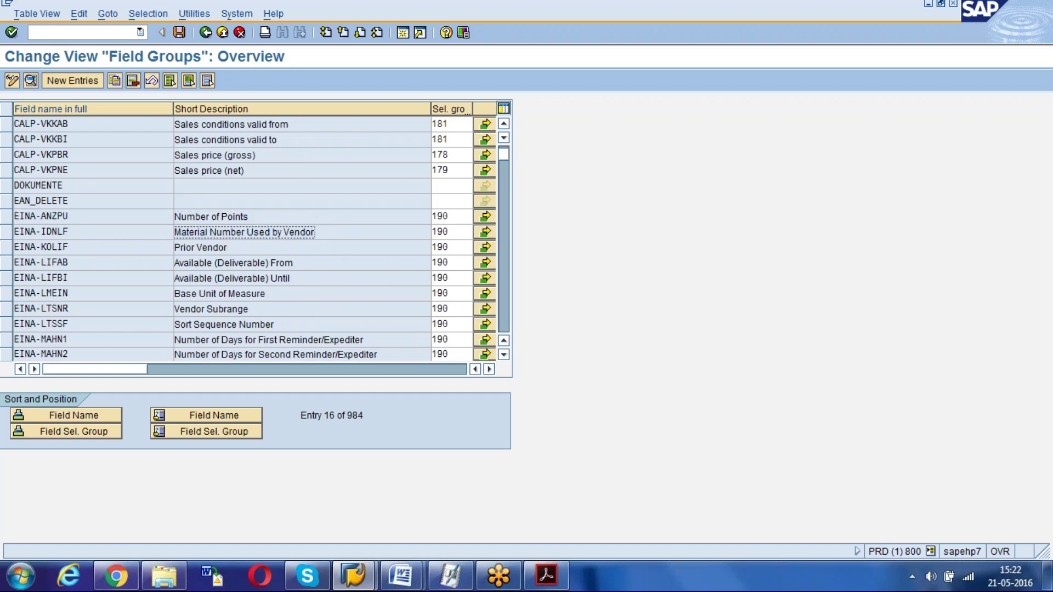
pyautogui.click(508, 358)
pyautogui.click(508, 357)
pyautogui.click(507, 358)
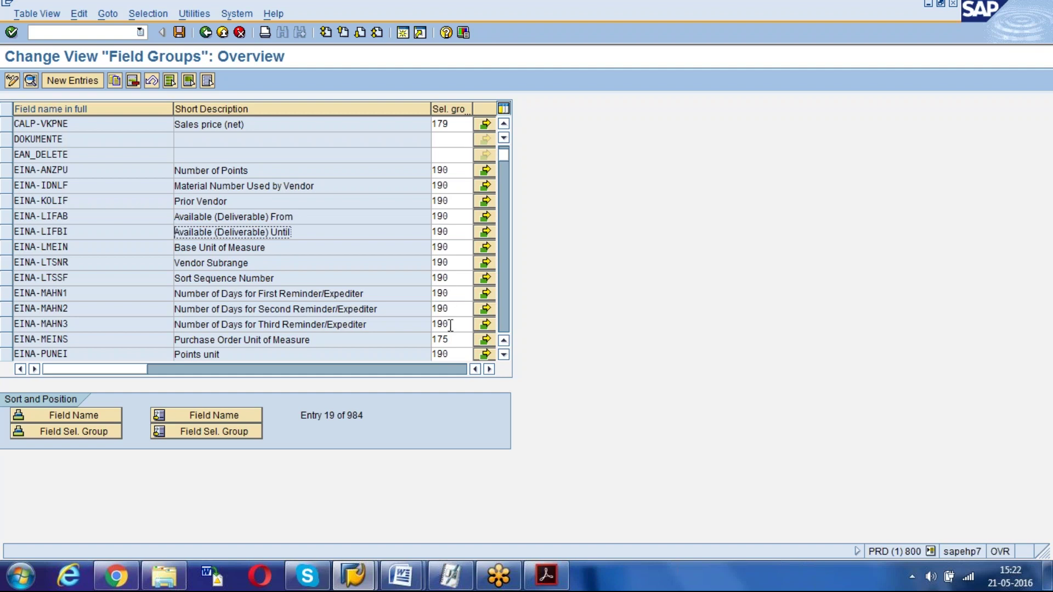
pyautogui.moveTo(389, 324); pyautogui.dragTo(210, 325)
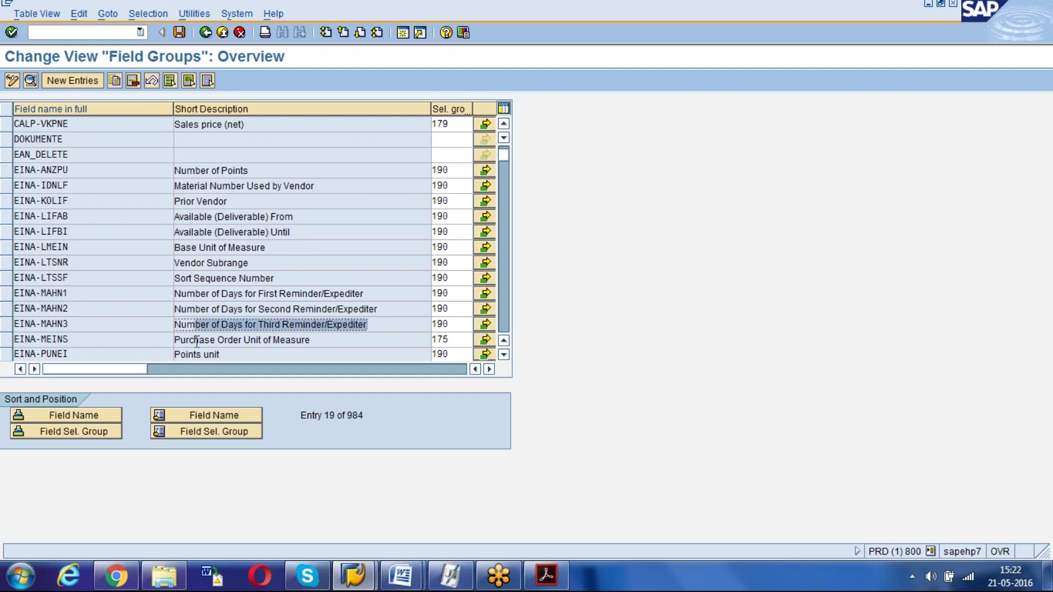
# Re-enter 190 as the selection group of the field EINA-MAHN3.
pyautogui.click(460, 328)
pyautogui.press('BackSpace')
pyautogui.press('BackSpace')
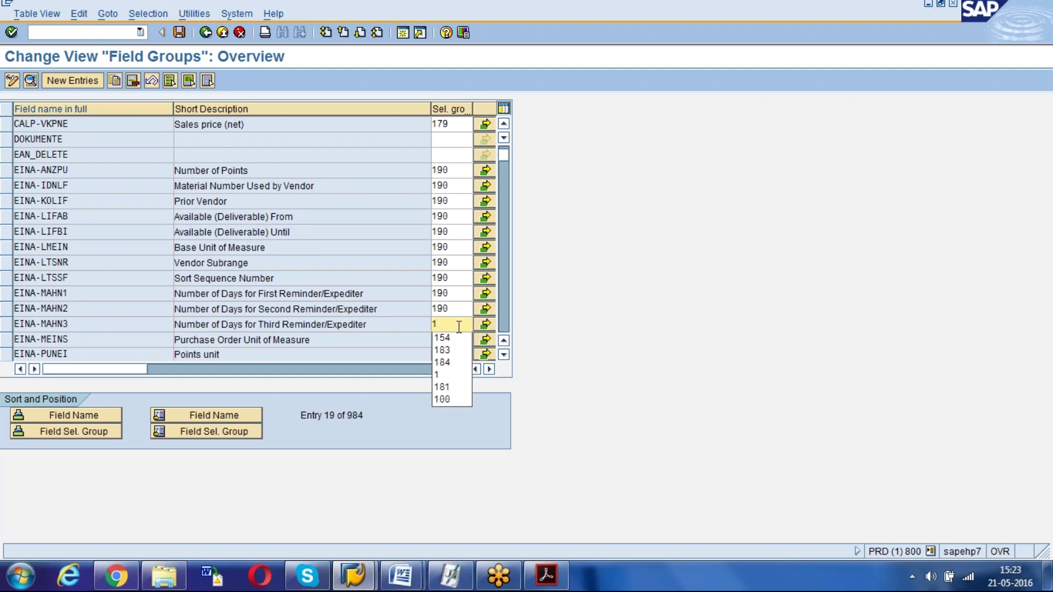
pyautogui.write('90')
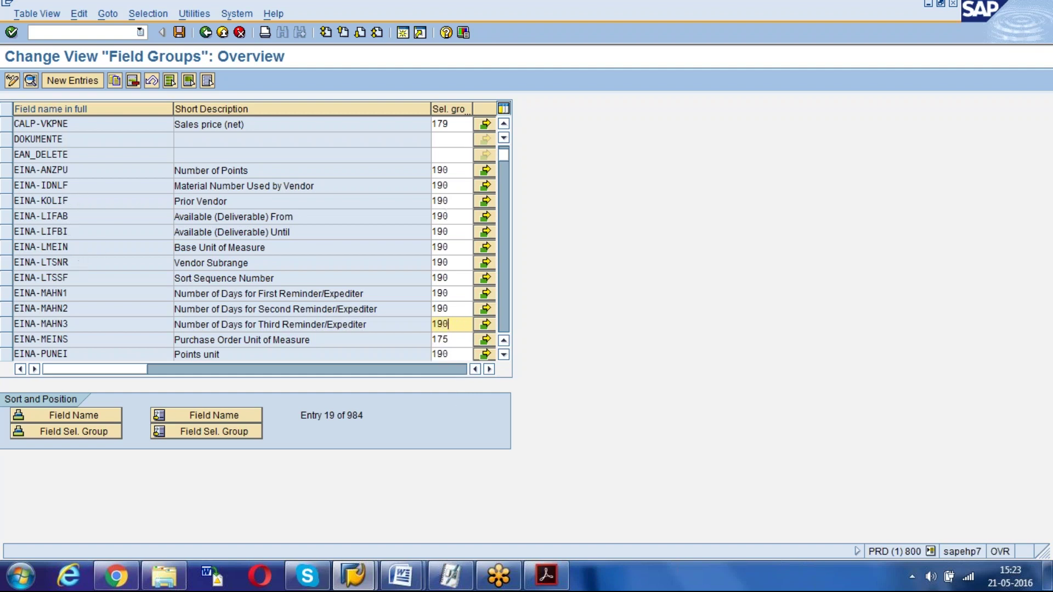
pyautogui.click(457, 217)
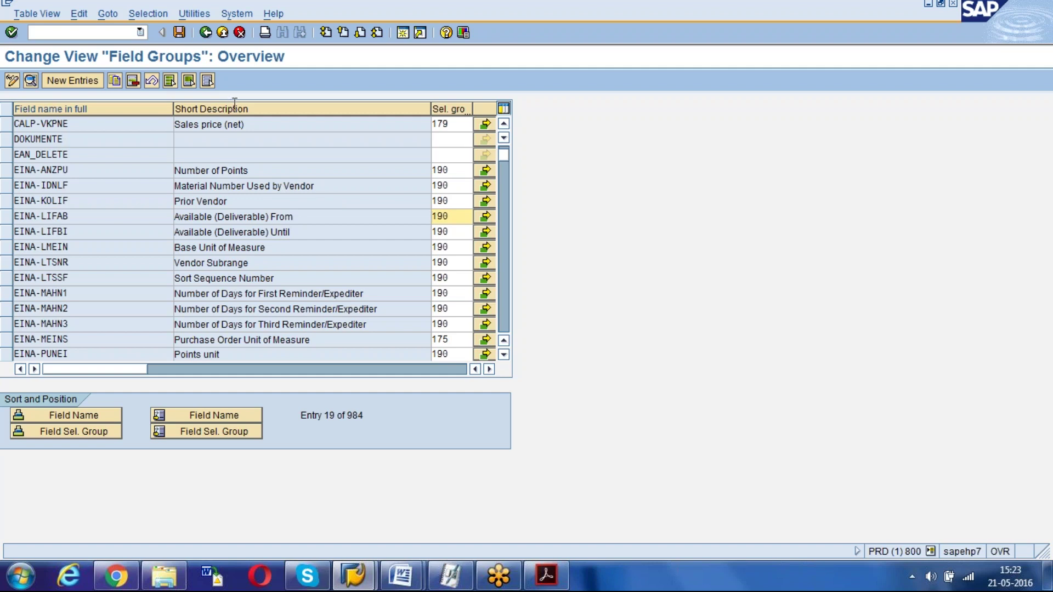
# Return to the IMG, open Maintain Field Selection for Data Screens and position the list at field reference ROH.
pyautogui.click(206, 33)
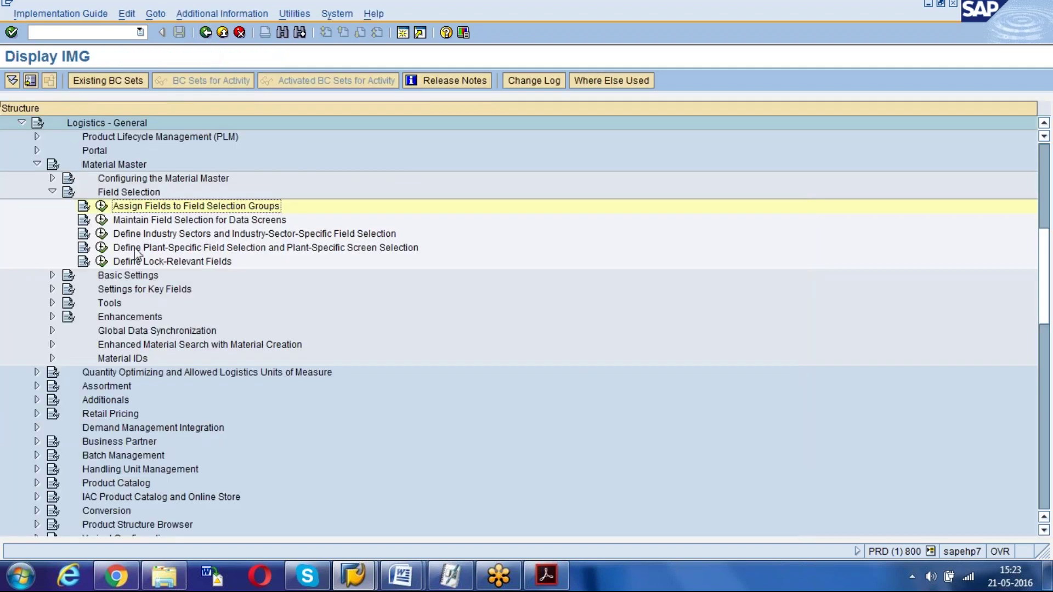
pyautogui.click(150, 224)
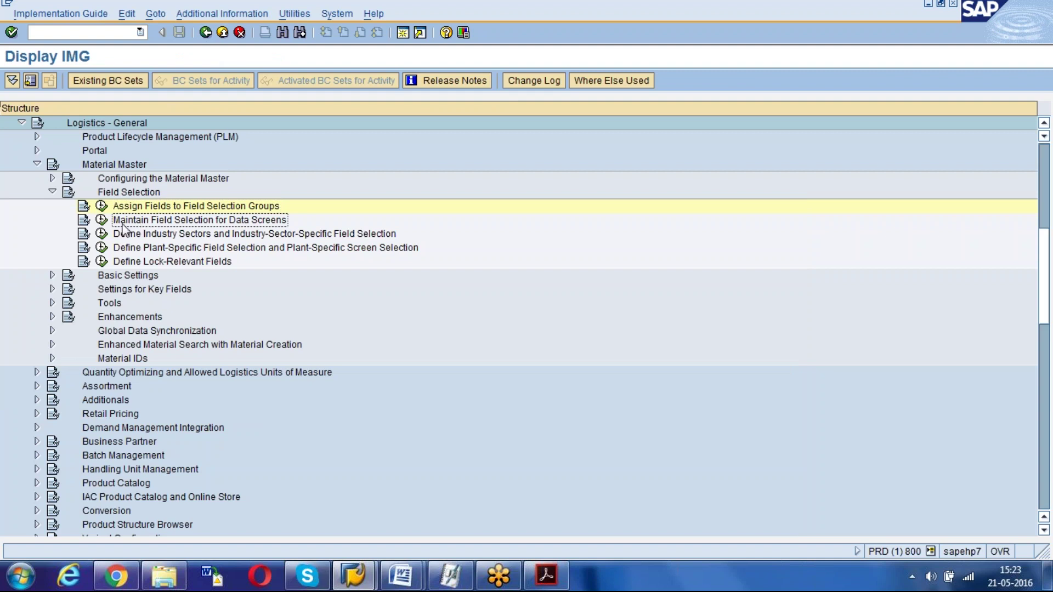
pyautogui.click(101, 220)
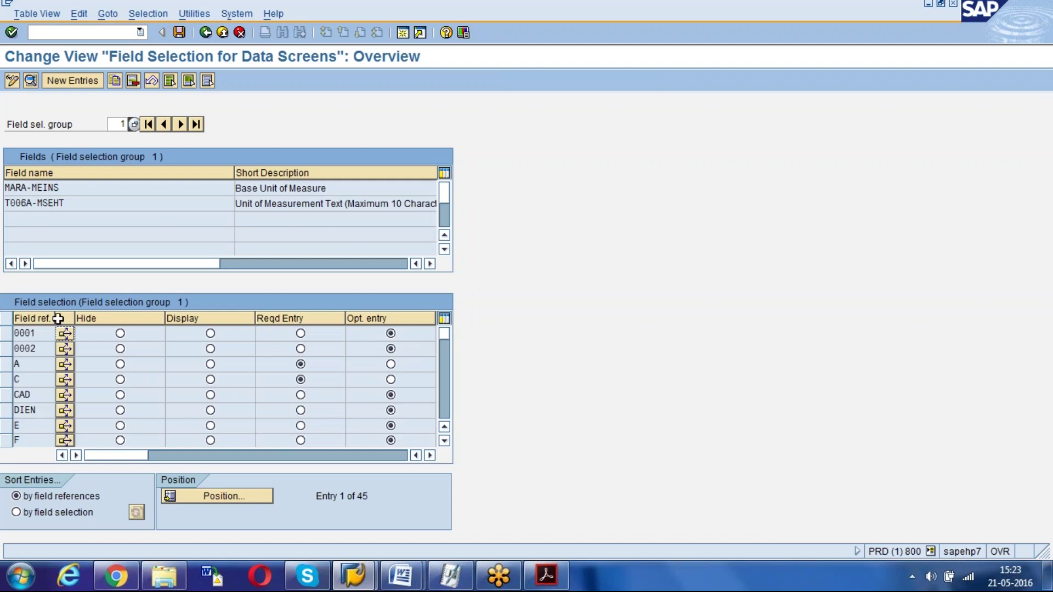
pyautogui.click(193, 497)
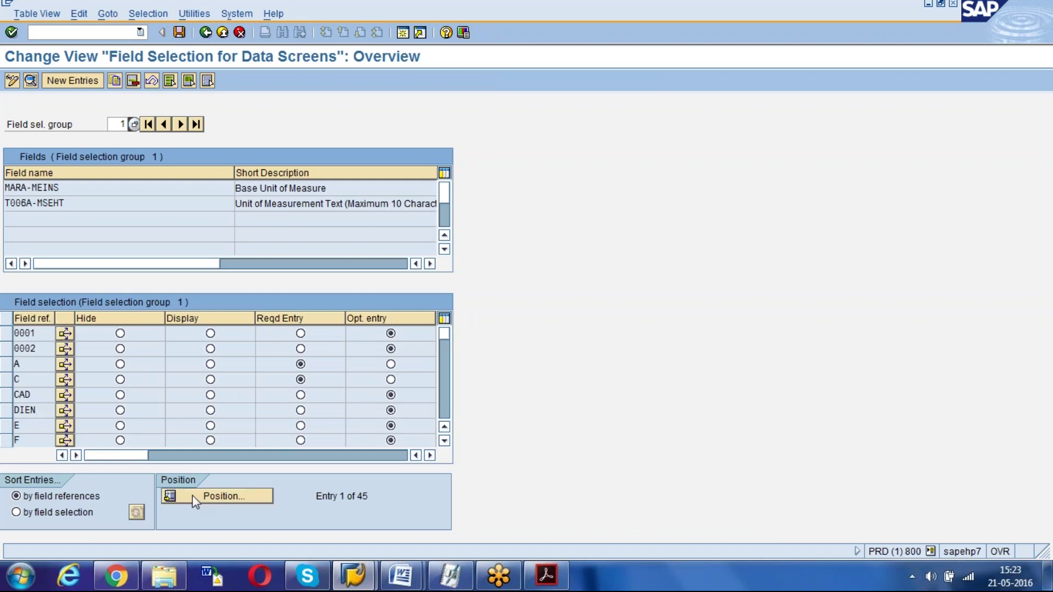
pyautogui.write('ROH')
pyautogui.press('Return')
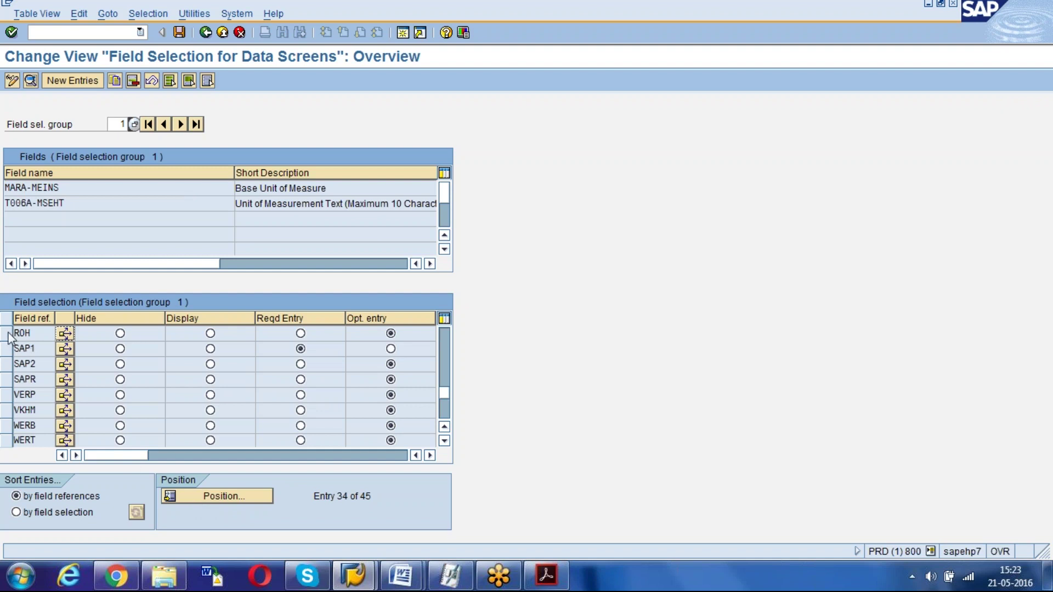
# Display field selection group 190 and examine its assigned fields and the ROH setting.
pyautogui.click(119, 125)
pyautogui.press('BackSpace')
pyautogui.write('190')
pyautogui.press('Return')
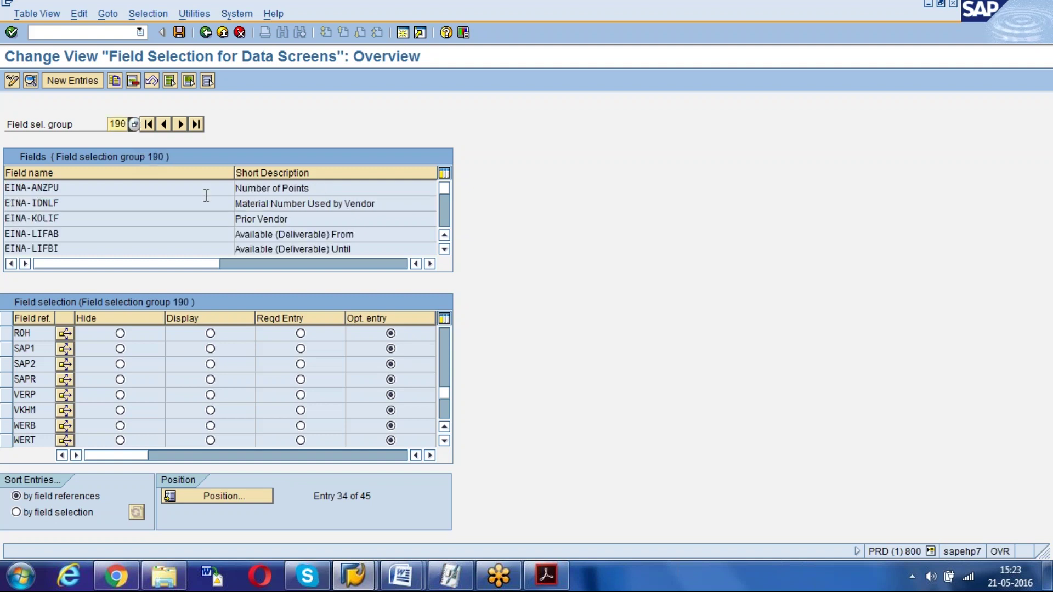
pyautogui.click(444, 251)
pyautogui.click(445, 251)
pyautogui.click(445, 251)
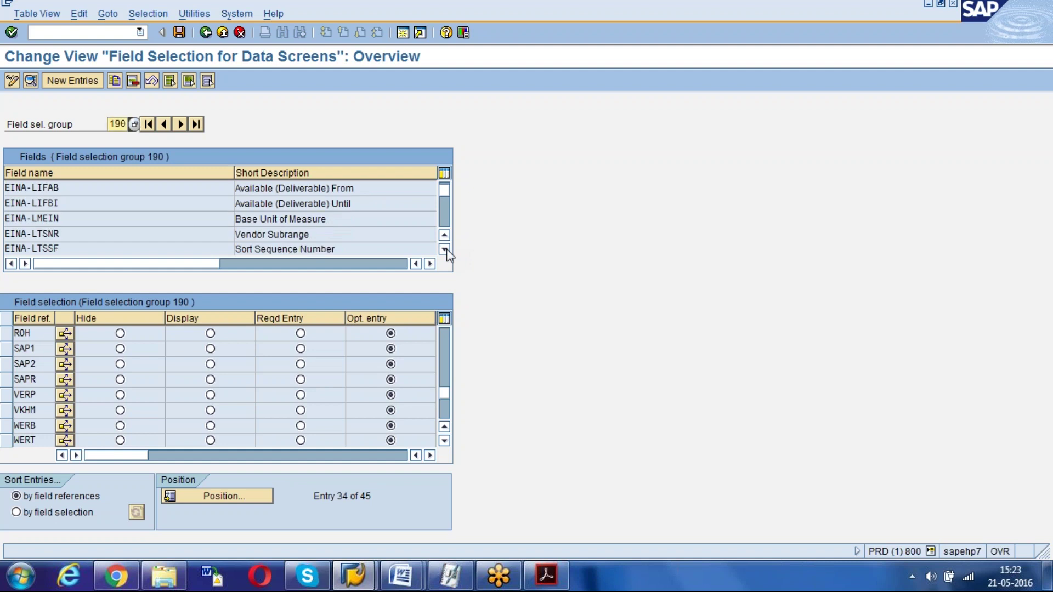
pyautogui.click(445, 251)
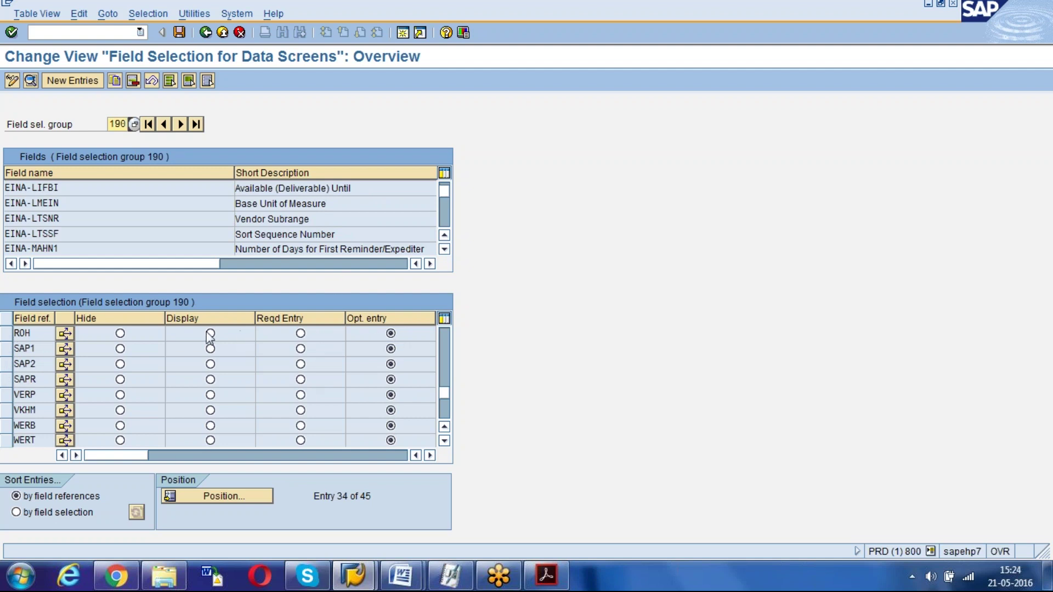
# Display field selection group 1 and check the ROH entry for its unit of measure fields.
pyautogui.click(127, 124)
pyautogui.press('BackSpace')
pyautogui.press('BackSpace')
pyautogui.press('BackSpace')
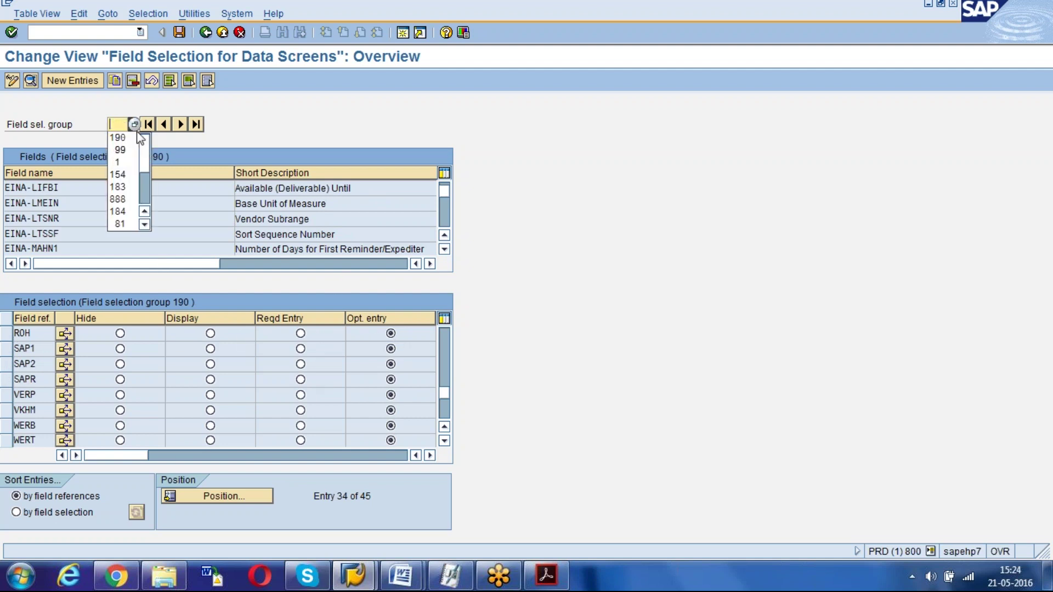
pyautogui.write('1')
pyautogui.press('Return')
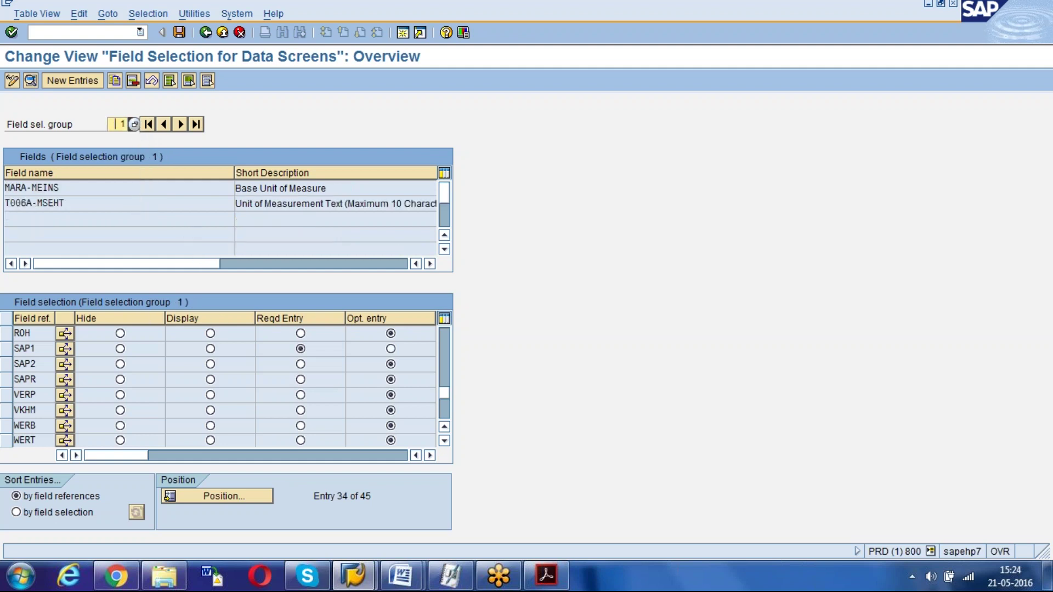
pyautogui.click(7, 336)
pyautogui.click(8, 333)
pyautogui.click(255, 240)
# Display field selection group 25 and choose sorting of the entries by field selection.
pyautogui.click(122, 124)
pyautogui.write('25')
pyautogui.press('Return')
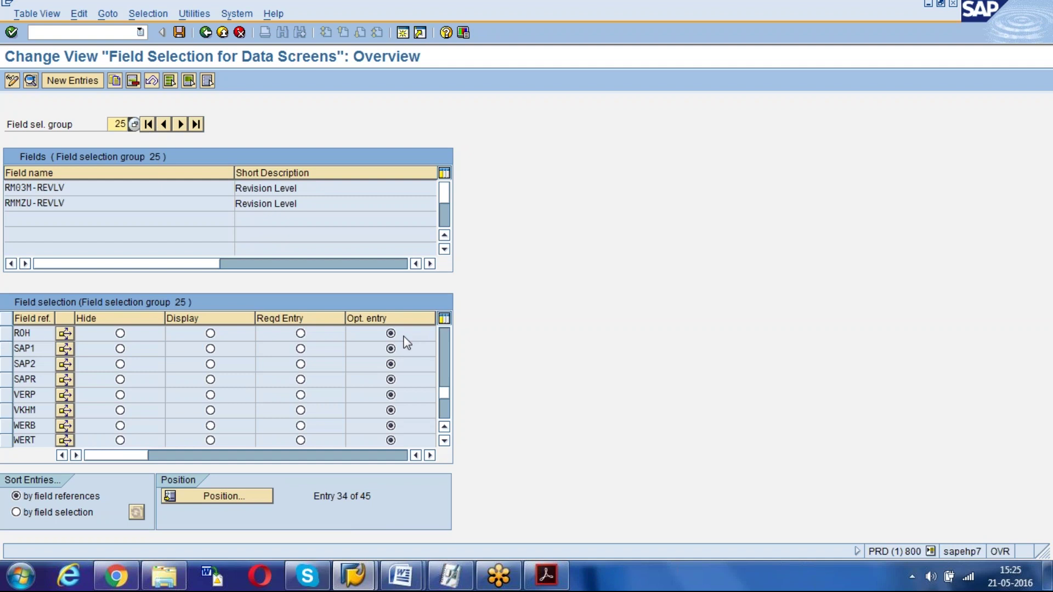
pyautogui.click(18, 514)
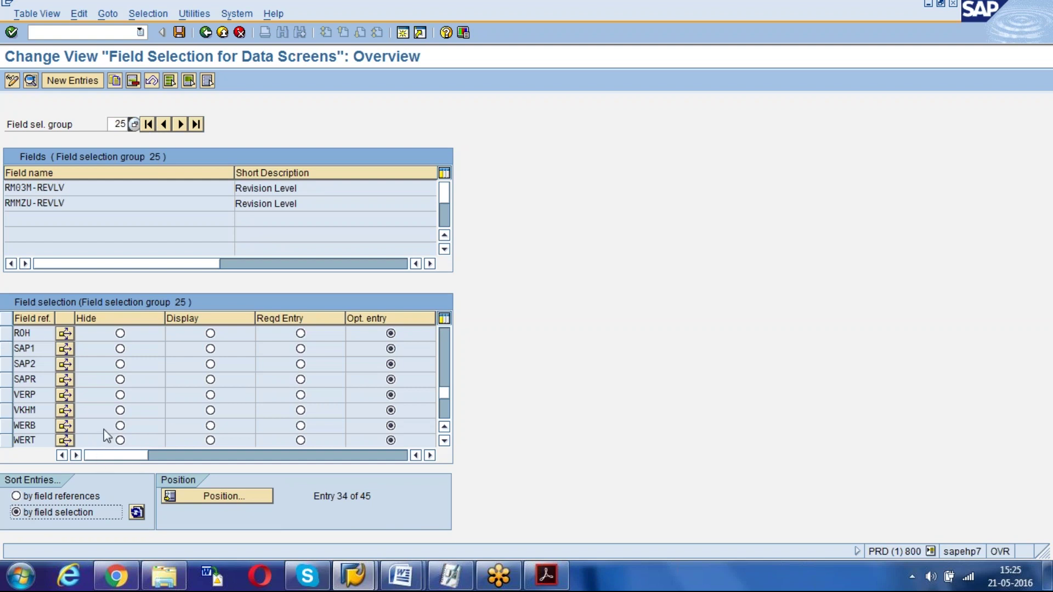
pyautogui.click(17, 497)
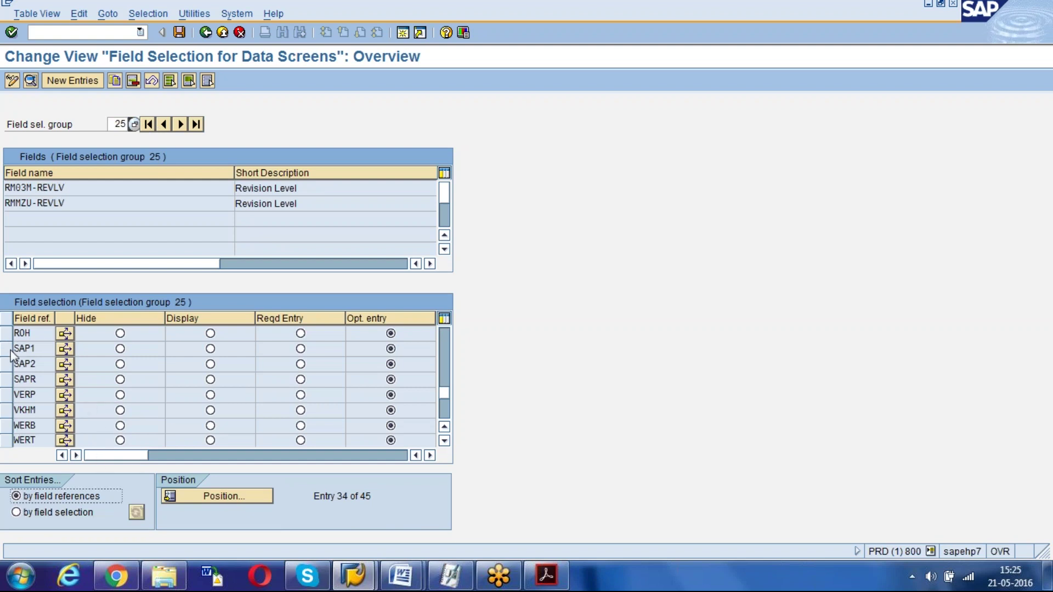
pyautogui.click(16, 513)
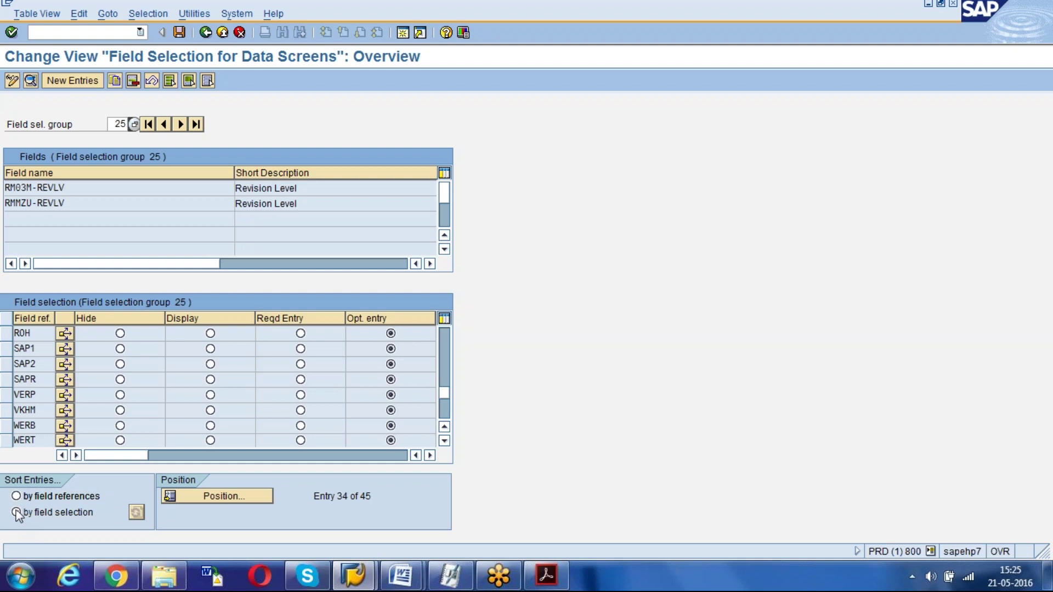
pyautogui.click(214, 496)
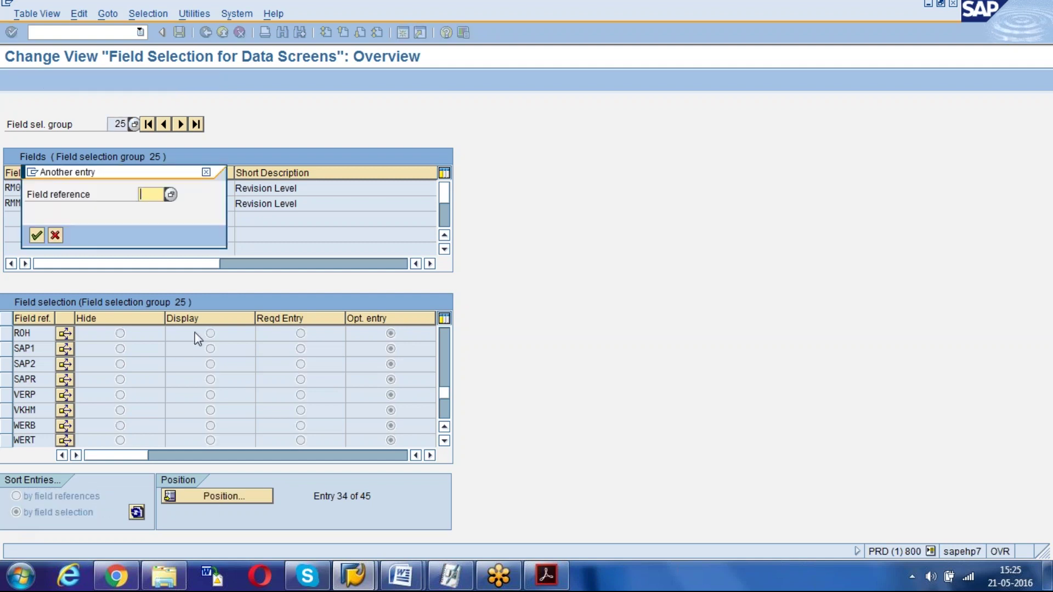
pyautogui.write('ROH')
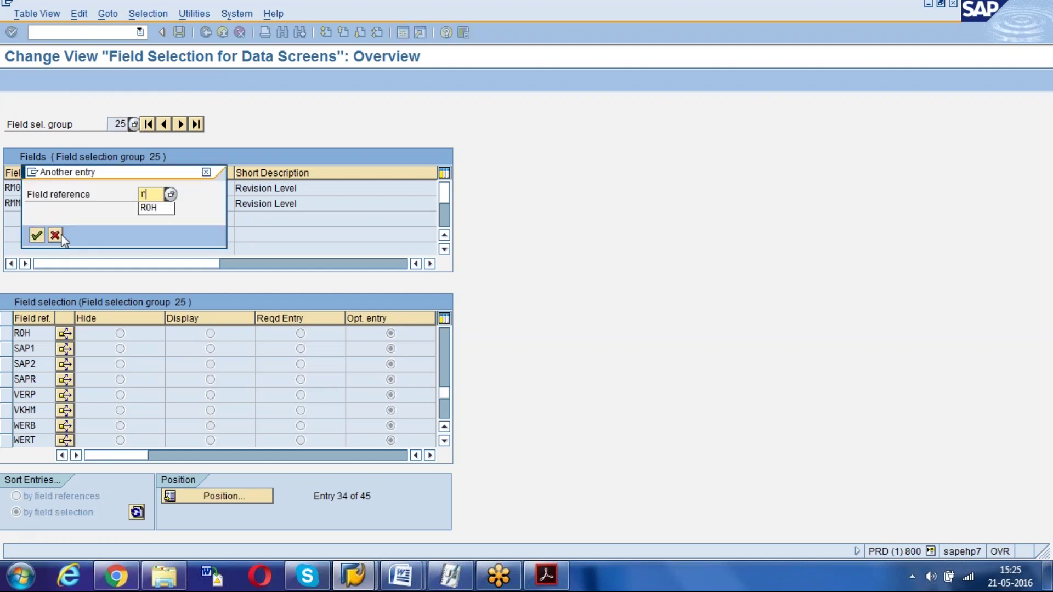
pyautogui.click(55, 236)
pyautogui.click(7, 334)
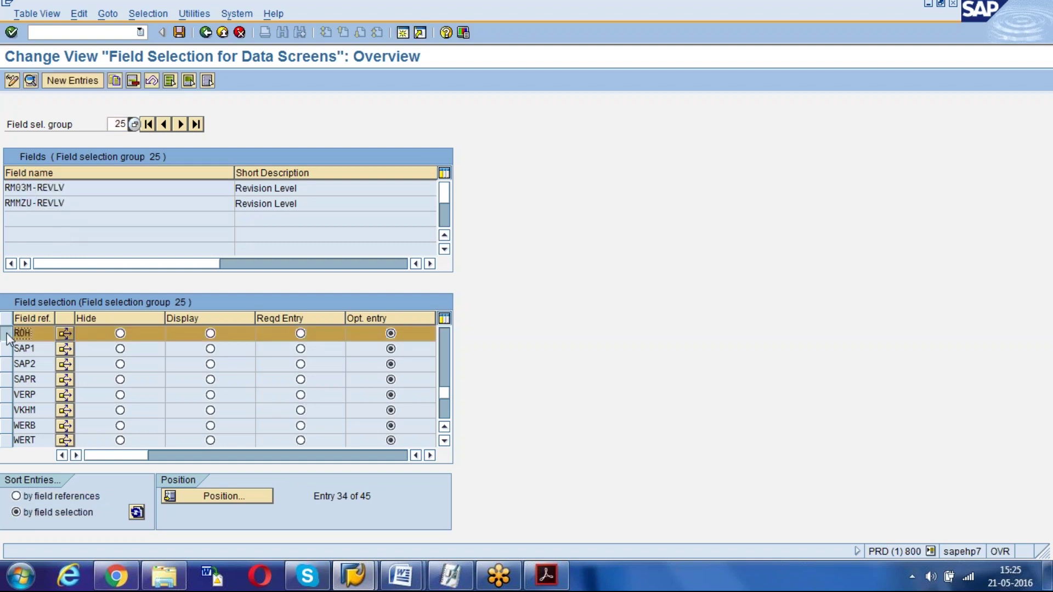
pyautogui.click(7, 335)
# Display field selection group 99 and check its fields and the ROH entry.
pyautogui.click(119, 125)
pyautogui.press('BackSpace')
pyautogui.press('BackSpace')
pyautogui.write('99')
pyautogui.press('Return')
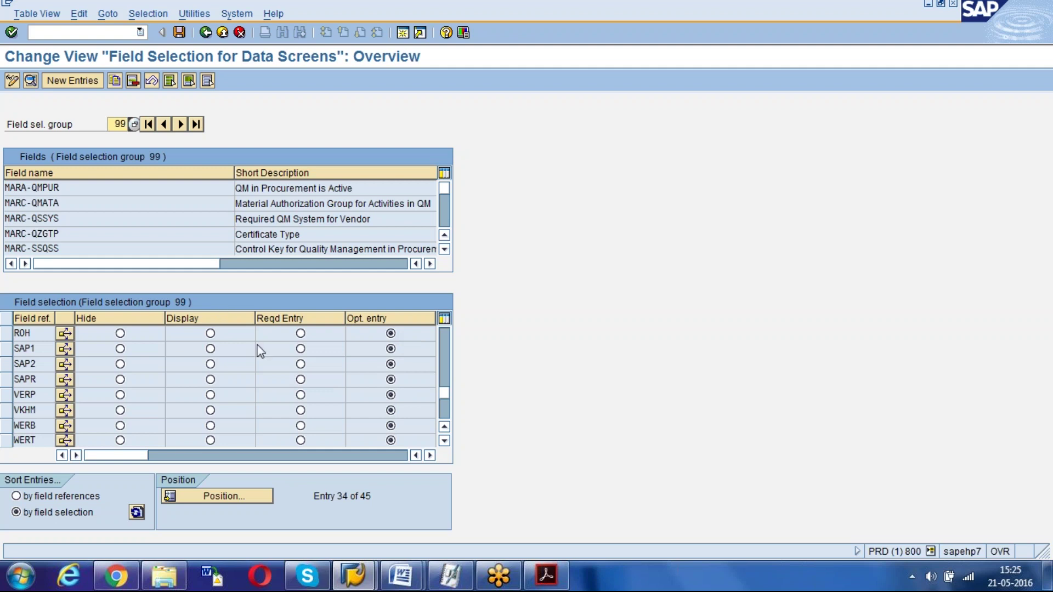
# Display field selection group 88 and check its assigned field.
pyautogui.press('BackSpace')
pyautogui.press('BackSpace')
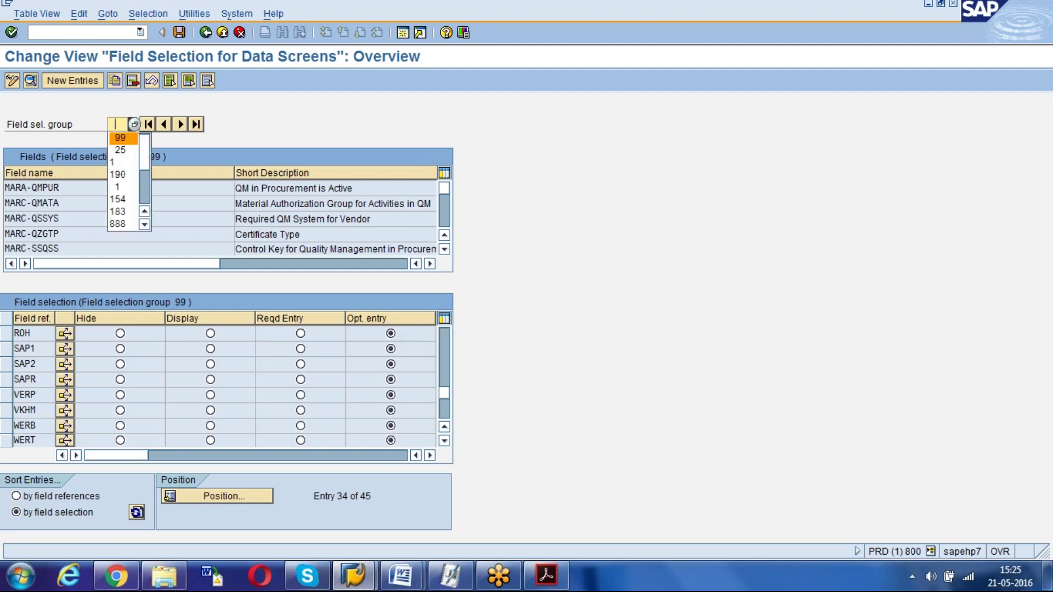
pyautogui.write('88')
pyautogui.press('Return')
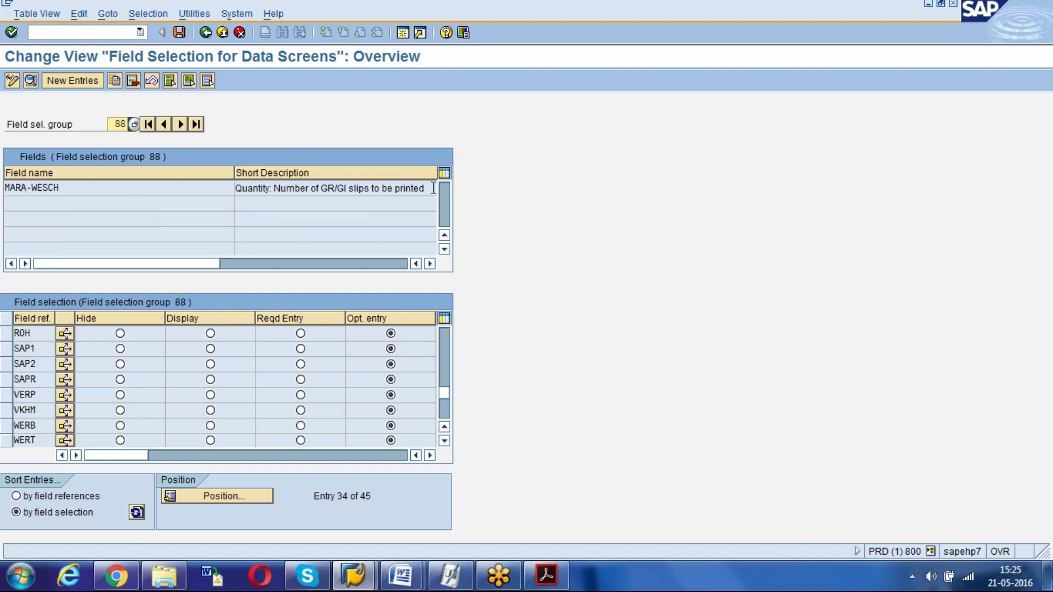
# Display field selection group 75 and check its batch management fields.
pyautogui.press('BackSpace')
pyautogui.press('BackSpace')
pyautogui.write('75')
pyautogui.press('Return')
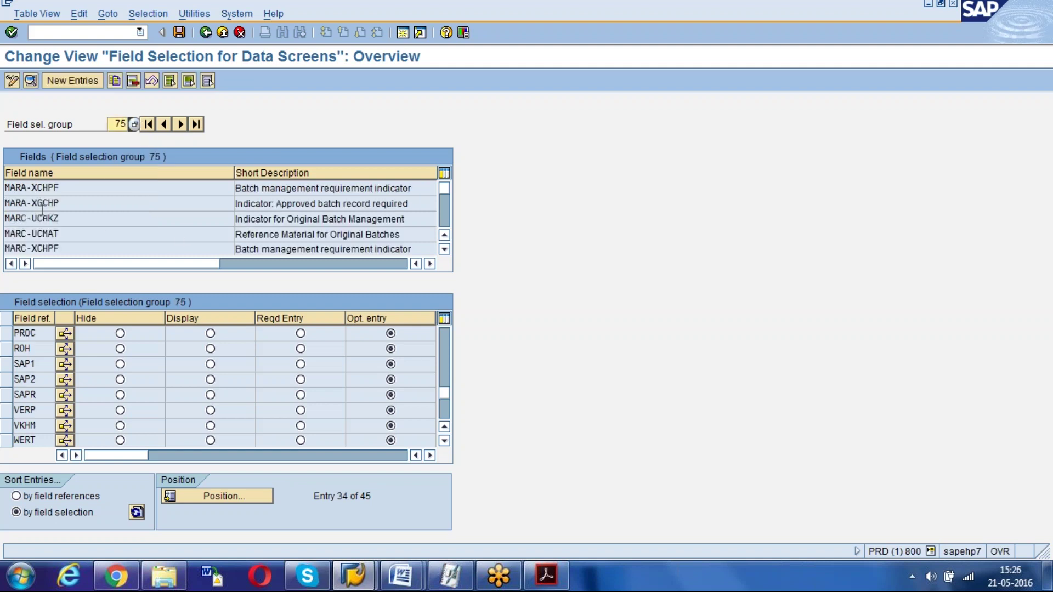
# Try required entry for field reference PROC in field selection group 75, and restore it to optional entry.
pyautogui.click(301, 335)
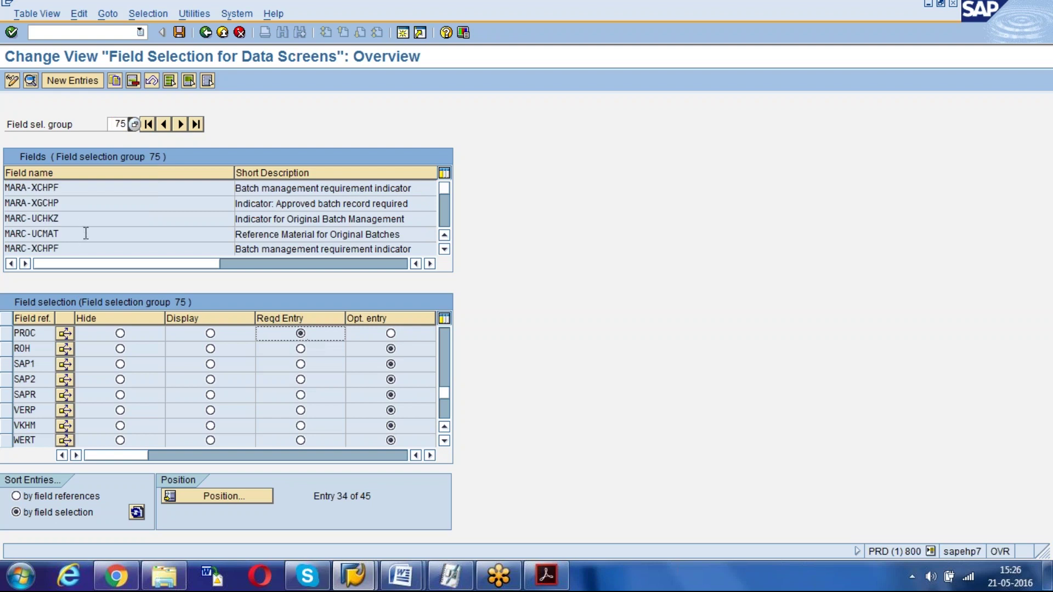
pyautogui.click(391, 335)
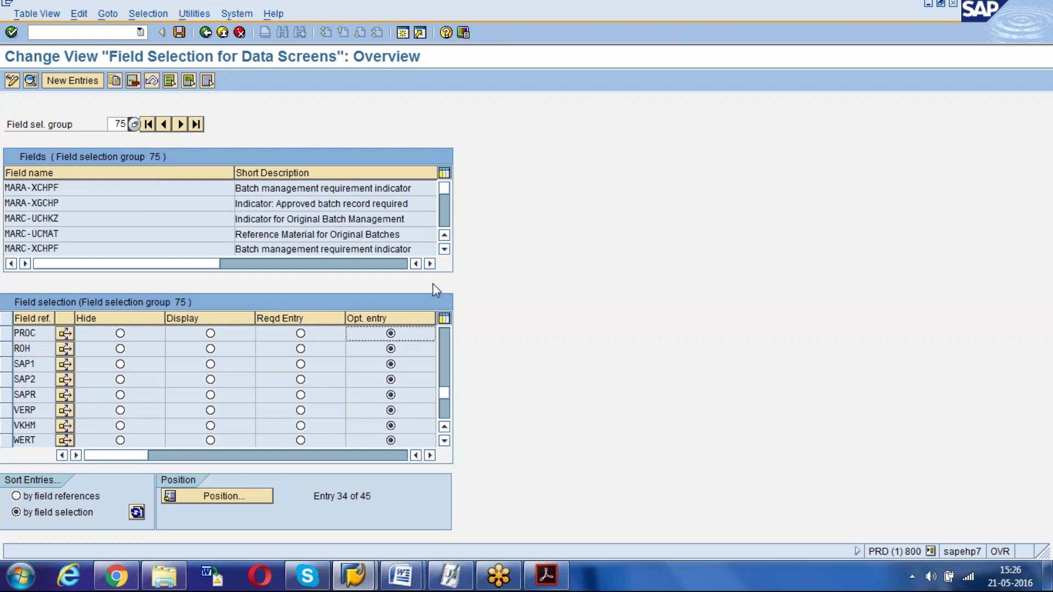
pyautogui.moveTo(413, 188); pyautogui.dragTo(211, 210)
pyautogui.click(211, 211)
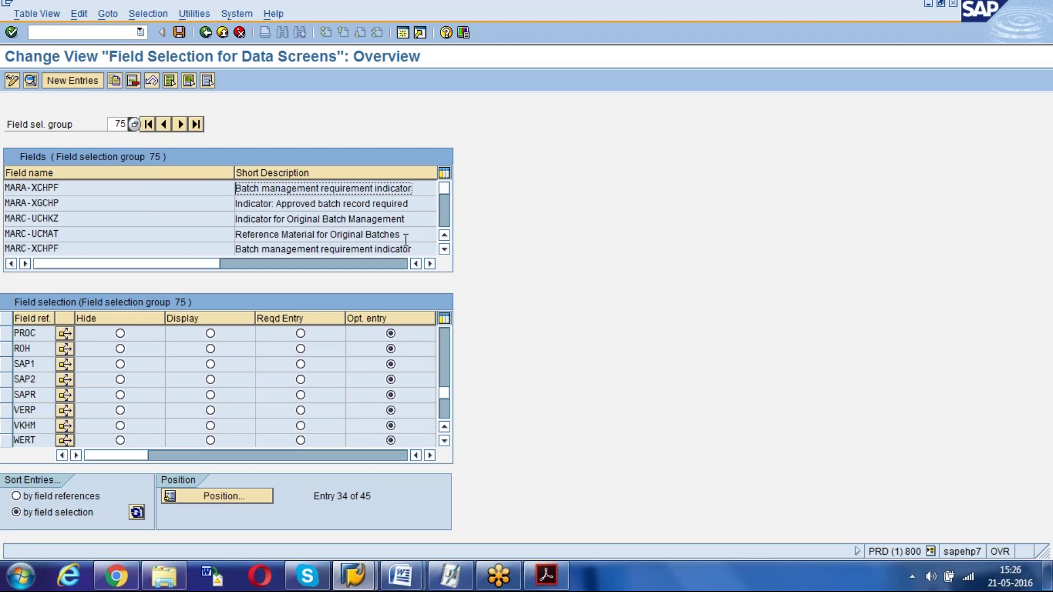
pyautogui.moveTo(69, 187); pyautogui.dragTo(7, 174)
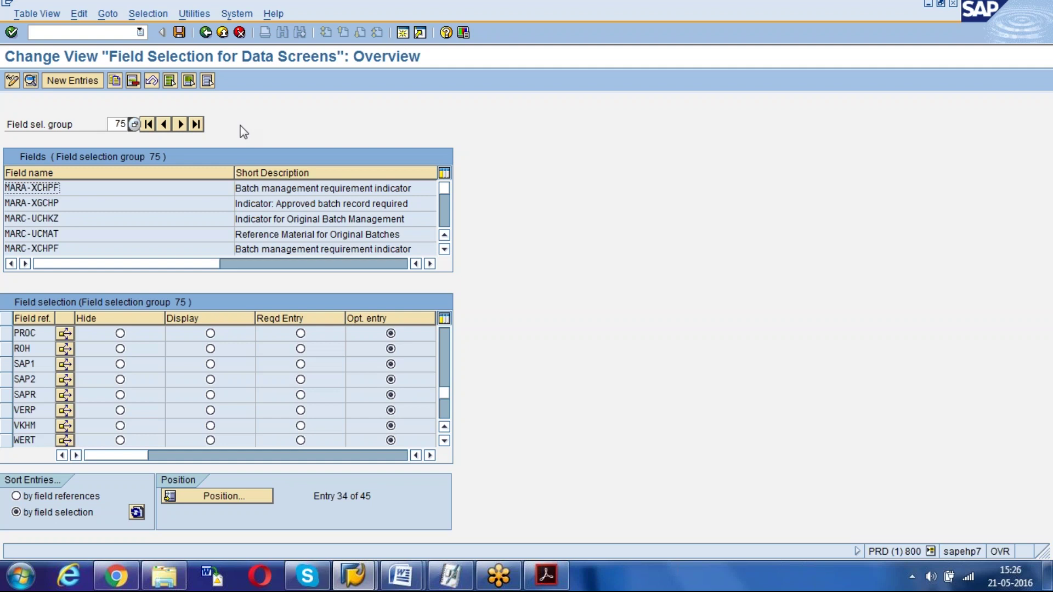
# Display field selection group 1 and position its entries at field reference ROH.
pyautogui.click(111, 124)
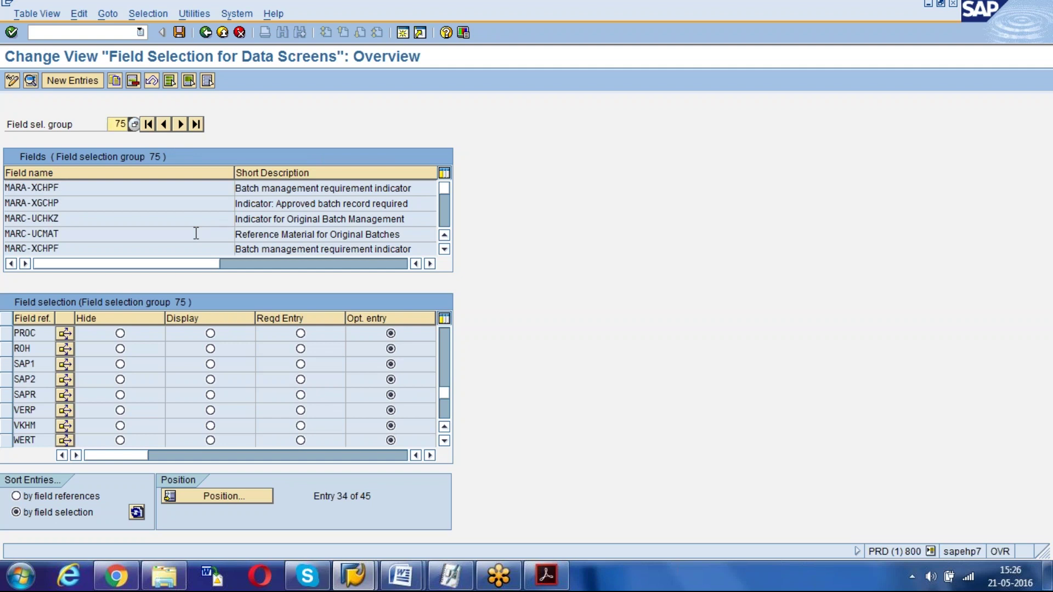
pyautogui.press('Delete')
pyautogui.press('Delete')
pyautogui.write('1')
pyautogui.press('Return')
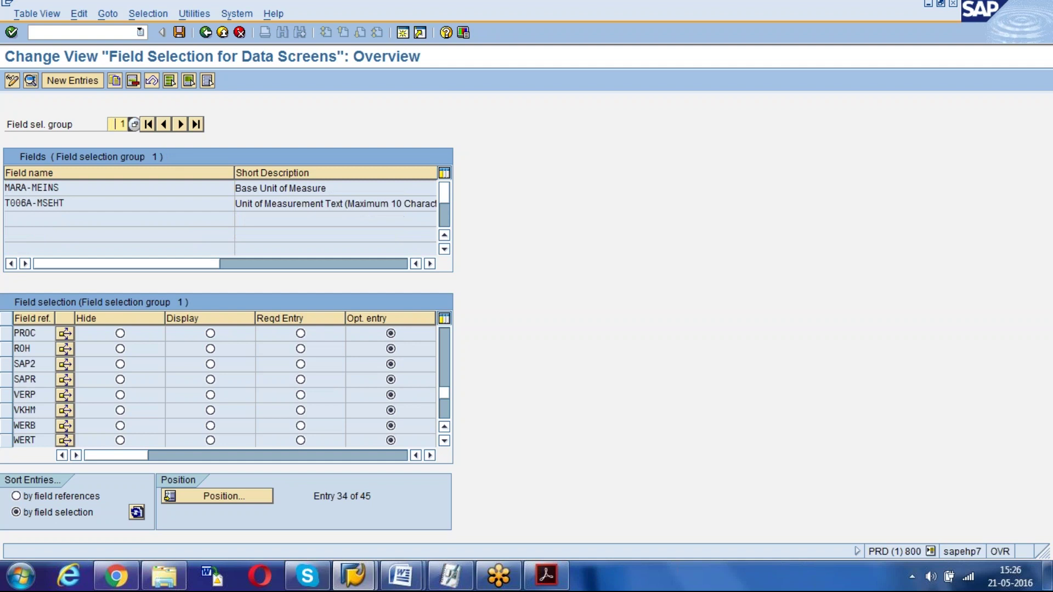
pyautogui.click(250, 185)
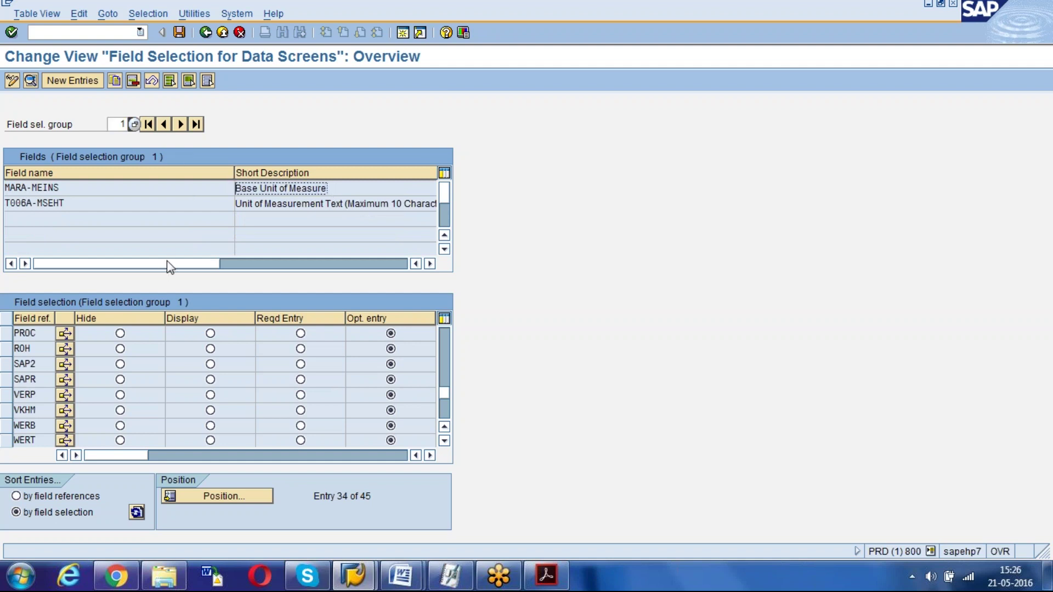
pyautogui.click(241, 497)
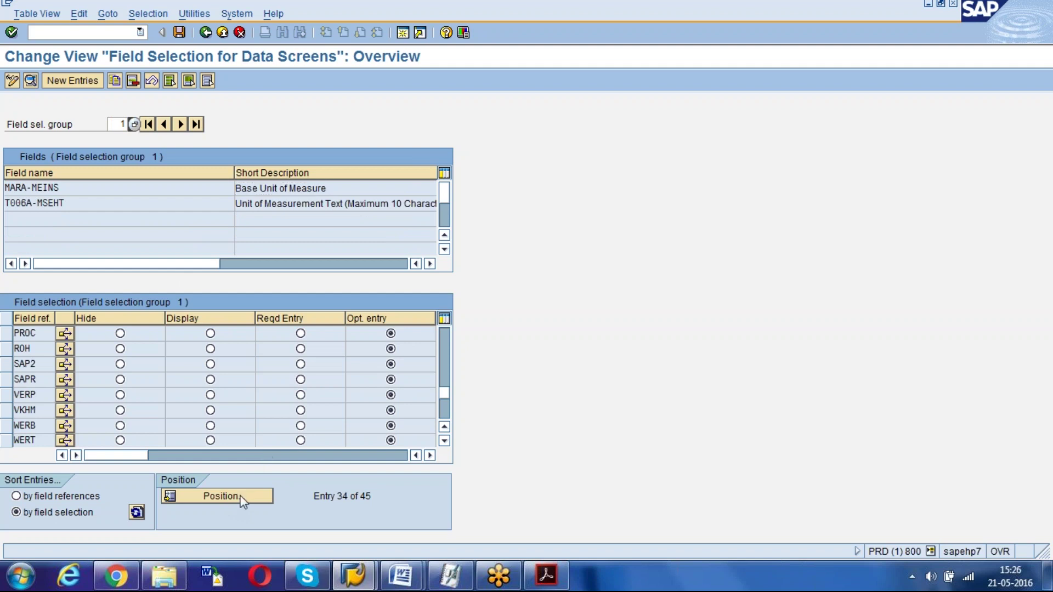
pyautogui.write('ROH')
pyautogui.press('Return')
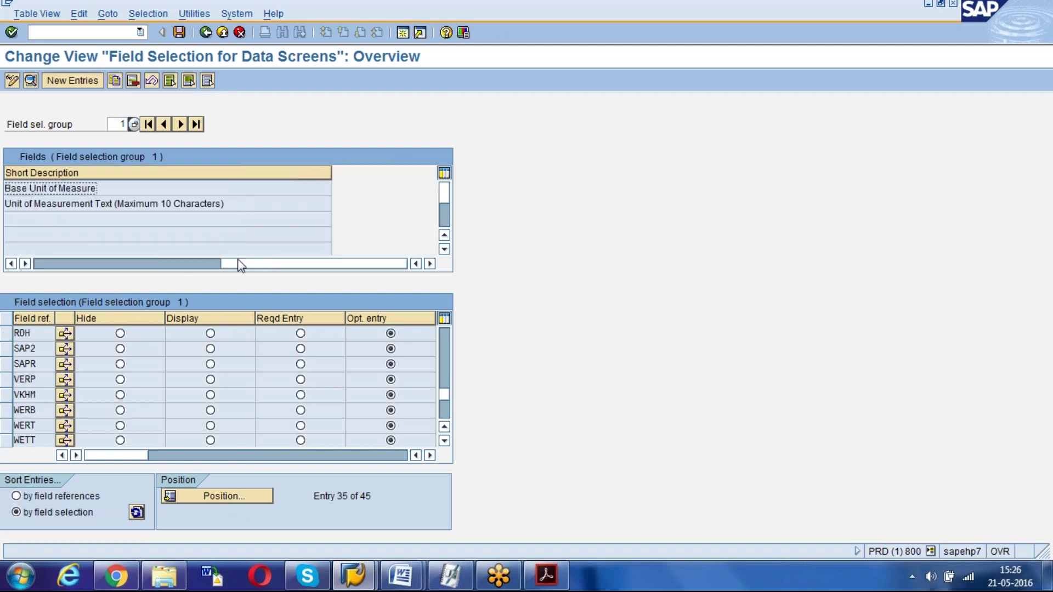
pyautogui.moveTo(241, 266); pyautogui.dragTo(97, 238)
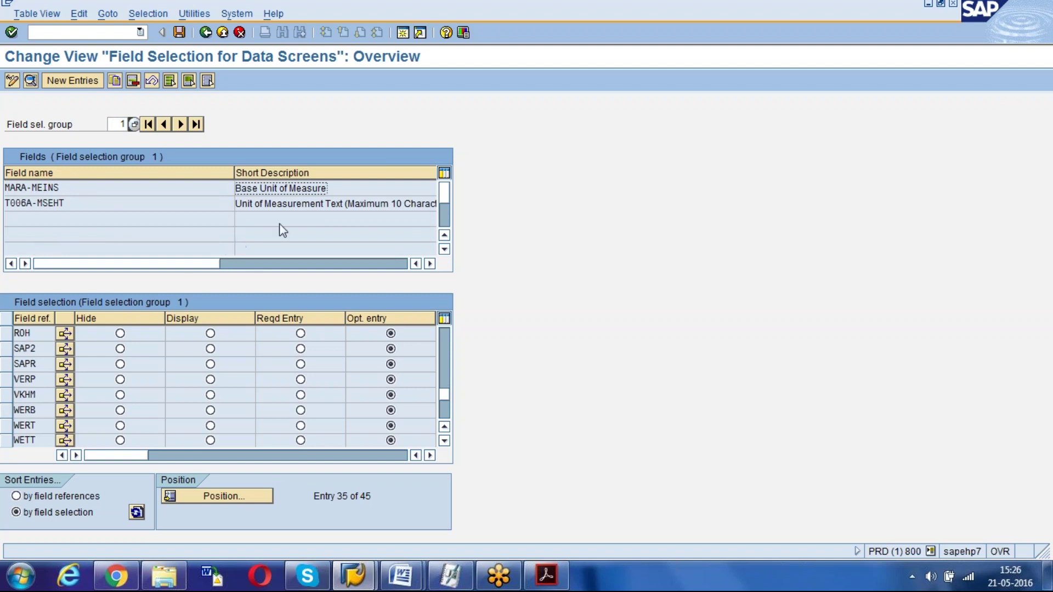
# Check the fields of group 1, make them a required entry for field reference ROH, and save.
pyautogui.click(296, 204)
pyautogui.moveTo(328, 188); pyautogui.dragTo(228, 191)
pyautogui.click(67, 189)
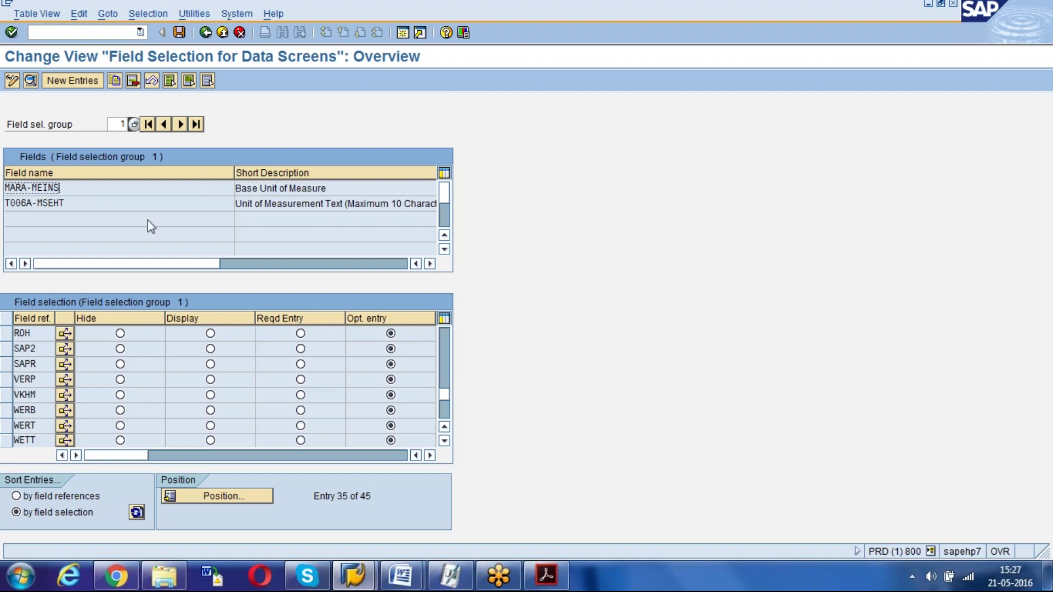
pyautogui.moveTo(70, 203); pyautogui.dragTo(9, 206)
pyautogui.click(300, 334)
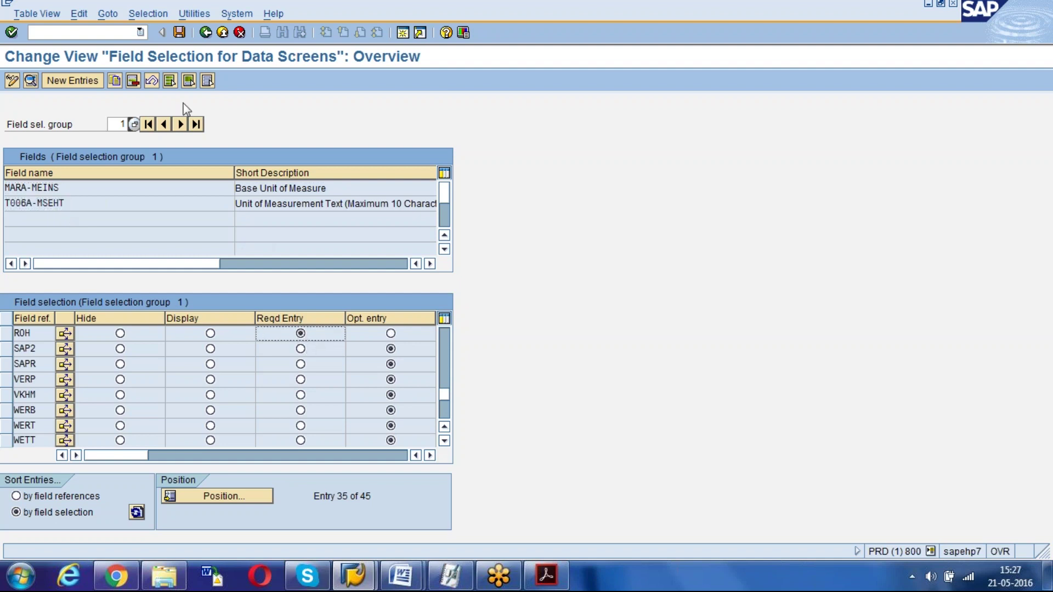
pyautogui.click(179, 32)
pyautogui.press('Return')
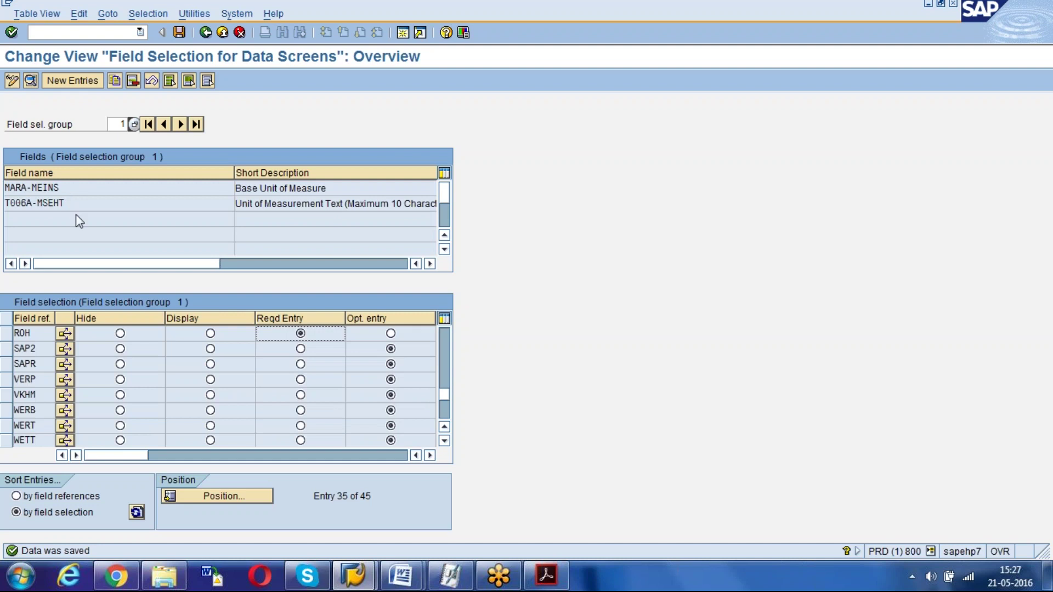
# Copy the field name T006A-MSEHT and open the activity Assign Fields to Field Selection Groups.
pyautogui.moveTo(73, 204); pyautogui.dragTo(6, 205)
pyautogui.moveTo(73, 204); pyautogui.dragTo(6, 204)
pyautogui.hotkey('ctrl', 'c')
pyautogui.click(206, 32)
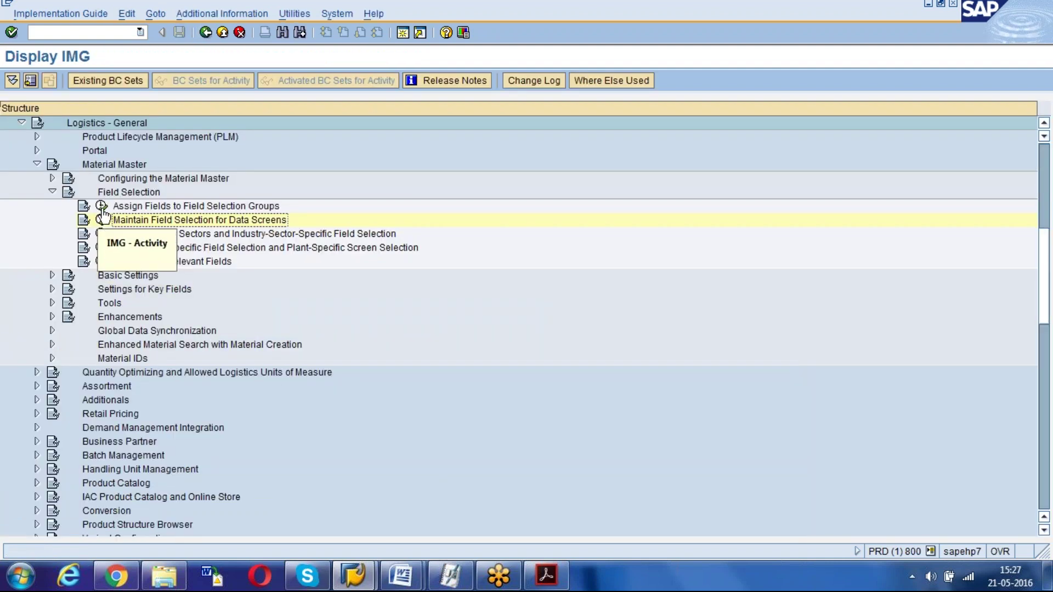
pyautogui.click(101, 206)
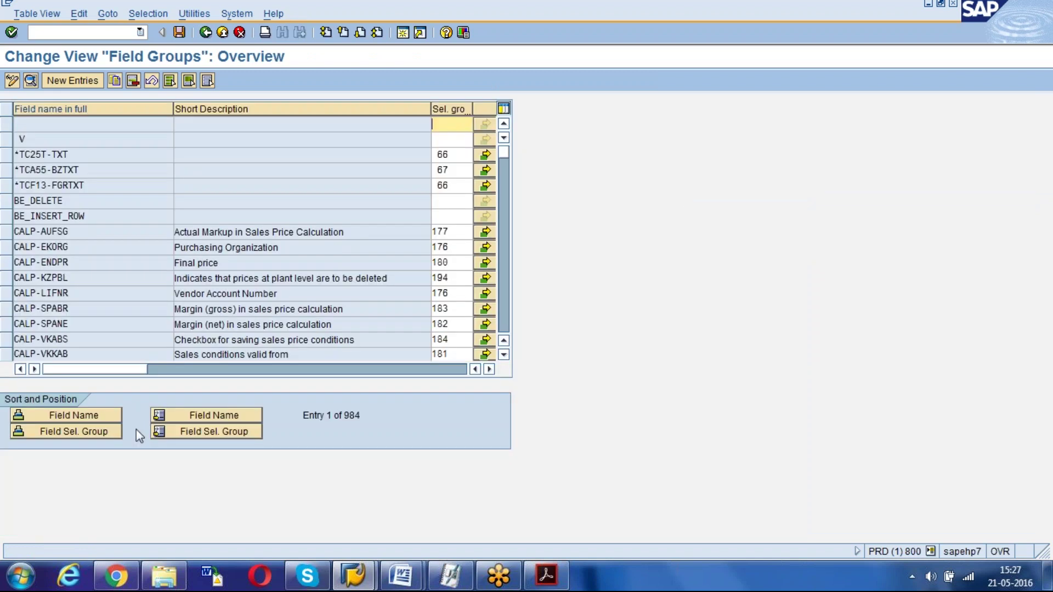
# Position the field groups list at the copied field name T006A-MSEHT.
pyautogui.click(93, 432)
pyautogui.click(180, 414)
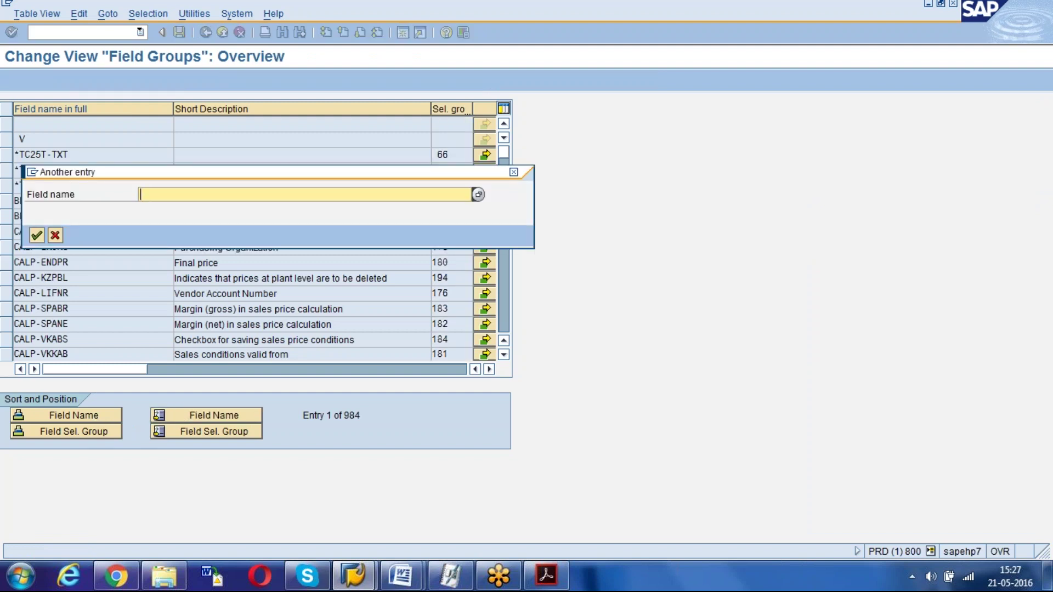
pyautogui.hotkey('ctrl', 'v')
pyautogui.press('Return')
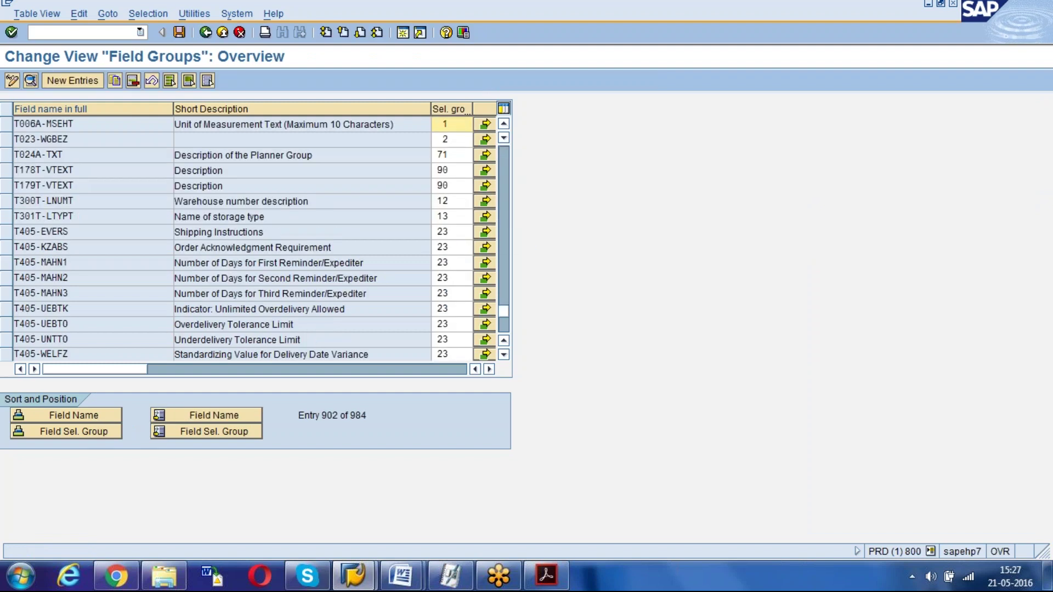
# Assign field T006A-MSEHT to field selection group 3 and save it in the customizing request Test Material Configuration.
pyautogui.click(464, 121)
pyautogui.press('BackSpace')
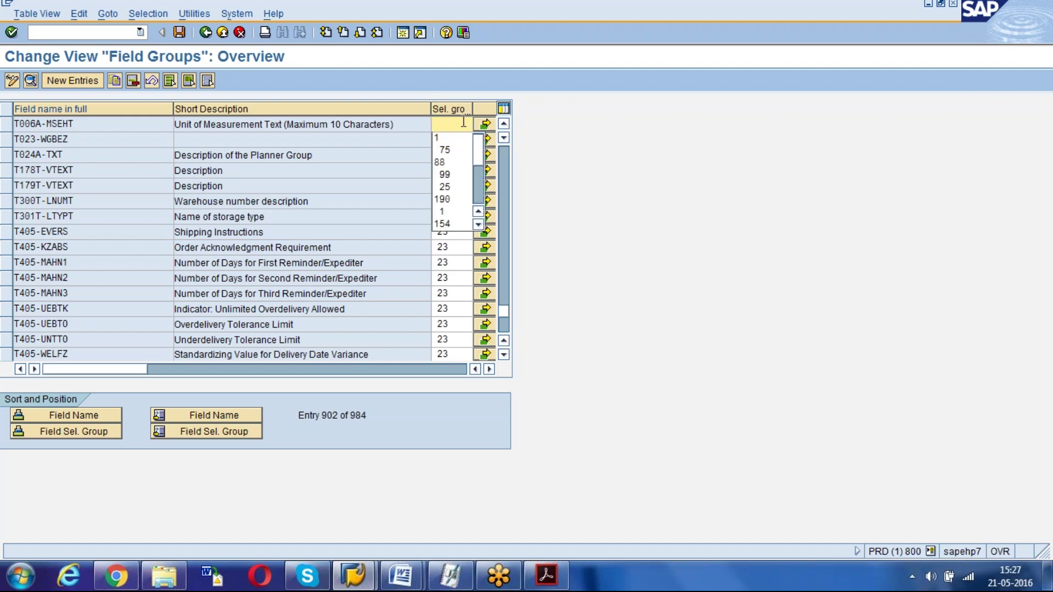
pyautogui.write('3')
pyautogui.press('Return')
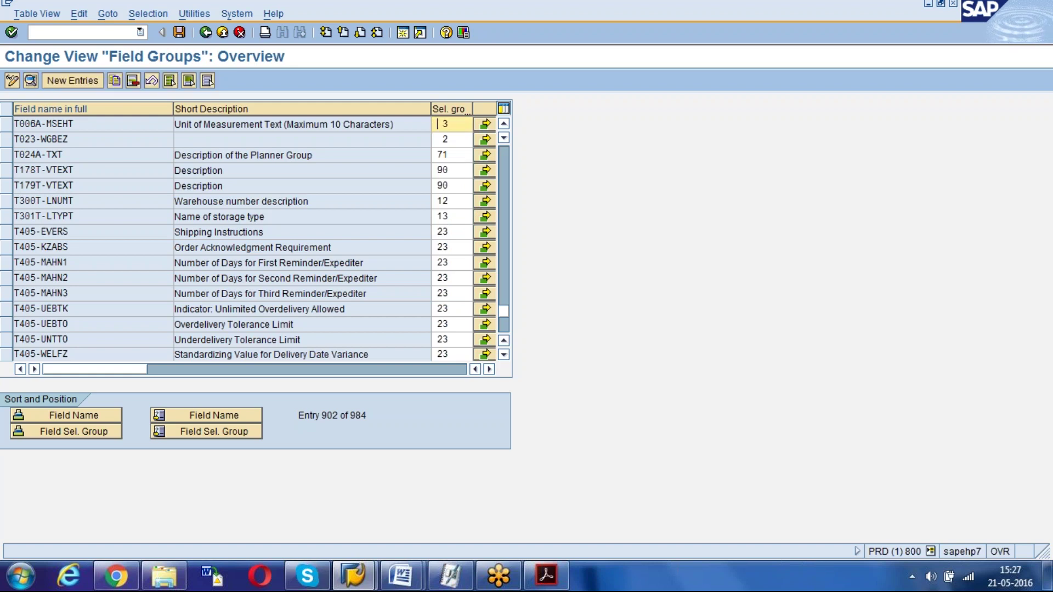
pyautogui.hotkey('ctrl', 's')
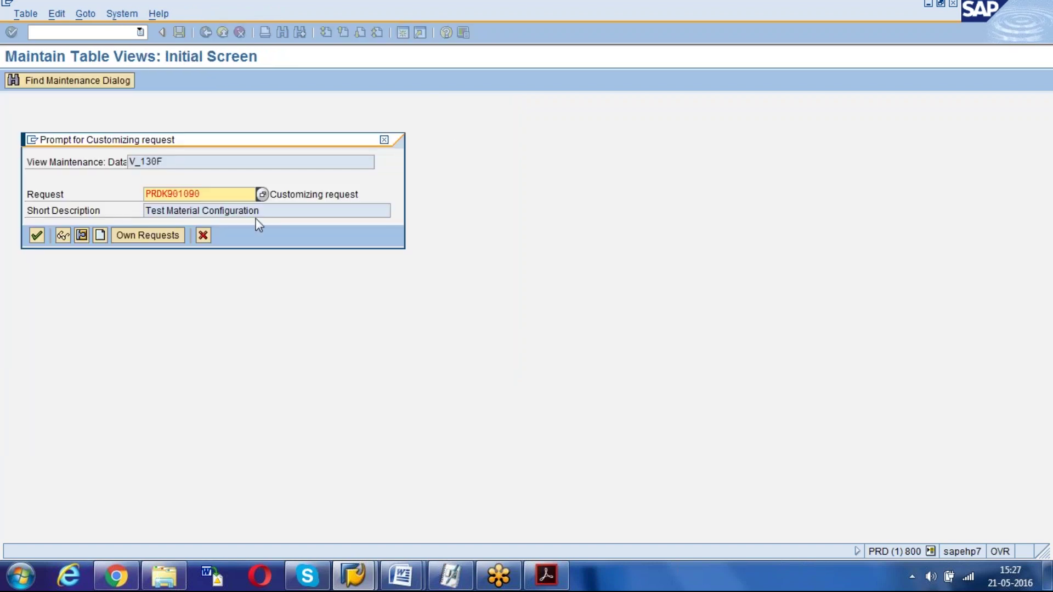
pyautogui.press('Return')
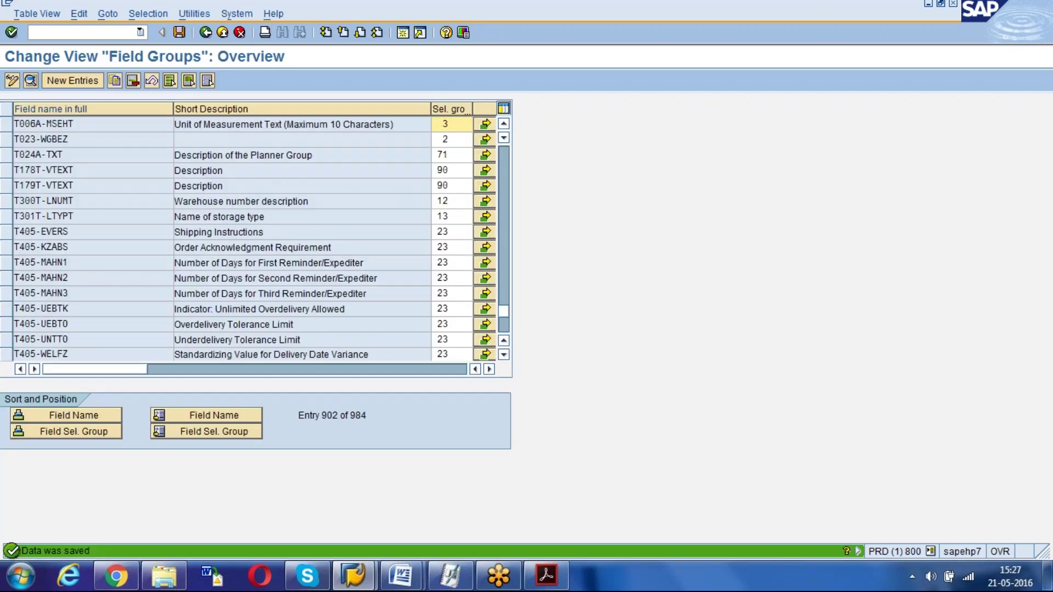
# Return to the activity Maintain Field Selection for Data Screens to check the fields left in group 1.
pyautogui.click(206, 32)
pyautogui.click(100, 220)
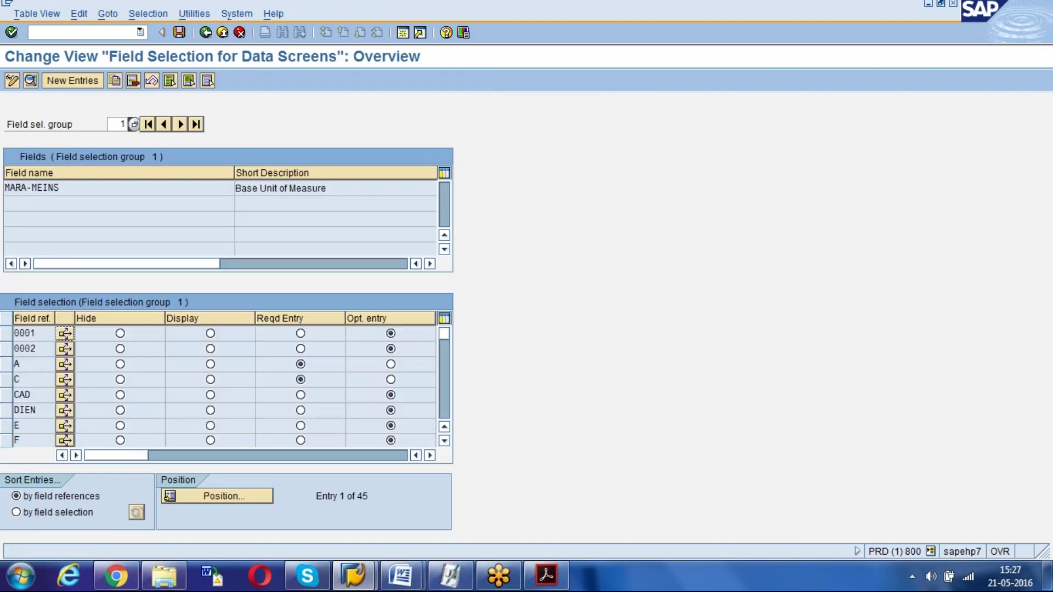